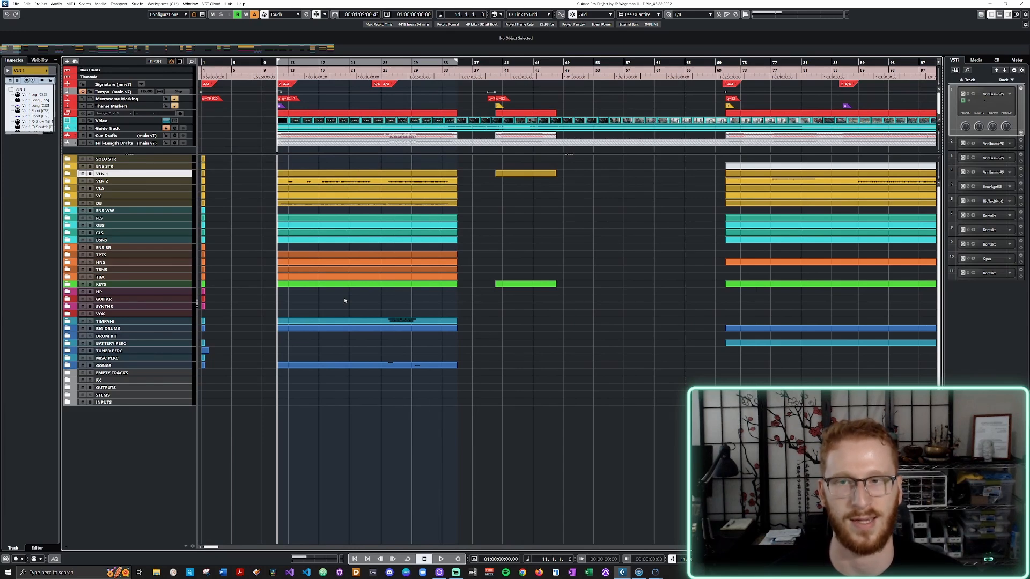
# Expand the VLN 1 folder and select its Vln 1 Short [CSS] track
pyautogui.scroll(2, 345, 300)
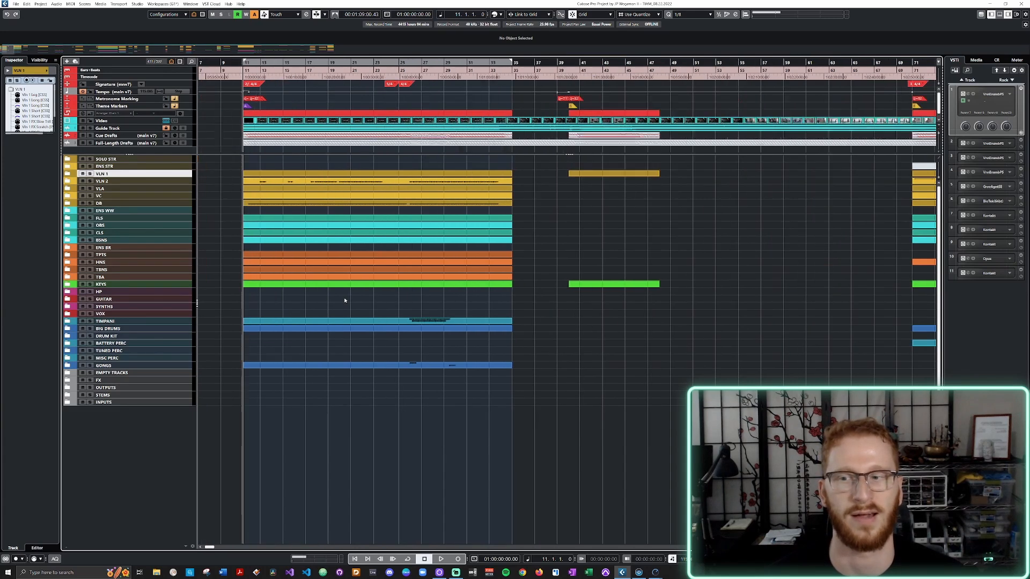
pyautogui.click(67, 174)
pyautogui.scroll(3, 291, 240)
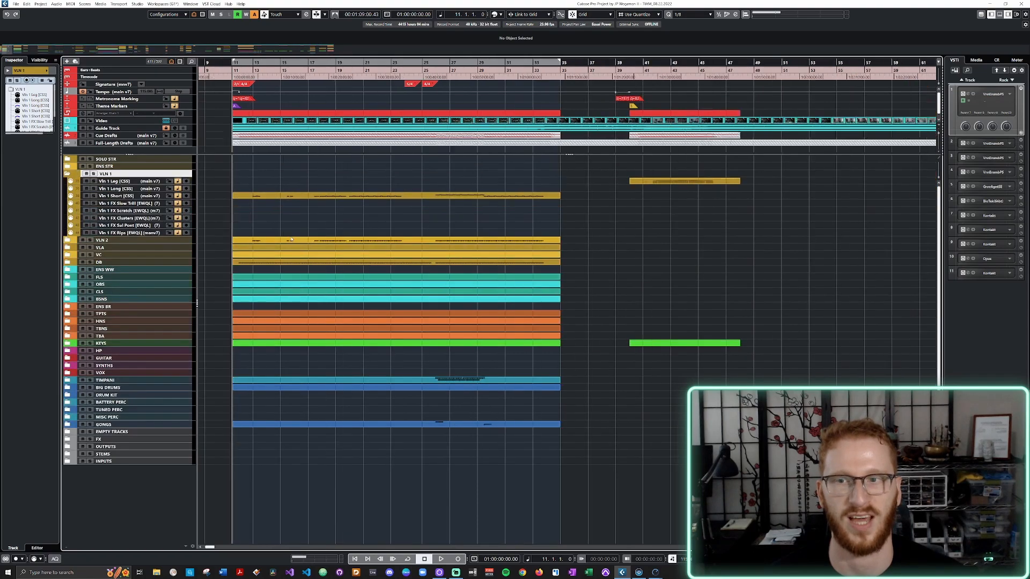
pyautogui.scroll(-1, 291, 239)
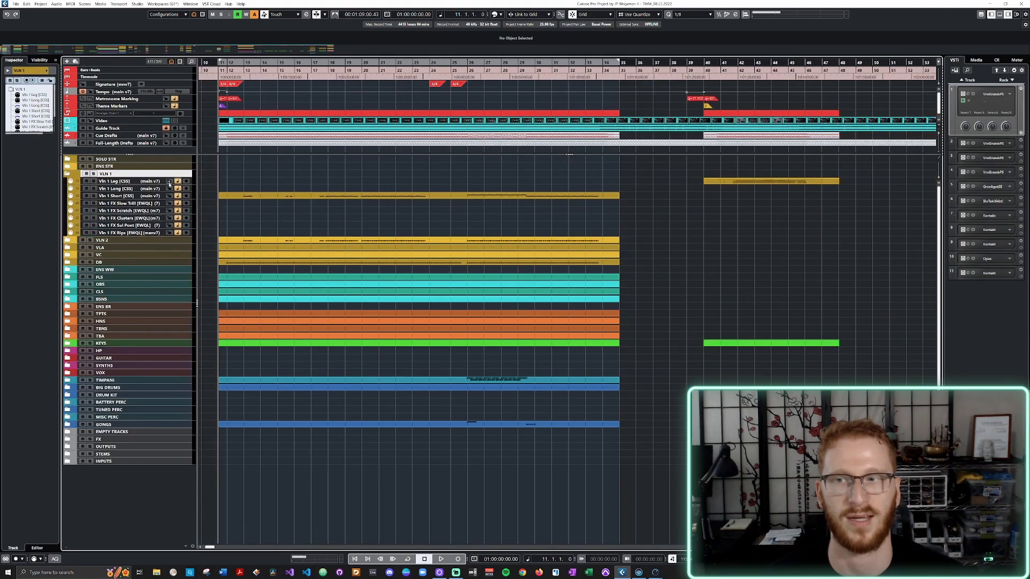
pyautogui.click(146, 199)
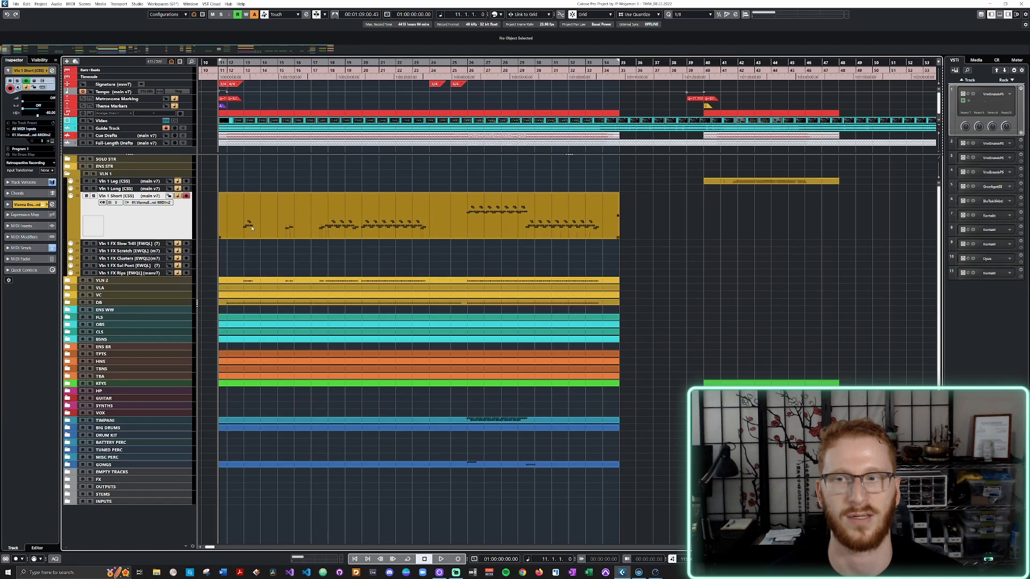
# Switch the Vln 1 Short [CSS] track to version main v1 and select its short clip near bar 15
pyautogui.press('h')
pyautogui.click(161, 196)
pyautogui.click(174, 198)
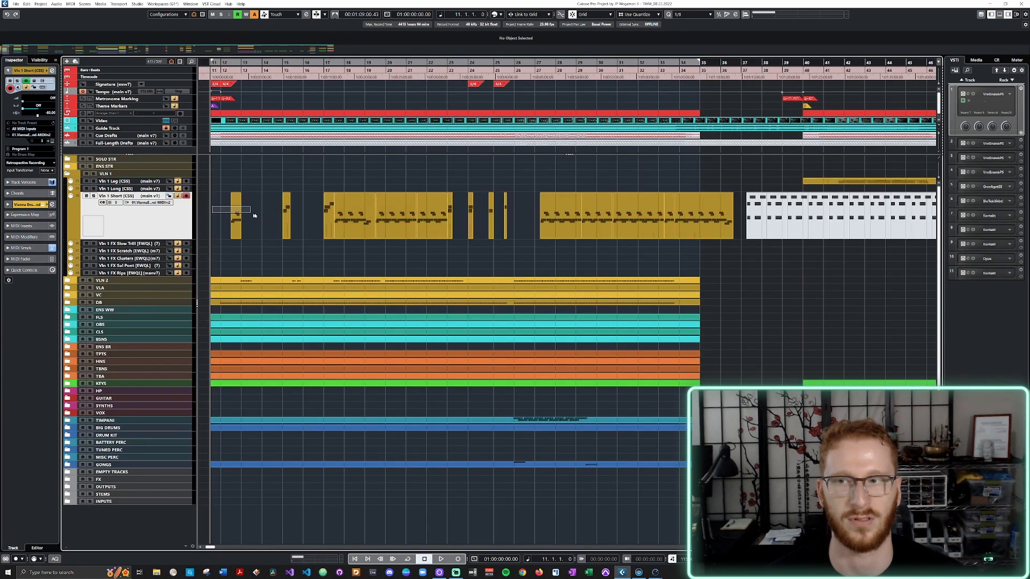
pyautogui.moveTo(285, 214)
pyautogui.mouseDown()
pyautogui.moveTo(306, 216)
pyautogui.moveTo(286, 216)
pyautogui.mouseUp()
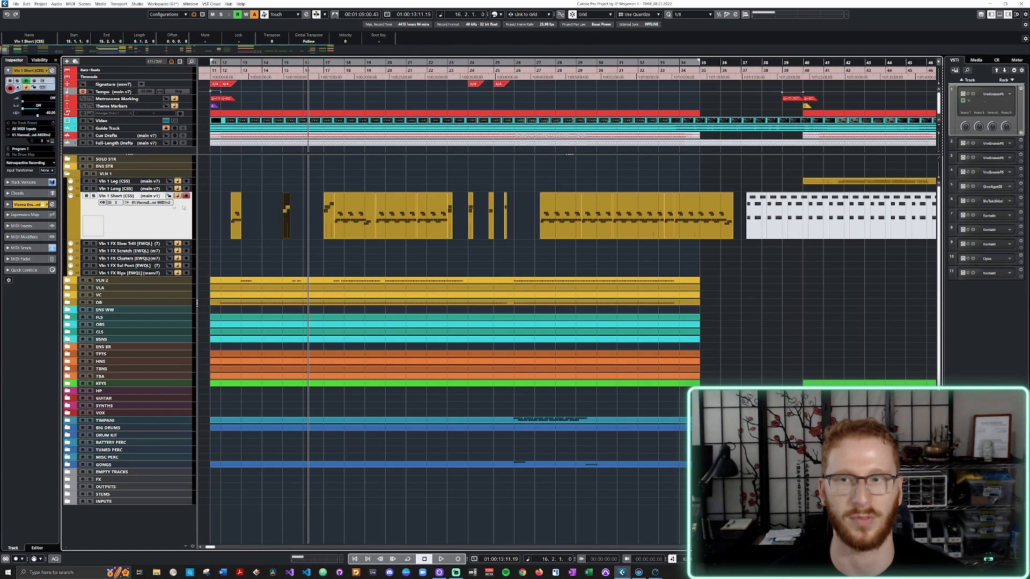
# Switch the Vln 1 Short [CSS] track back to version main v7 and shrink the track to minimum height
pyautogui.click(153, 197)
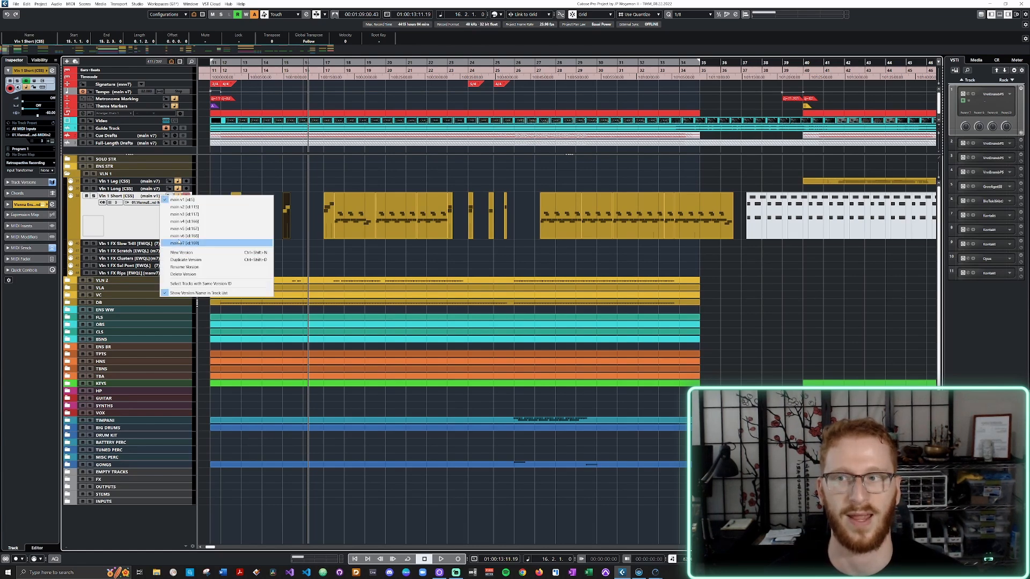
pyautogui.click(179, 243)
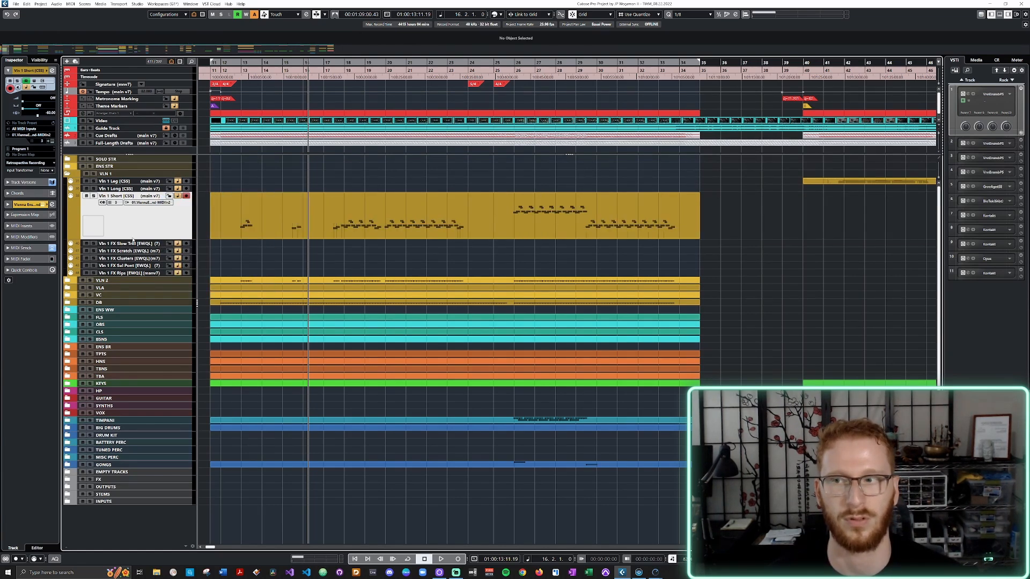
pyautogui.moveTo(133, 239); pyautogui.dragTo(135, 199)
# Examine the arrangement across the whole project timeline and the opening cue starting at bar 11
pyautogui.scroll(-5, 386, 260)
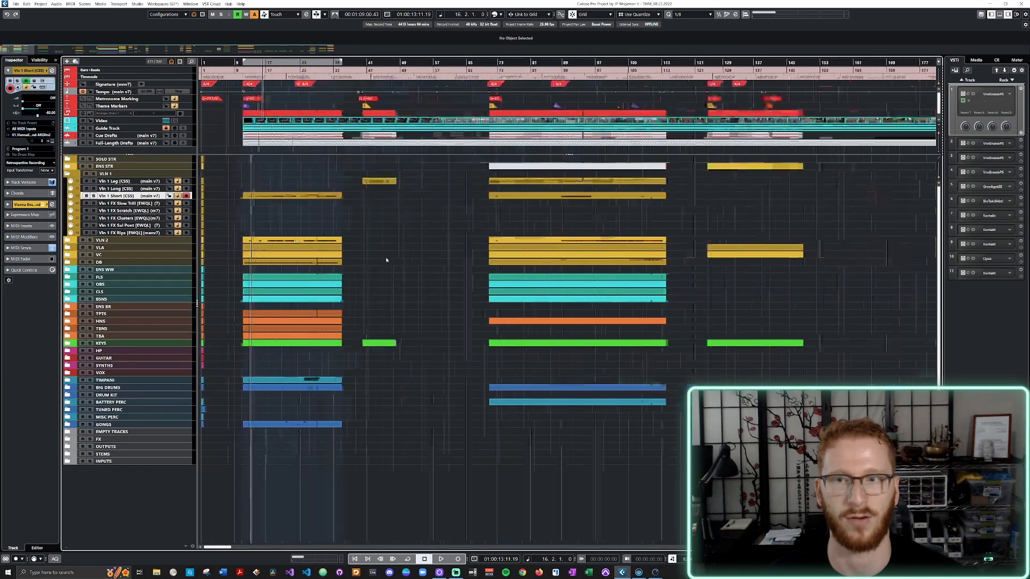
pyautogui.scroll(-2, 386, 260)
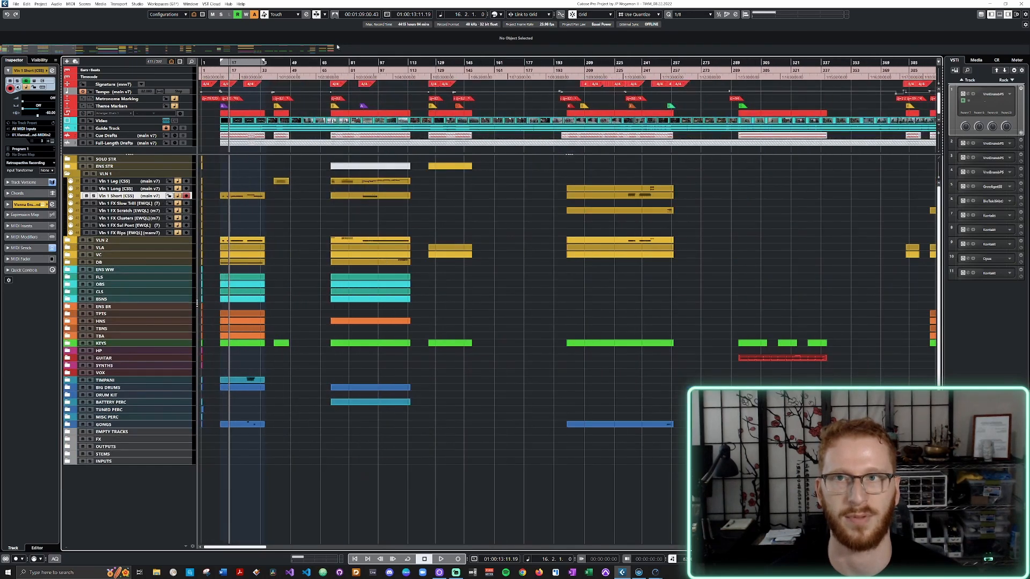
pyautogui.moveTo(337, 48); pyautogui.dragTo(1, 33)
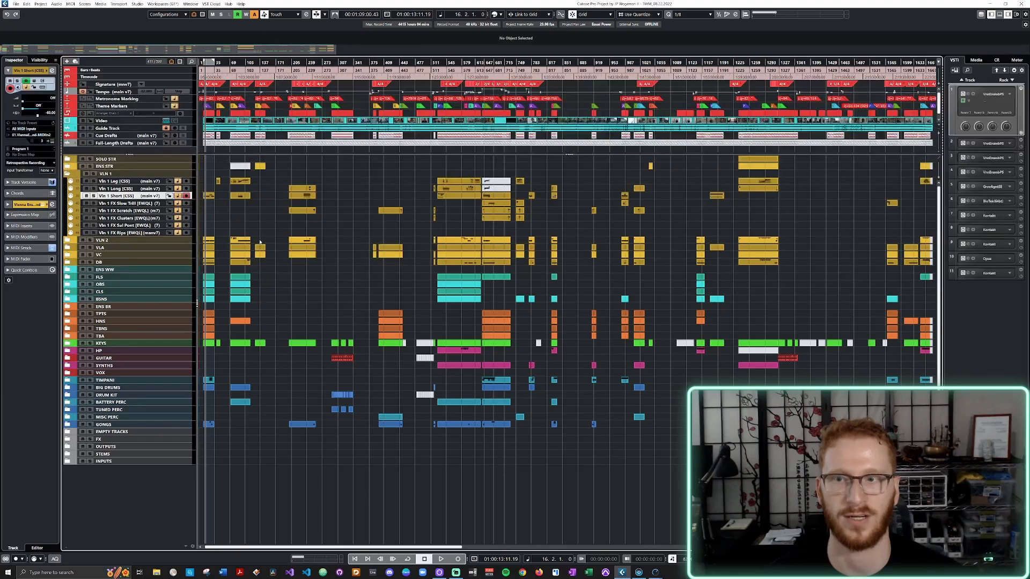
pyautogui.scroll(4, 272, 250)
pyautogui.hscroll(-4, 273, 250)
pyautogui.scroll(3, 273, 250)
pyautogui.hscroll(-3, 272, 250)
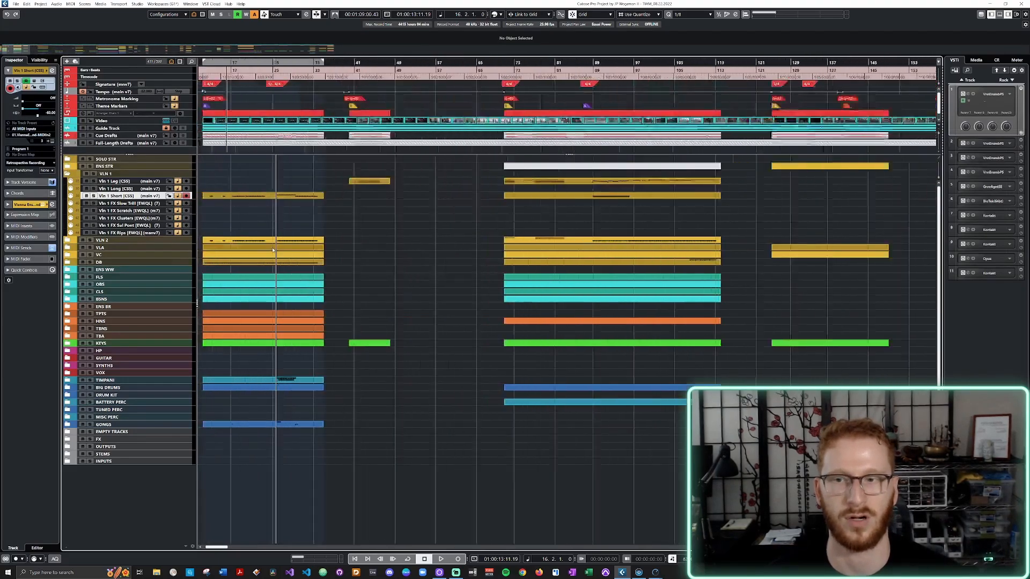
pyautogui.scroll(2, 272, 250)
pyautogui.hscroll(-2, 272, 251)
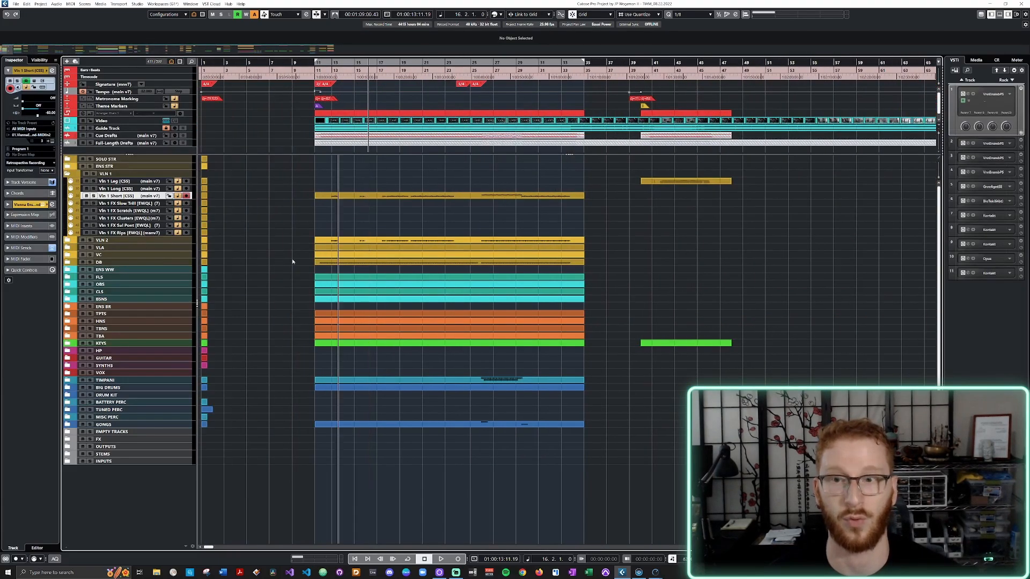
pyautogui.scroll(-6, 292, 262)
pyautogui.scroll(-8, 294, 266)
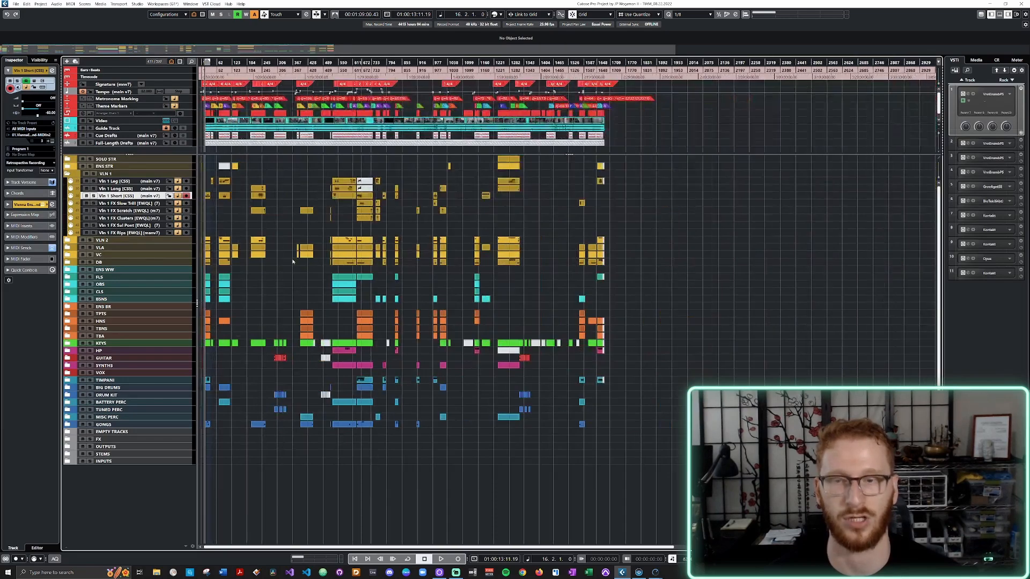
pyautogui.scroll(5, 301, 280)
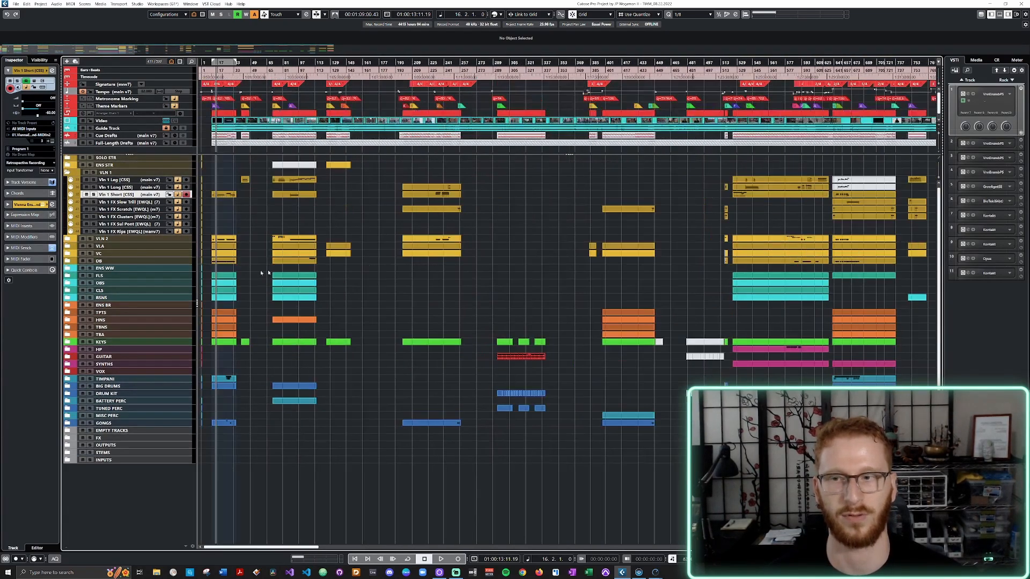
pyautogui.scroll(10, 330, 320)
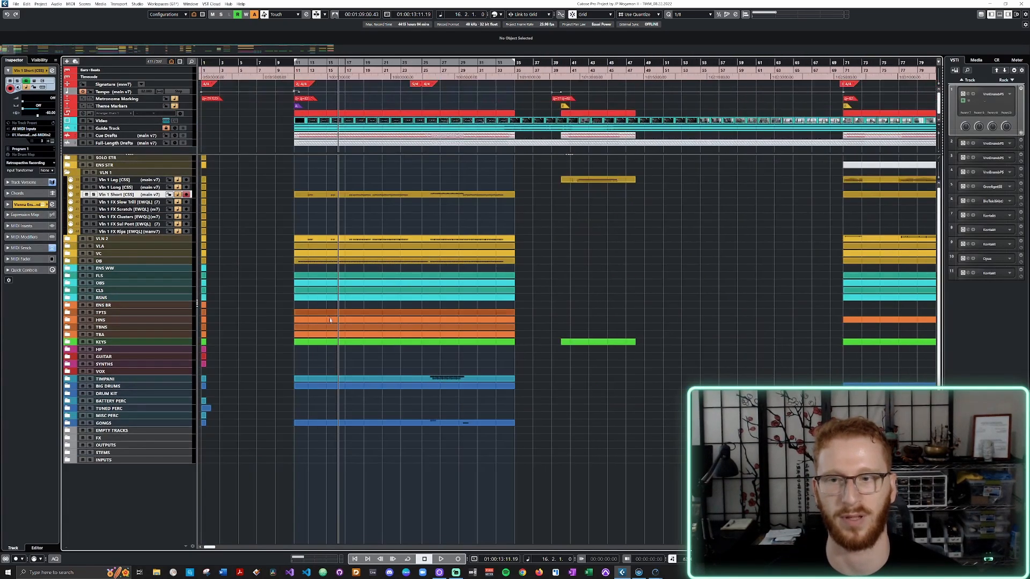
# Expand the KEYS folder and examine its piano, sketch and celeste parts in the opening cue
pyautogui.click(67, 343)
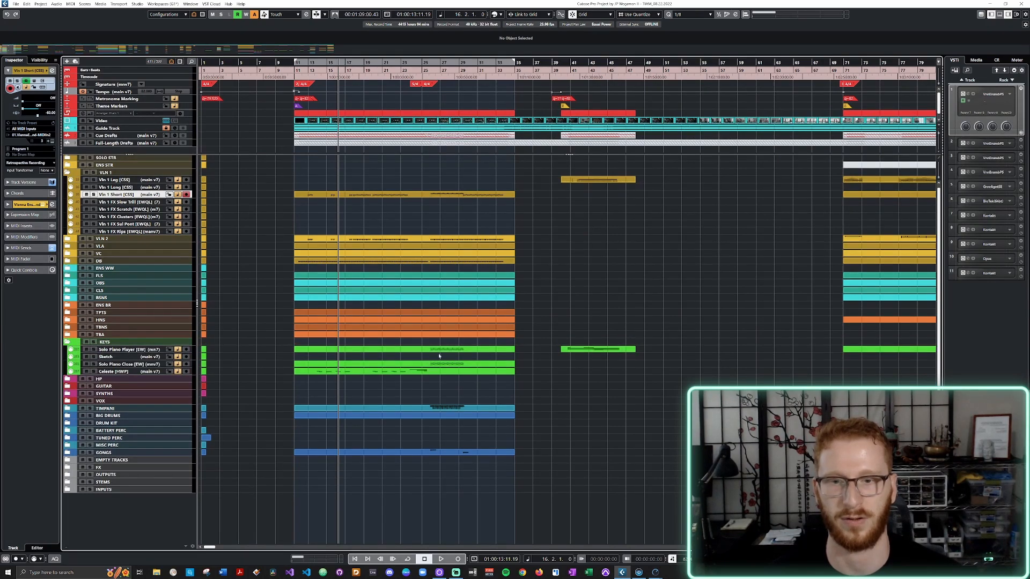
pyautogui.scroll(4, 439, 357)
pyautogui.scroll(-2, 438, 358)
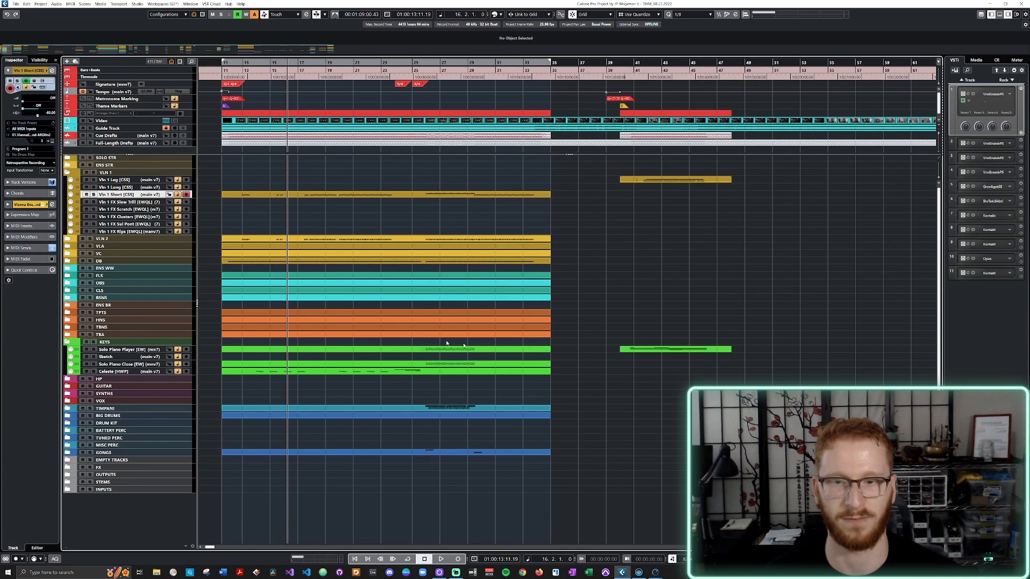
# Collapse the KEYS folder and the VLN 1 folder
pyautogui.click(67, 342)
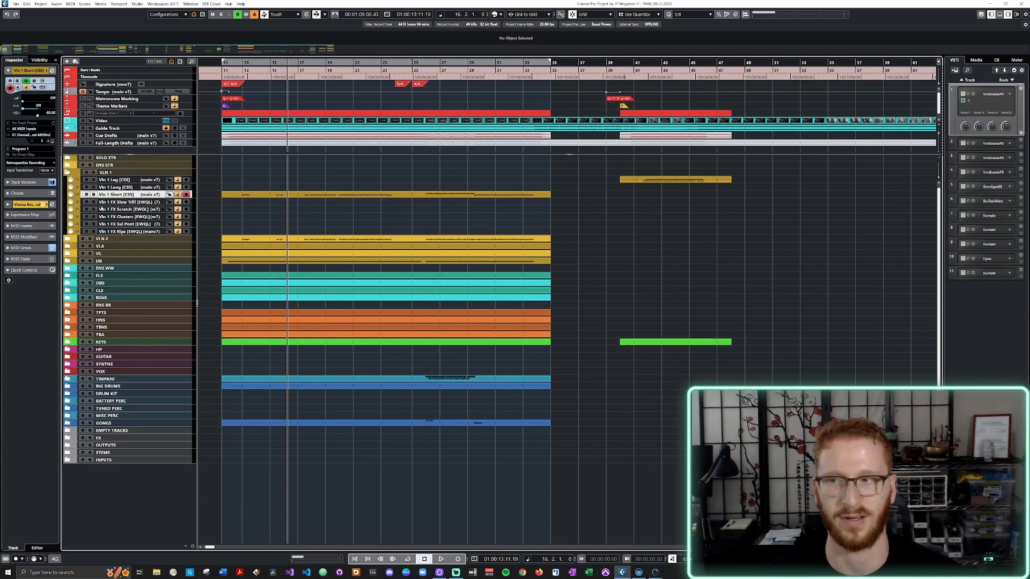
pyautogui.click(67, 173)
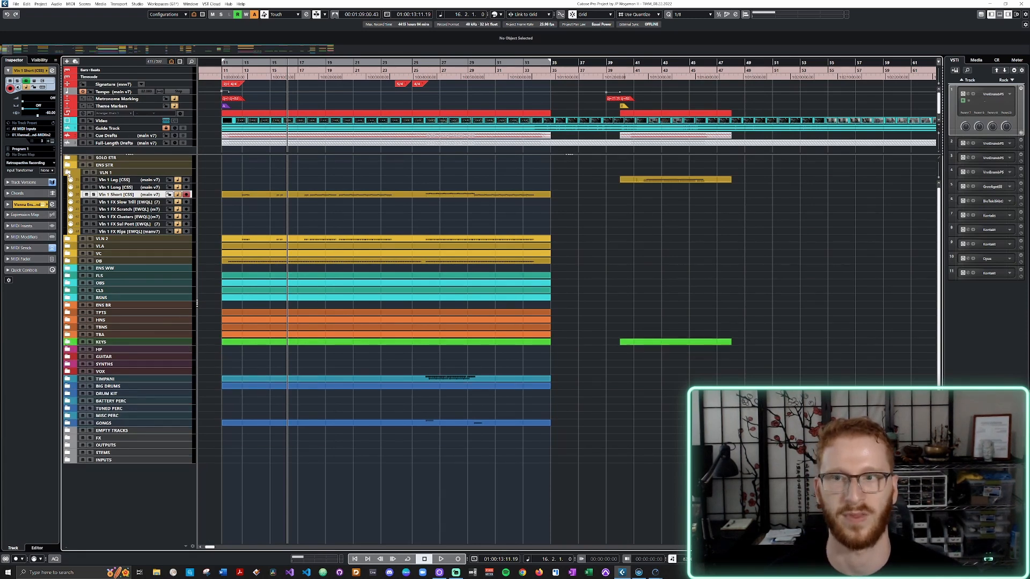
pyautogui.scroll(-1, 253, 332)
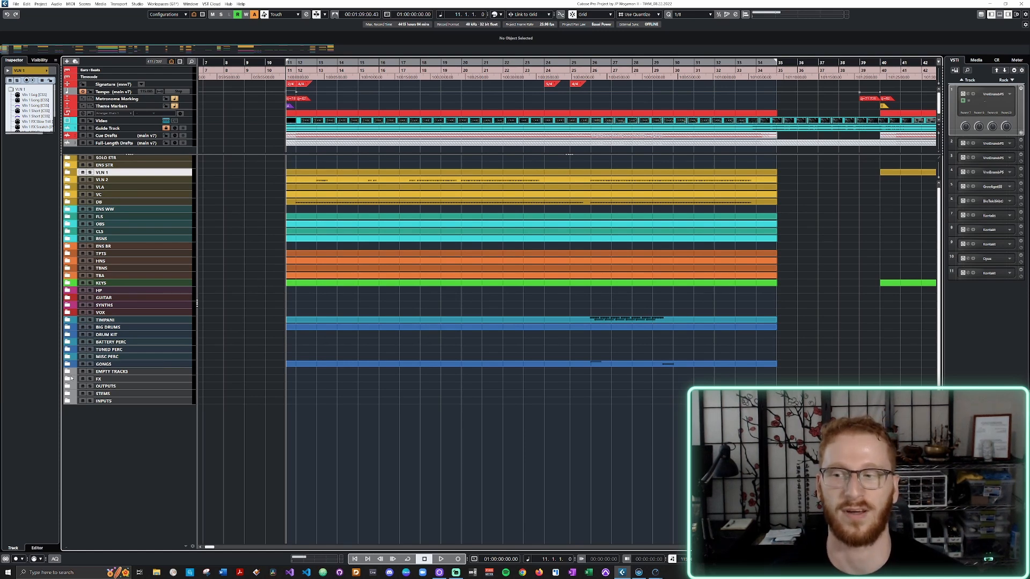
# Expand the VLN 1 folder, show its hidden instrument tracks and select the Vln 1 Leg [CSS] track
pyautogui.click(68, 173)
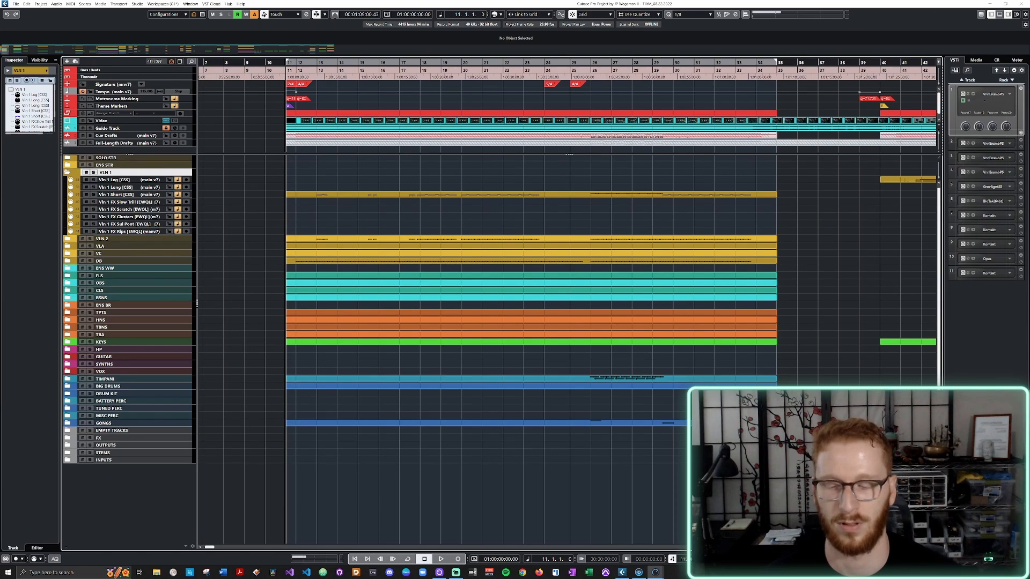
pyautogui.hotkey('ctrl', 'alt', 'a')
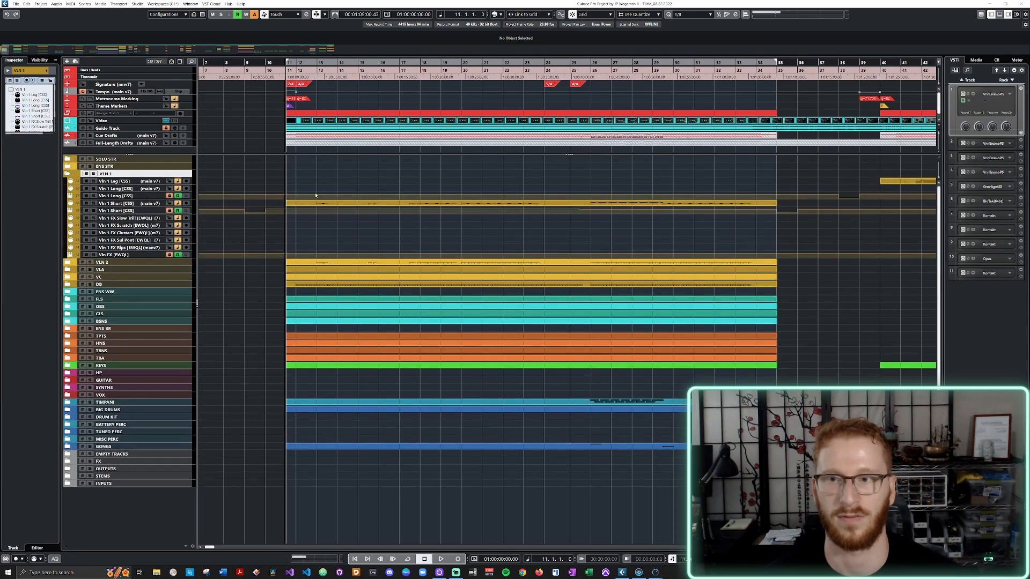
pyautogui.click(134, 190)
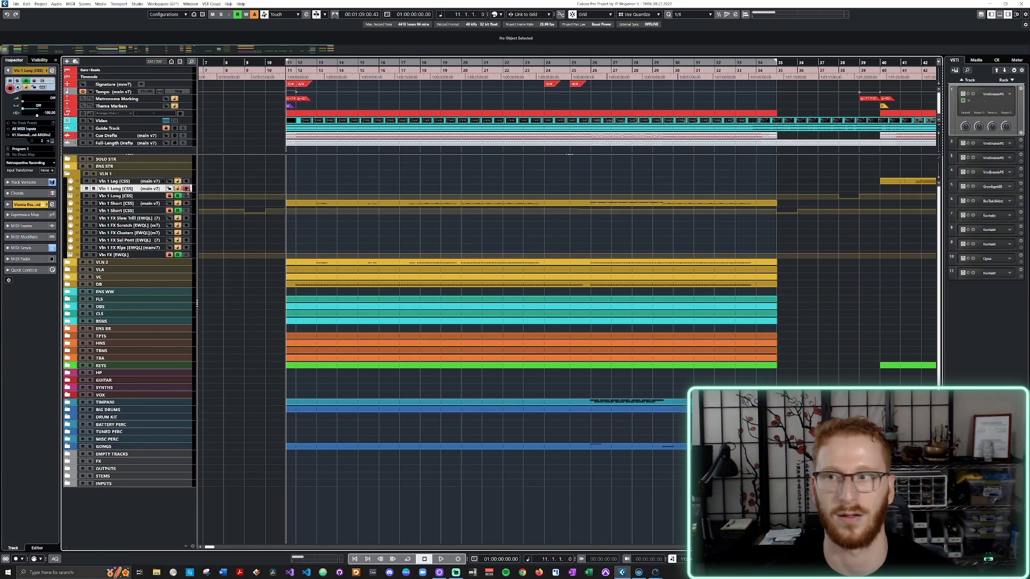
pyautogui.press('Up')
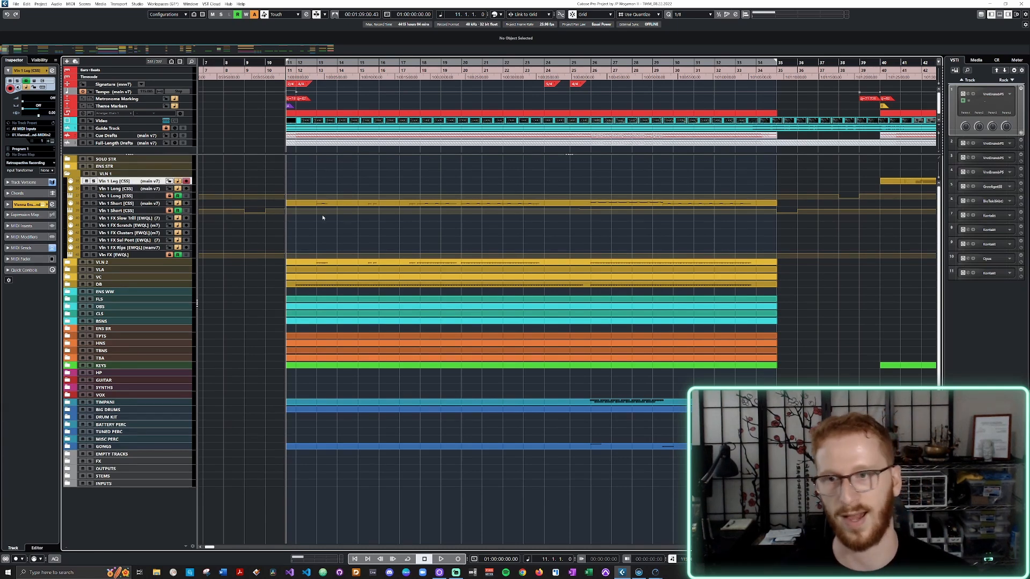
# Select the Vln 1 Short [CSS] instrument track and the dip in its volume automation between bars 9 and 10
pyautogui.hscroll(3, 324, 213)
pyautogui.hscroll(-3, 324, 213)
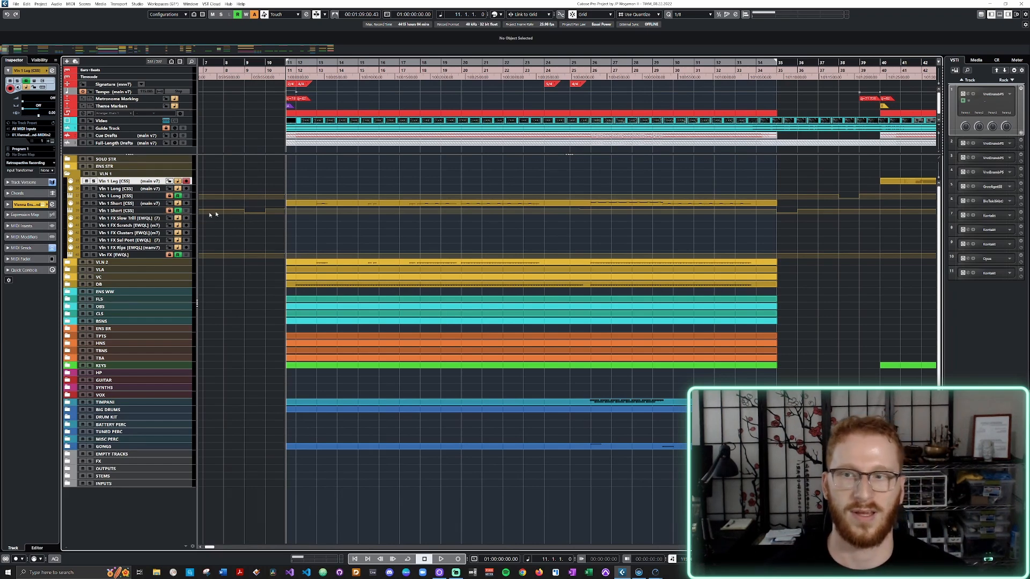
pyautogui.click(159, 212)
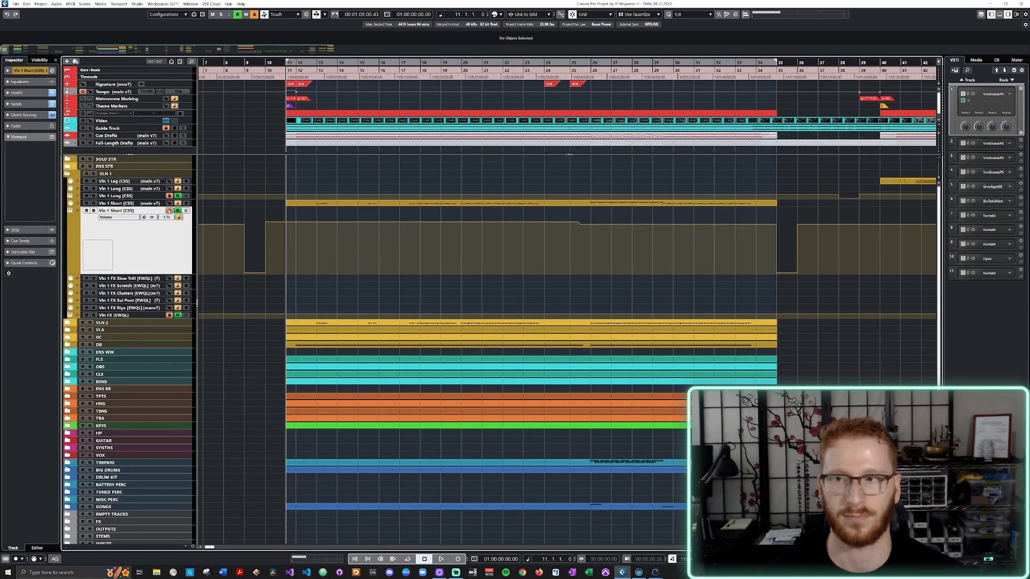
pyautogui.moveTo(284, 218); pyautogui.dragTo(242, 291)
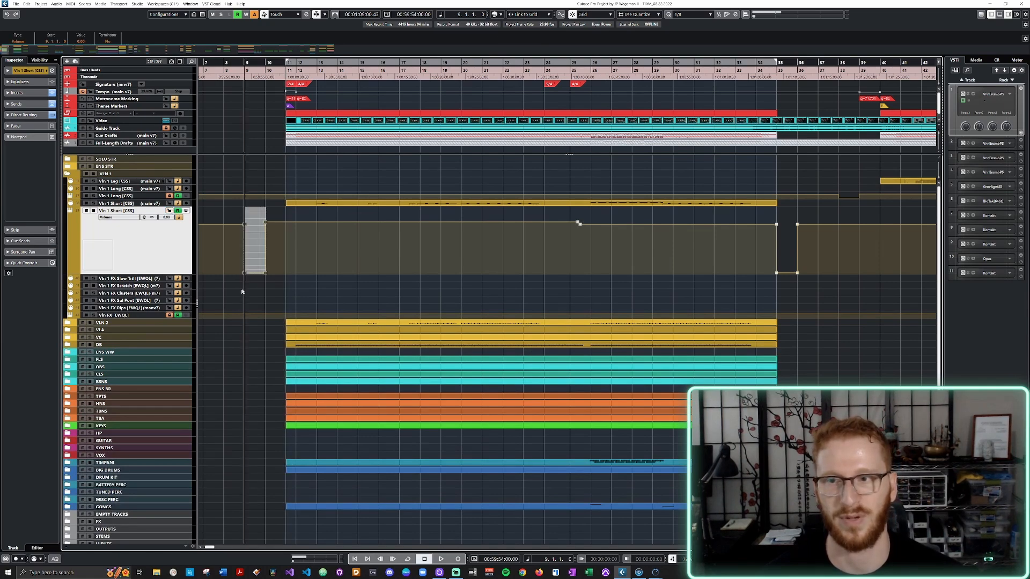
# Select the Vln 1 Short [CSS] MIDI part at bar 11 and examine the instrument track's volume automation across the cues
pyautogui.click(324, 204)
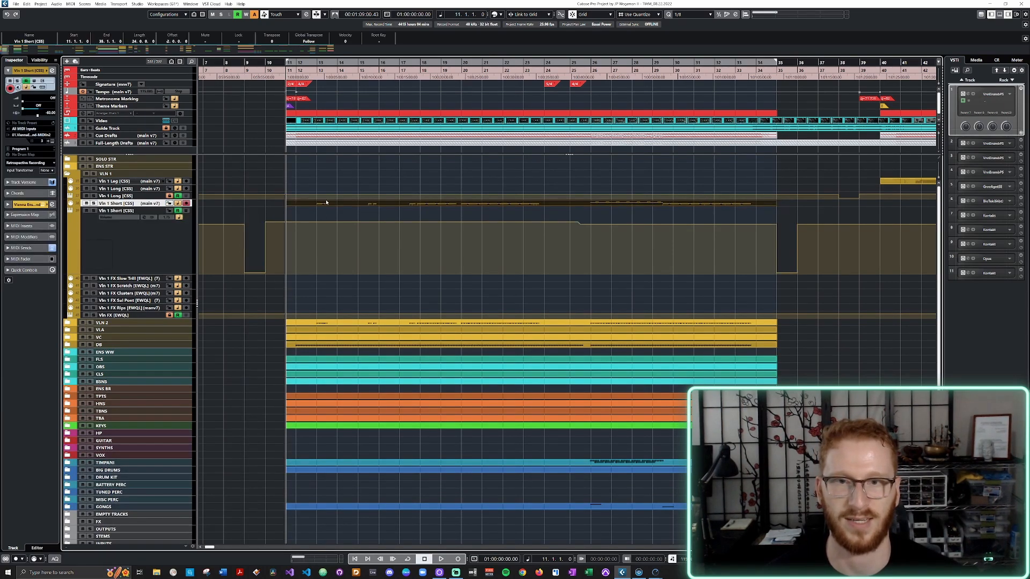
pyautogui.press('g')
pyautogui.press('g')
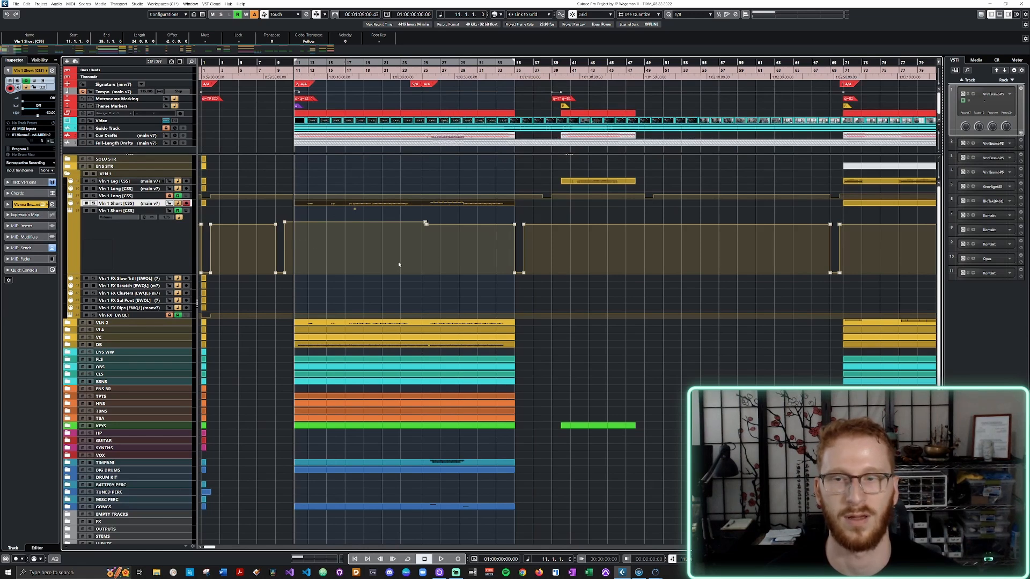
pyautogui.moveTo(321, 247); pyautogui.dragTo(440, 248)
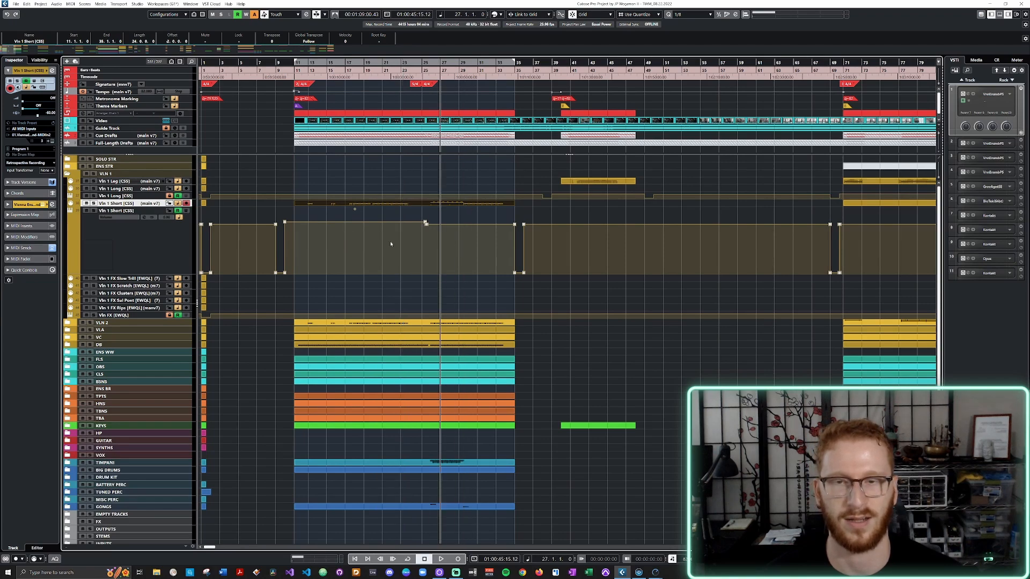
pyautogui.keyDown('ctrl'); pyautogui.scroll(2, 391, 244); pyautogui.keyUp('ctrl')
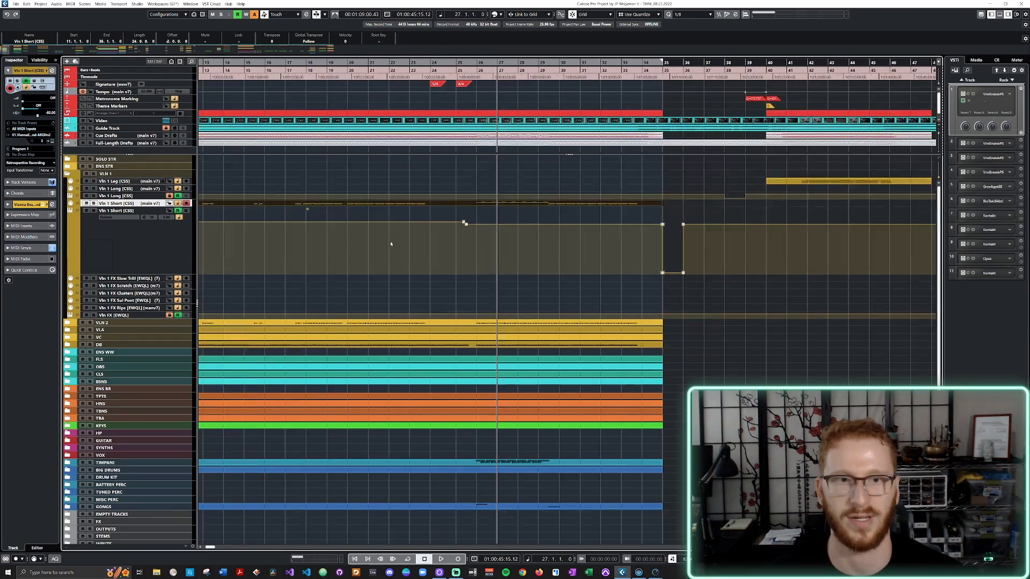
pyautogui.keyDown('ctrl'); pyautogui.scroll(-2, 391, 244); pyautogui.keyUp('ctrl')
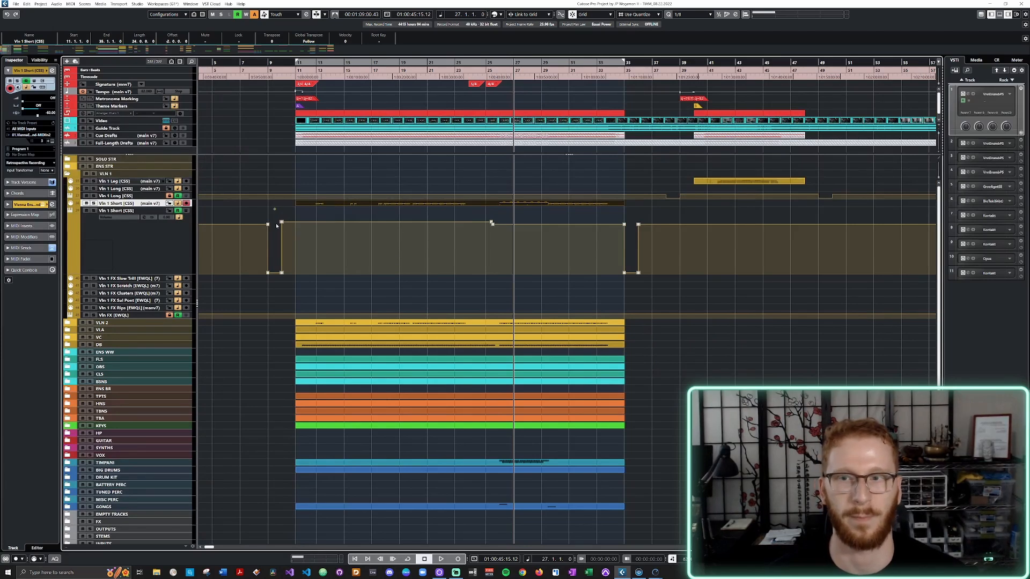
pyautogui.press('KP_1')
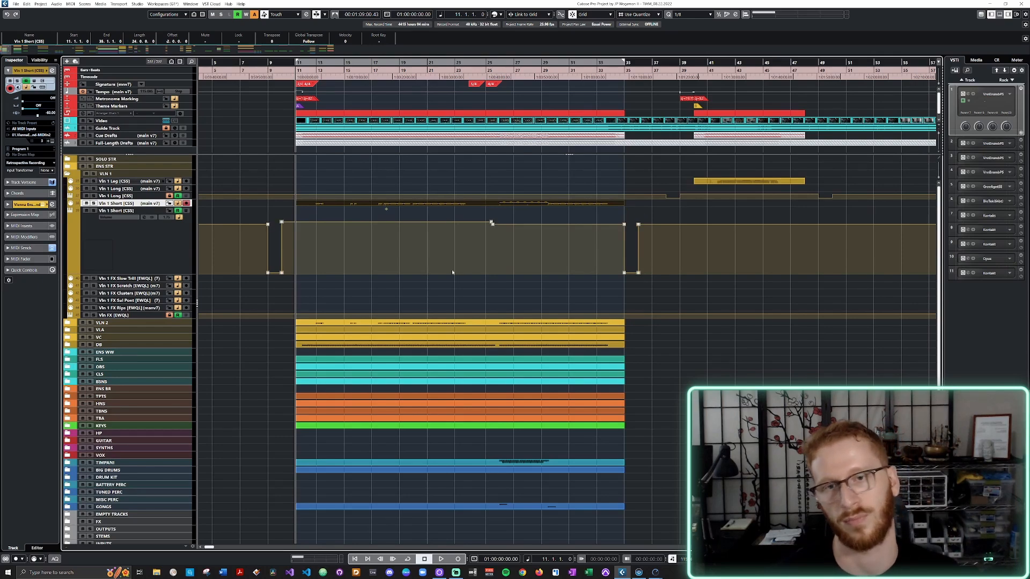
pyautogui.scroll(-9, 345, 235)
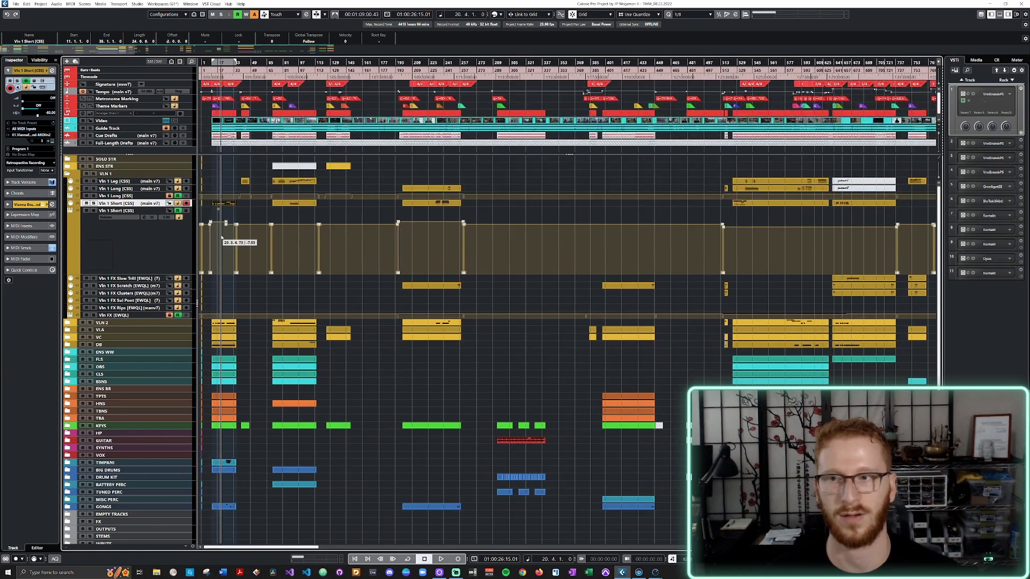
# Compare the volume automation of the Vln 1 Short [CSS] instrument track in the cues at about bars 22 and 91 and beyond
pyautogui.click(221, 240)
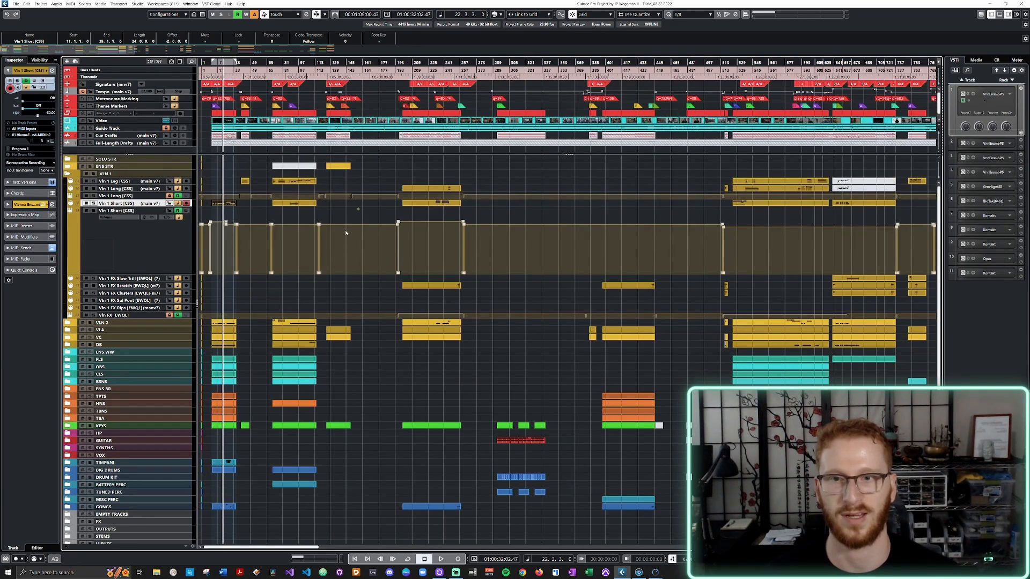
pyautogui.click(415, 236)
pyautogui.click(293, 247)
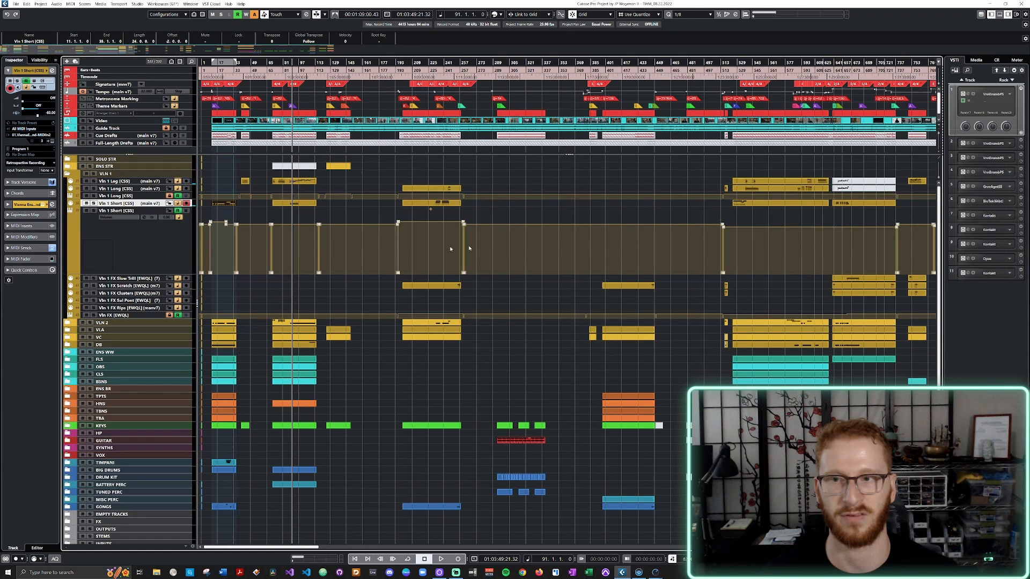
pyautogui.click(757, 232)
# Focus on the first cue, select the Vln 1 Short [CSS] MIDI part at bar 11 and place the project cursor just before its start
pyautogui.moveTo(143, 159); pyautogui.dragTo(143, 152)
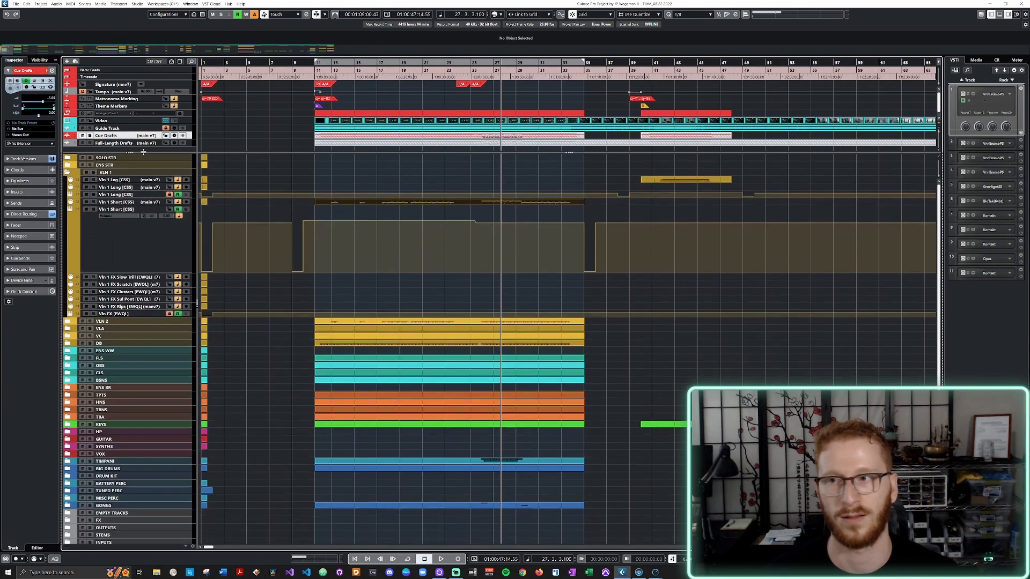
pyautogui.click(316, 209)
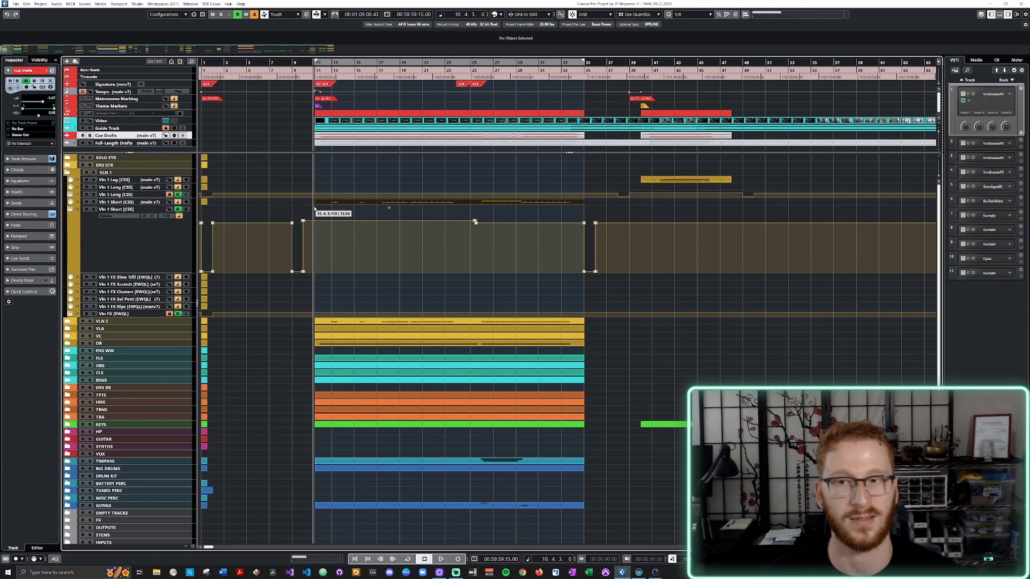
pyautogui.click(314, 209)
pyautogui.click(325, 204)
pyautogui.click(313, 209)
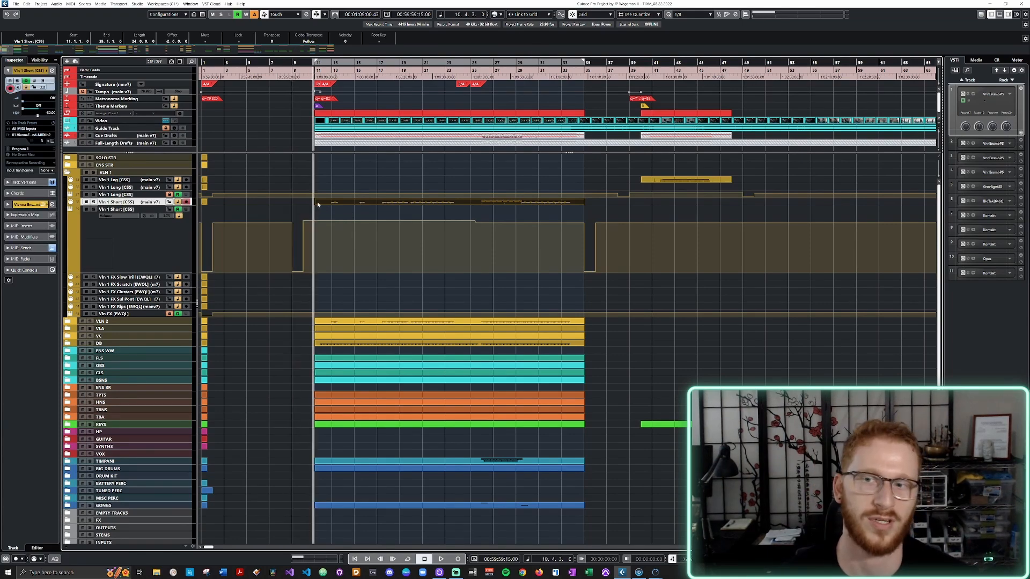
# Examine the Vln 1 Short [CSS] volume automation through the first cue, placing the project cursor at bars 17 and 21
pyautogui.scroll(3, 318, 204)
pyautogui.scroll(-3, 318, 205)
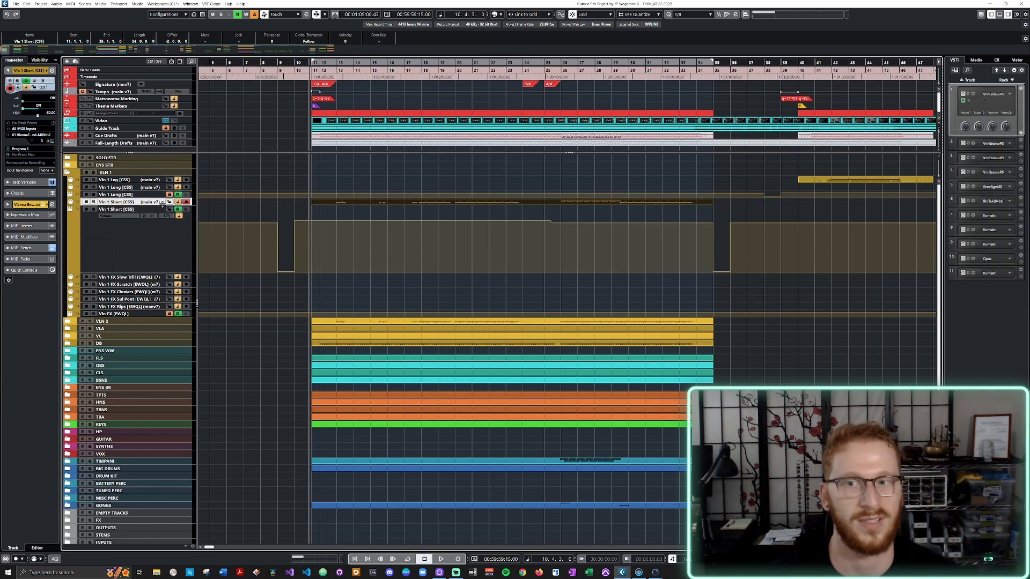
pyautogui.scroll(3, 437, 247)
pyautogui.scroll(-4, 437, 247)
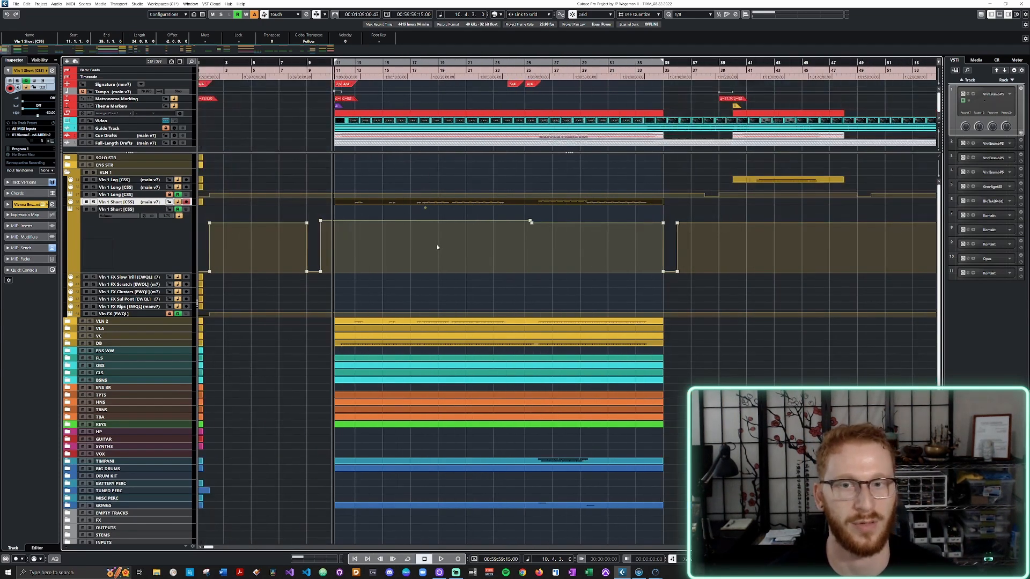
pyautogui.hscroll(1, 437, 248)
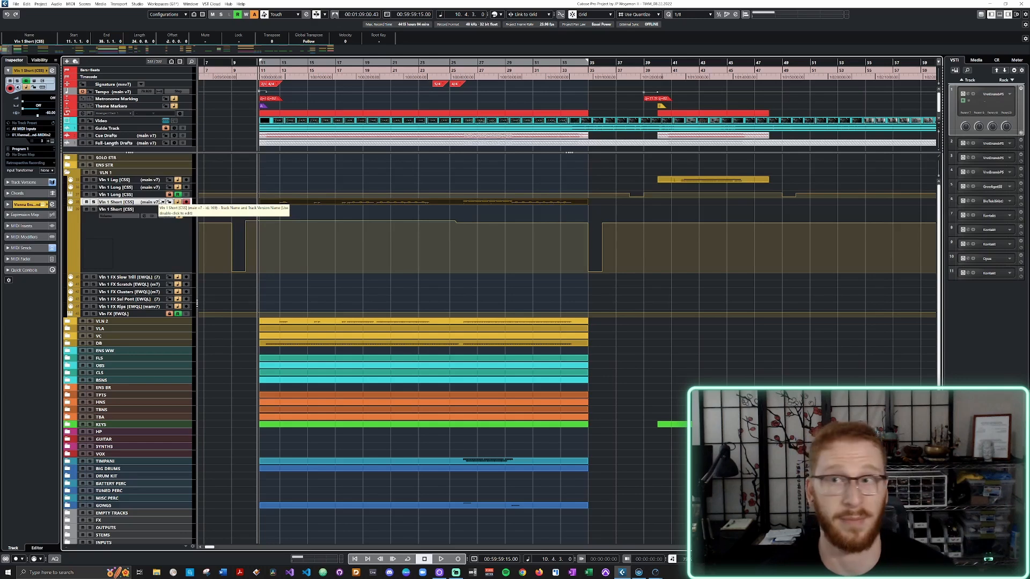
pyautogui.click(336, 219)
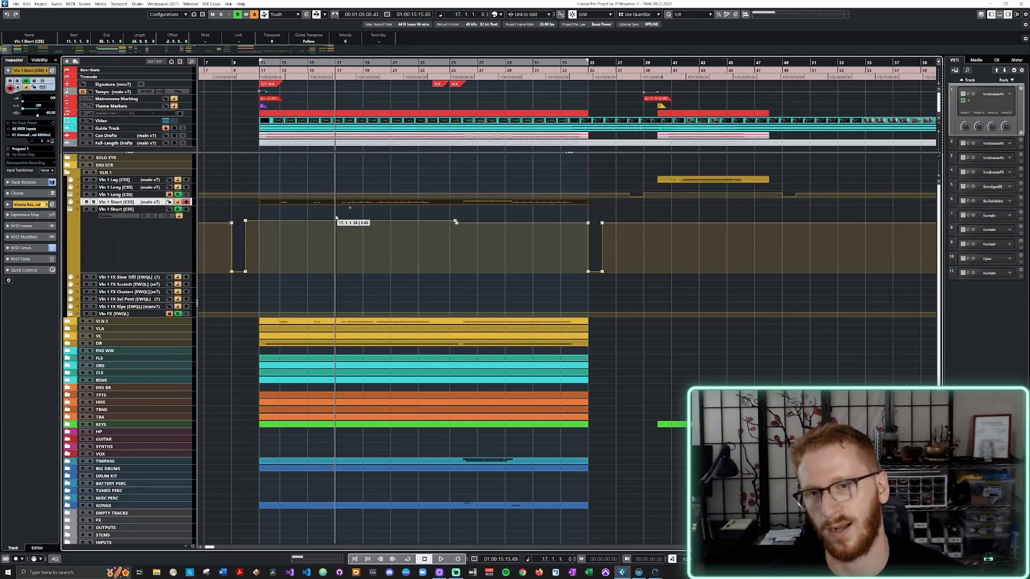
pyautogui.click(391, 216)
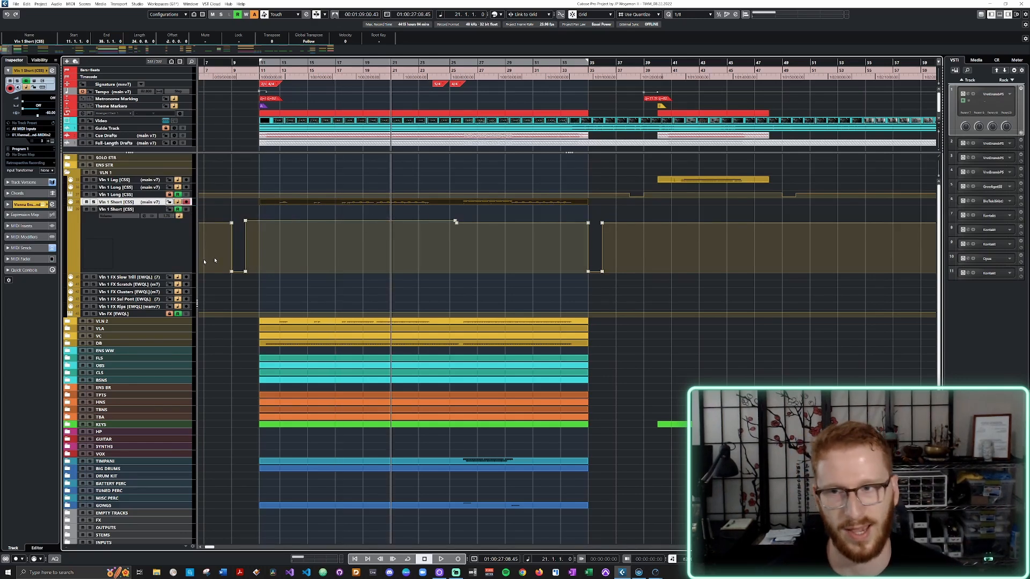
# Enlarge the Vln 1 Short [CSS] MIDI track to compare its notes with the volume automation, and place the cursor at bar 23
pyautogui.moveTo(154, 206); pyautogui.dragTo(154, 234)
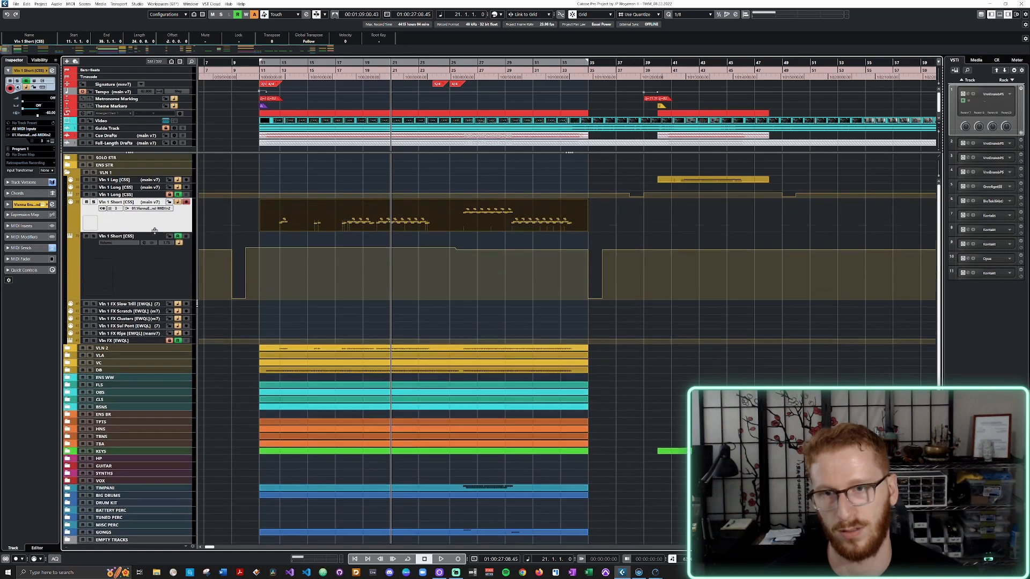
pyautogui.moveTo(374, 248)
pyautogui.mouseDown()
pyautogui.moveTo(363, 248)
pyautogui.moveTo(390, 245)
pyautogui.mouseUp()
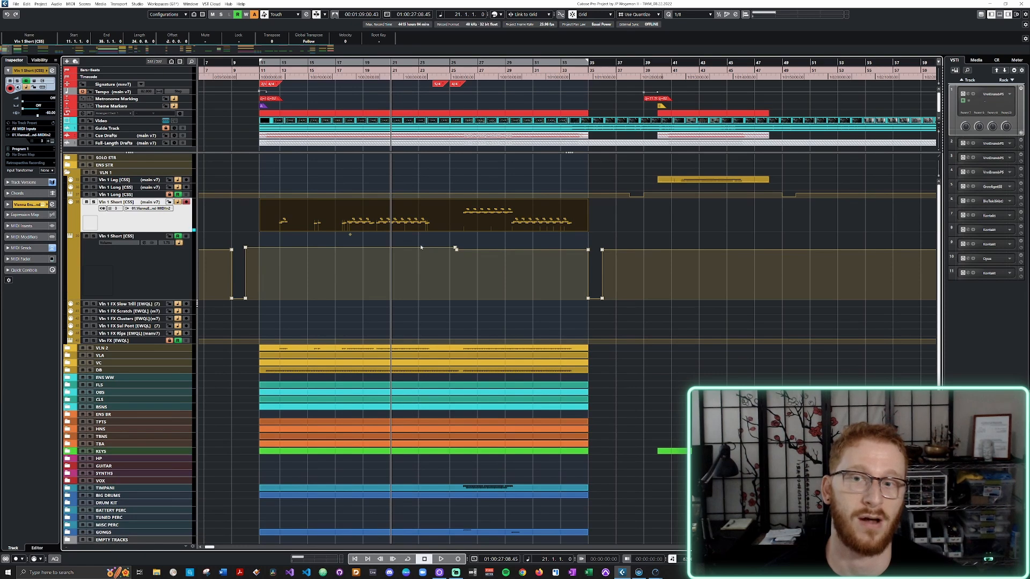
pyautogui.click(421, 247)
pyautogui.moveTo(421, 247); pyautogui.dragTo(419, 247)
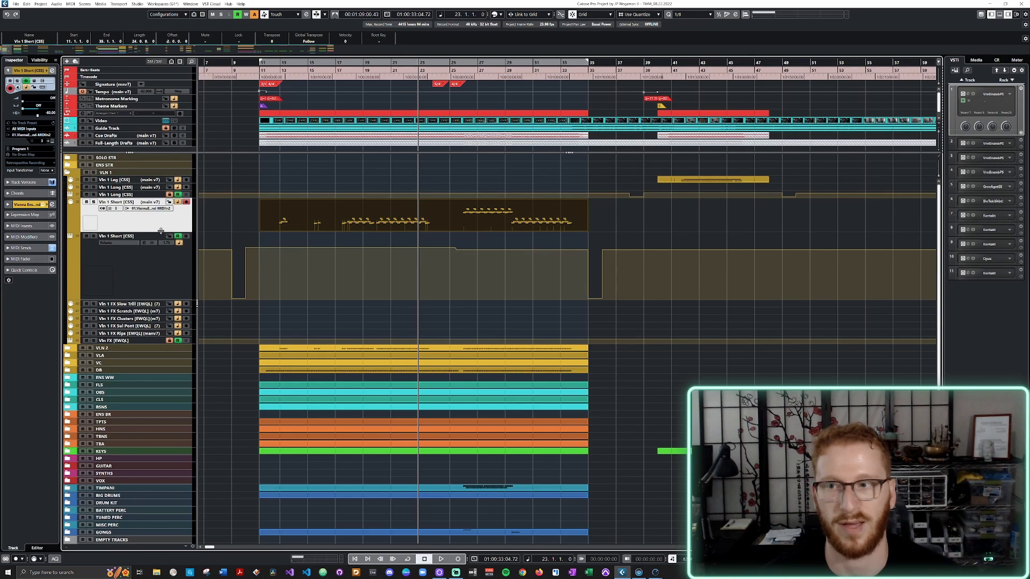
# Shrink the Vln 1 Short [CSS] MIDI track and its instrument track to single-row height
pyautogui.moveTo(161, 231); pyautogui.dragTo(161, 205)
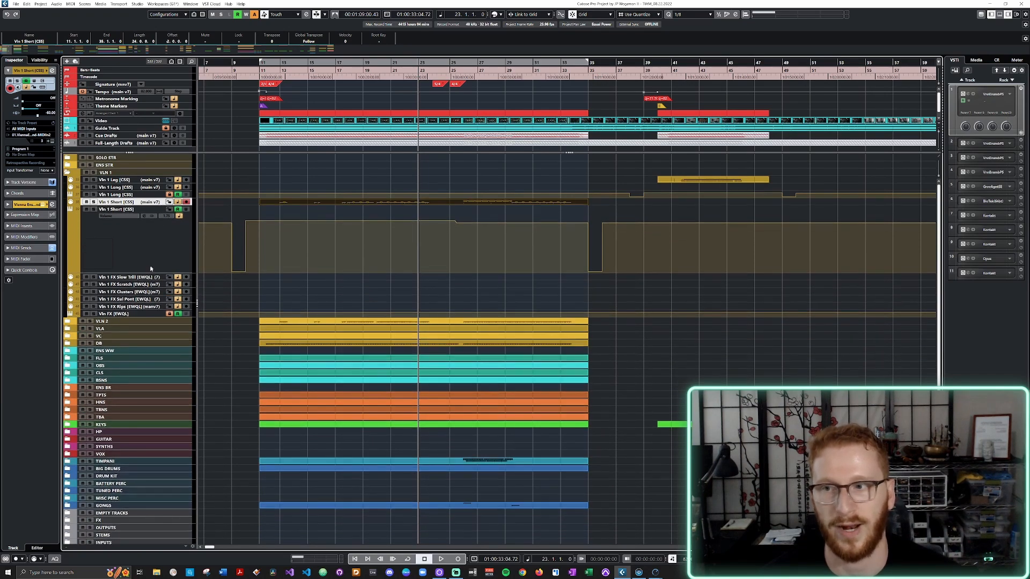
pyautogui.moveTo(147, 273); pyautogui.dragTo(154, 213)
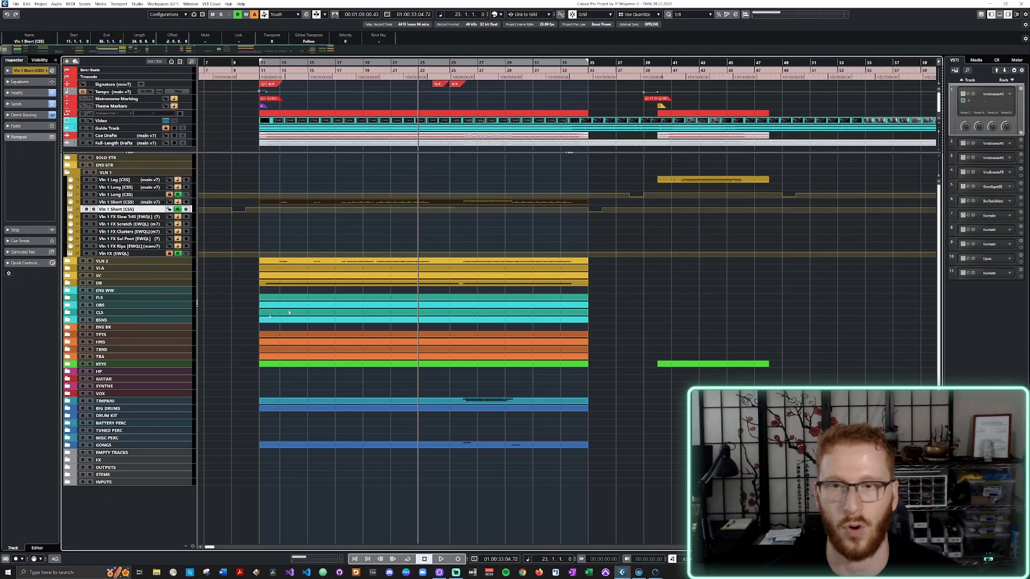
# Expand the OUTPUTS folder and examine its plug-in folders and output group tracks
pyautogui.click(67, 469)
pyautogui.scroll(-5, 356, 436)
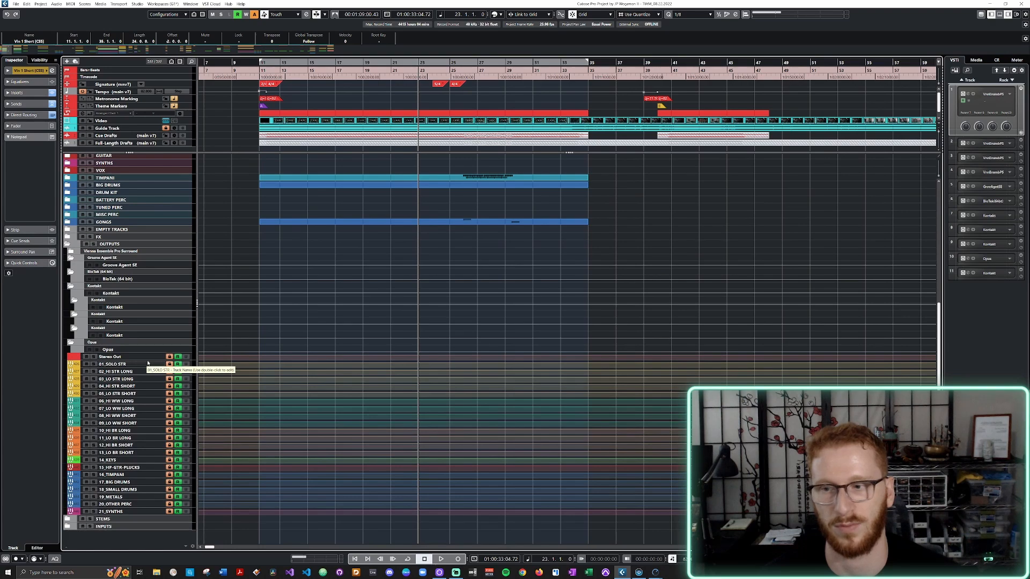
pyautogui.scroll(5, 323, 396)
pyautogui.scroll(-5, 323, 396)
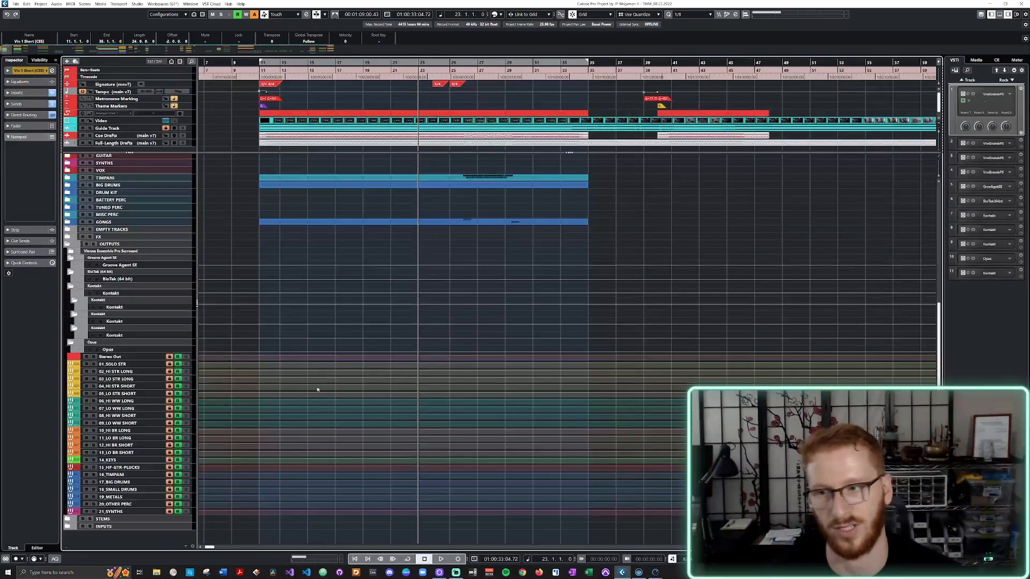
# Collapse the nested Kontakt folders and the other plug-in folders inside OUTPUTS, and close the OUTPUTS folder itself
pyautogui.click(74, 328)
pyautogui.click(74, 322)
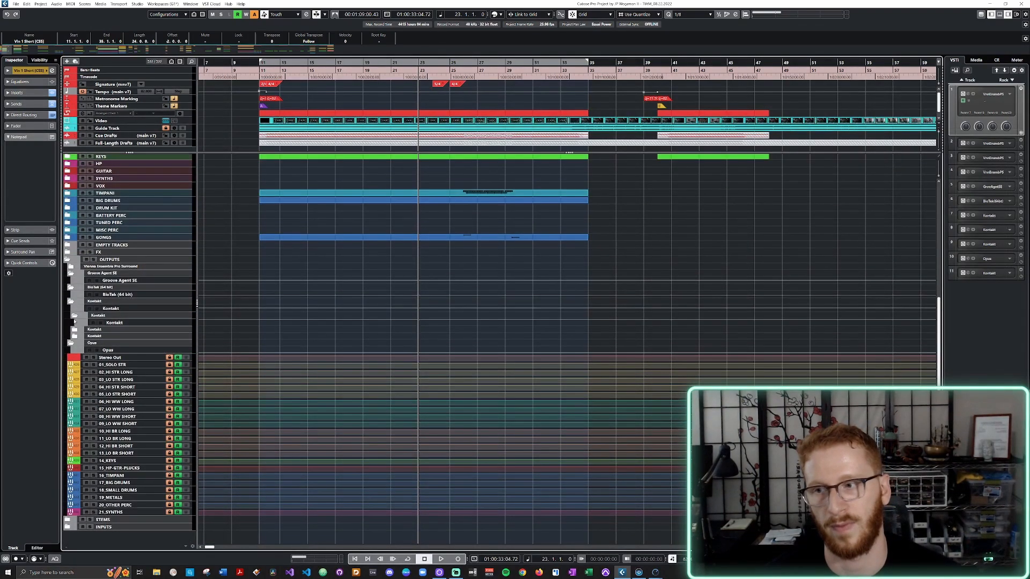
pyautogui.click(74, 316)
pyautogui.click(71, 309)
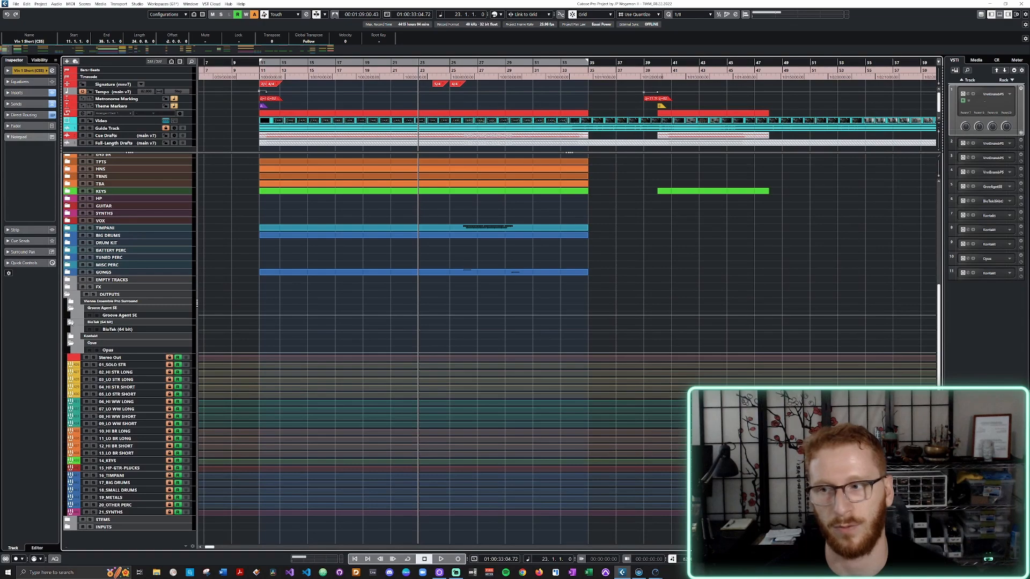
pyautogui.click(71, 322)
pyautogui.click(71, 316)
pyautogui.click(68, 310)
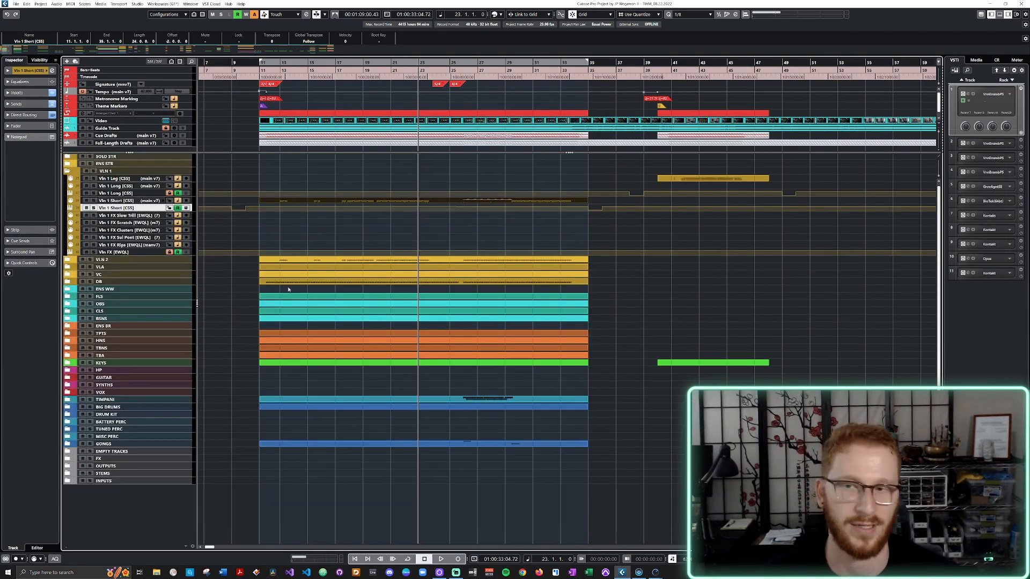
# Place the project cursor at bar 11, the start of the first cue, and review the tracks around that cue
pyautogui.click(228, 230)
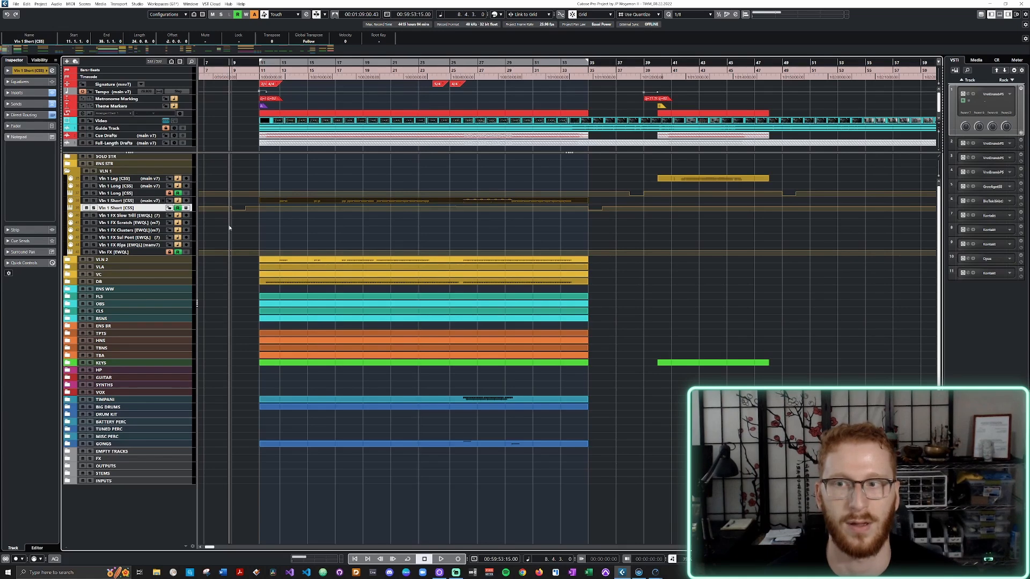
pyautogui.click(260, 228)
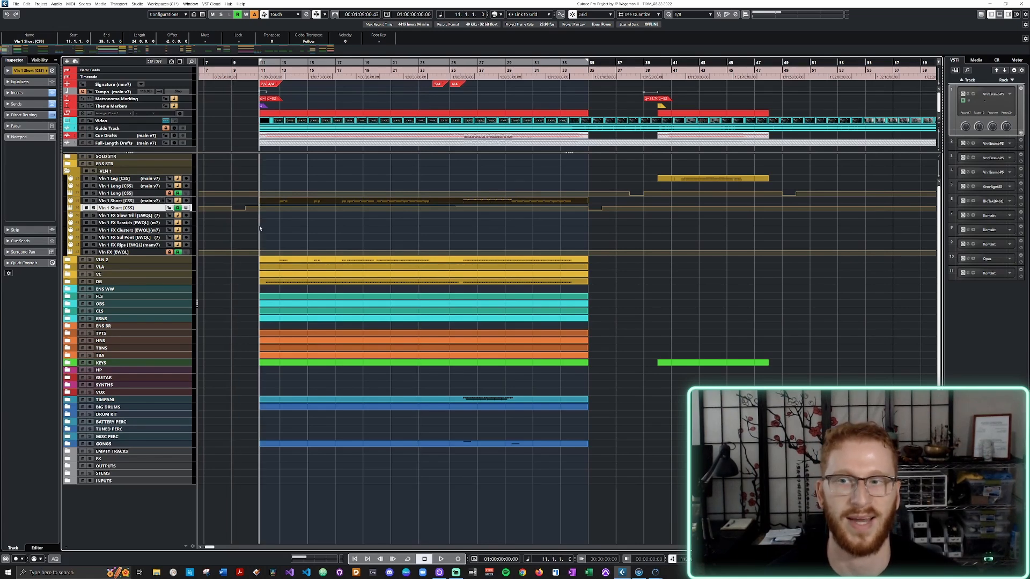
pyautogui.hscroll(-3, 606, 235)
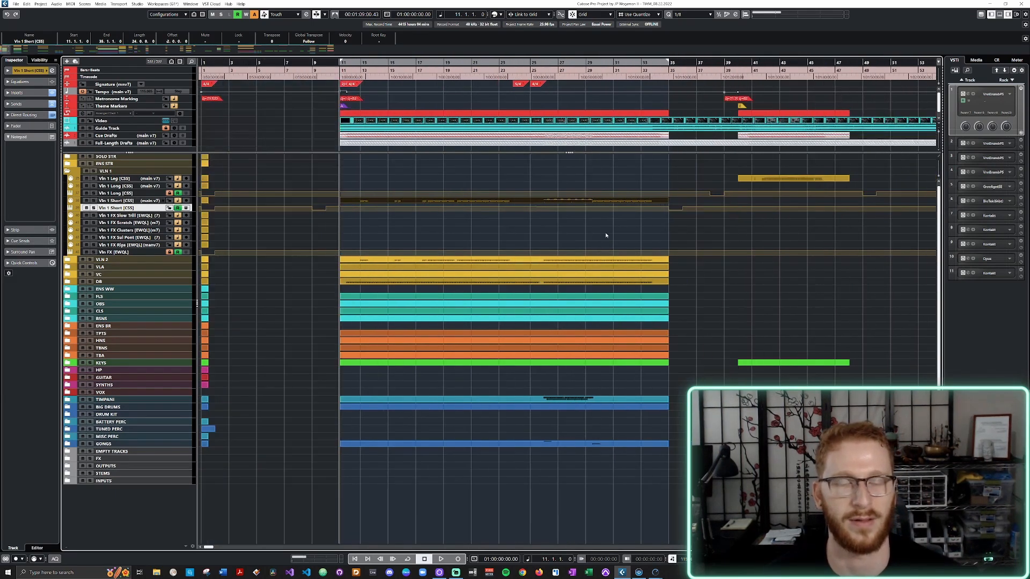
pyautogui.scroll(1, 606, 235)
pyautogui.scroll(2, 606, 234)
pyautogui.scroll(-2, 606, 234)
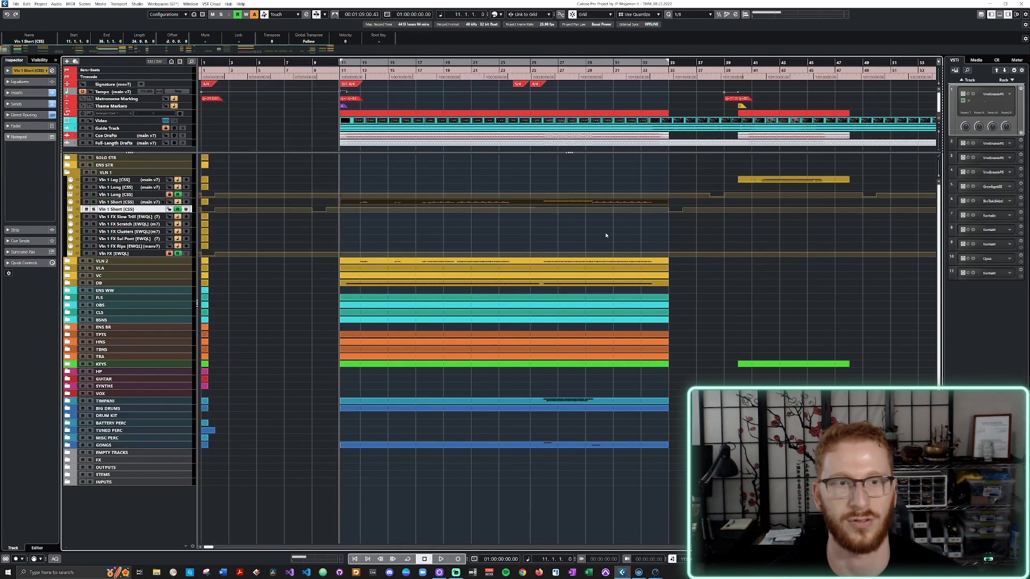
pyautogui.hscroll(3, 606, 235)
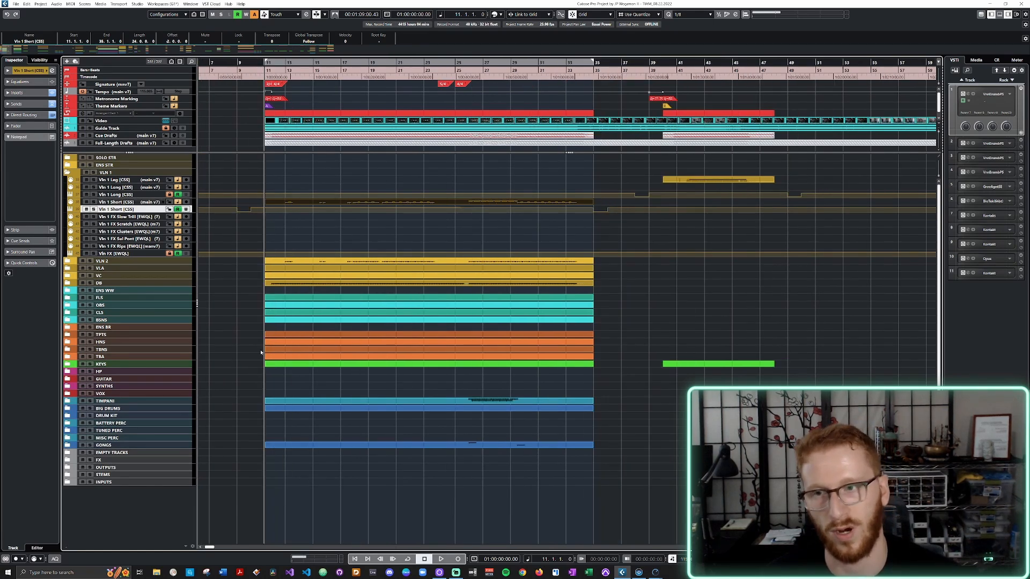
# Expand all track folders, browse the full track list and collapse the EMPTY TRACKS folder
pyautogui.click(171, 210)
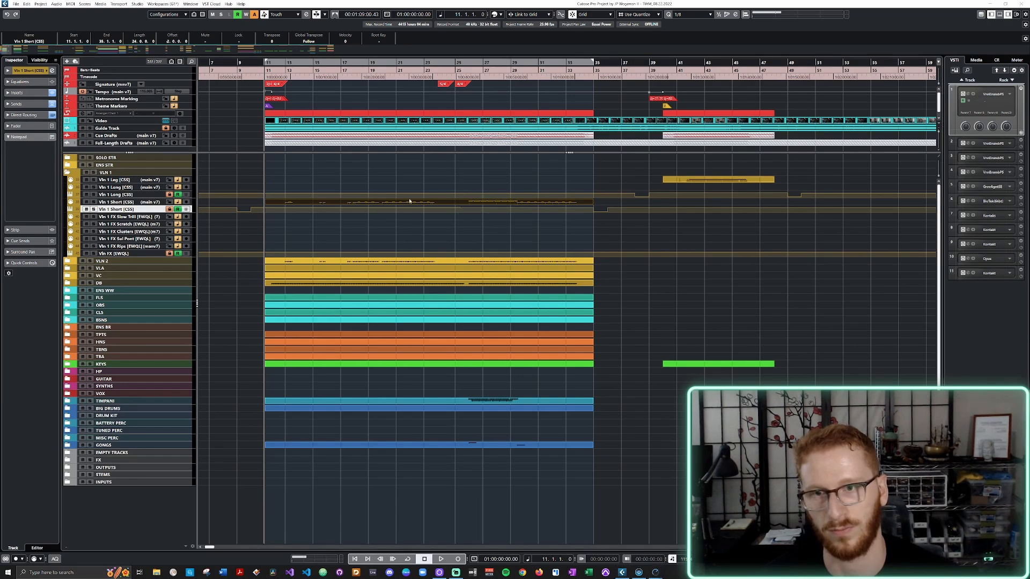
pyautogui.hotkey('ctrl', 'shift', 'f')
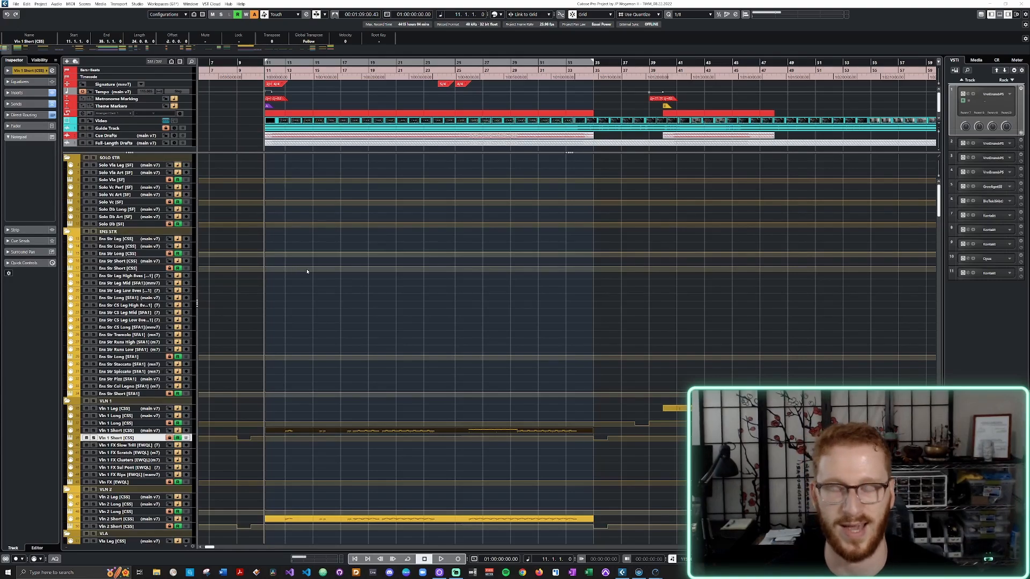
pyautogui.scroll(-15, 307, 270)
pyautogui.scroll(-10, 307, 271)
pyautogui.scroll(10, 307, 271)
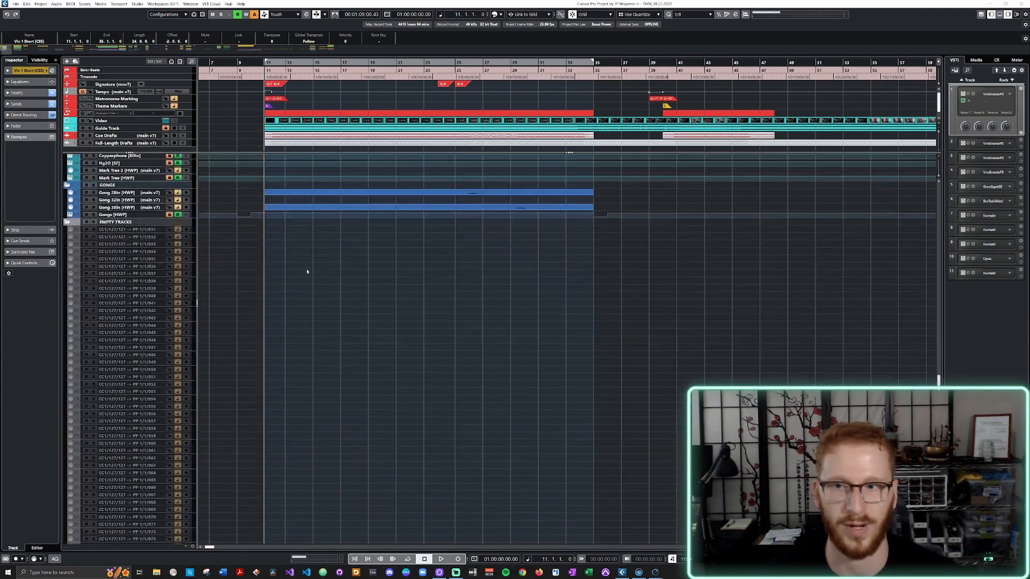
pyautogui.click(68, 222)
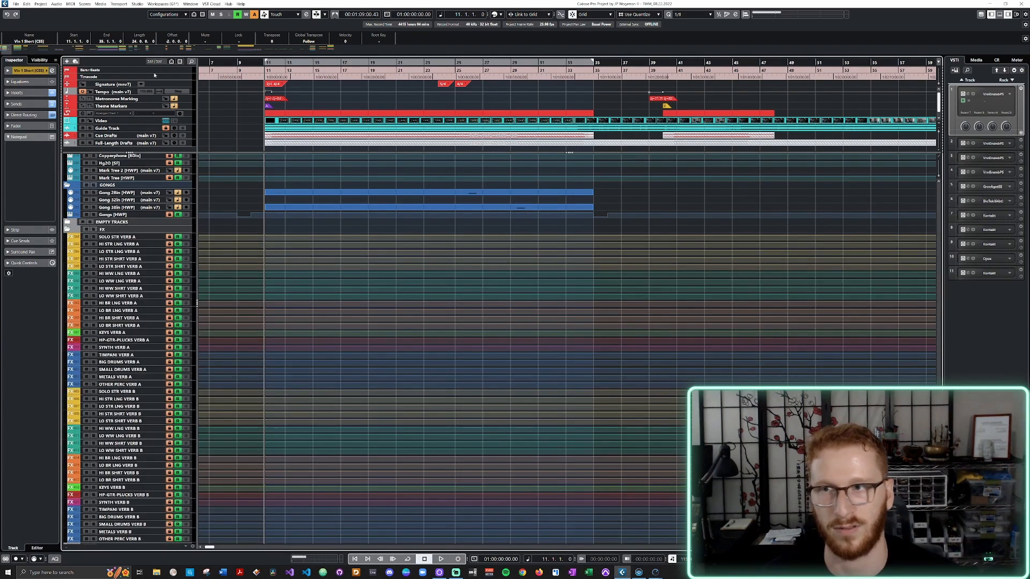
# Collapse the Groove Agent SE, BioTek, Kontakt and Opus folders inside the OUTPUTS folder
pyautogui.scroll(-8, 204, 282)
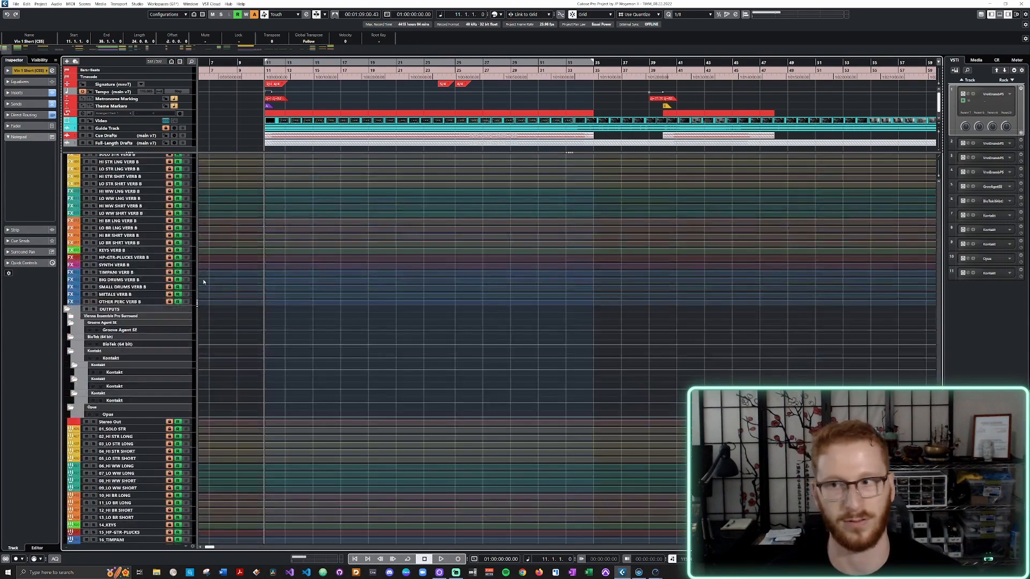
pyautogui.scroll(-3, 204, 282)
pyautogui.click(70, 245)
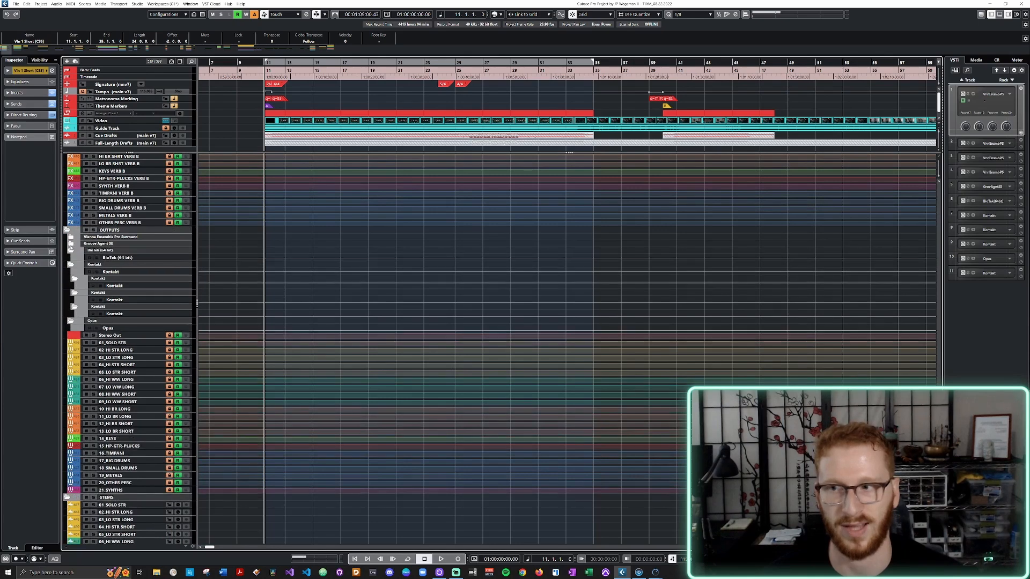
pyautogui.click(71, 251)
pyautogui.click(71, 258)
pyautogui.click(71, 265)
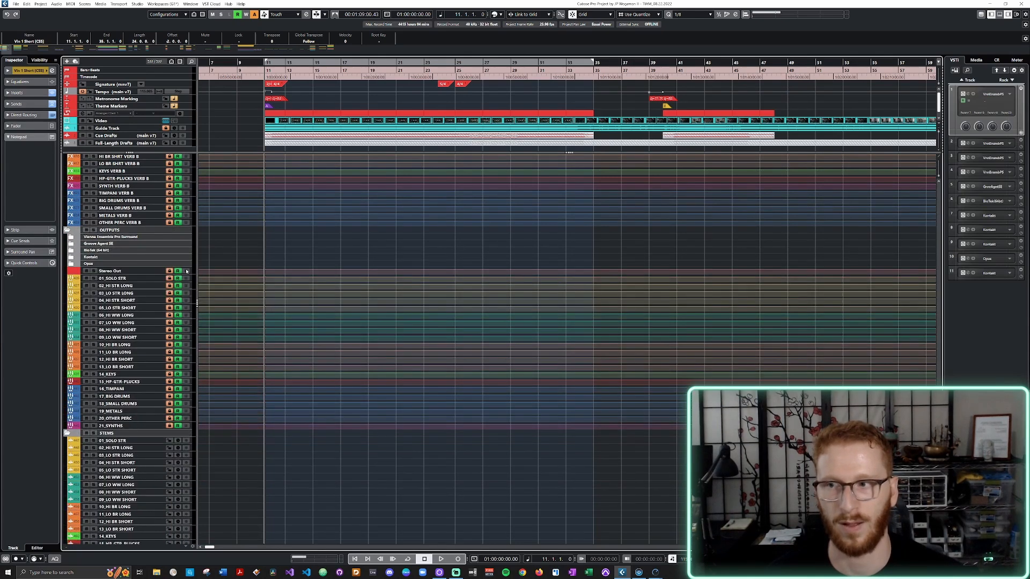
# Review the STEMS tracks, select the INPUTS folder and return to the SOLO STR tracks at the start of the list
pyautogui.scroll(-3, 307, 306)
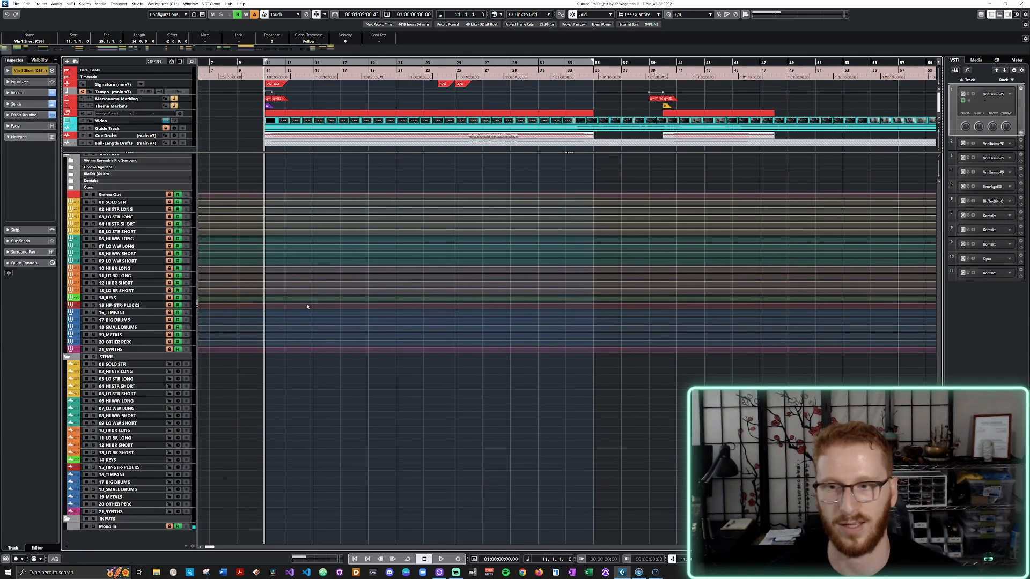
pyautogui.click(65, 520)
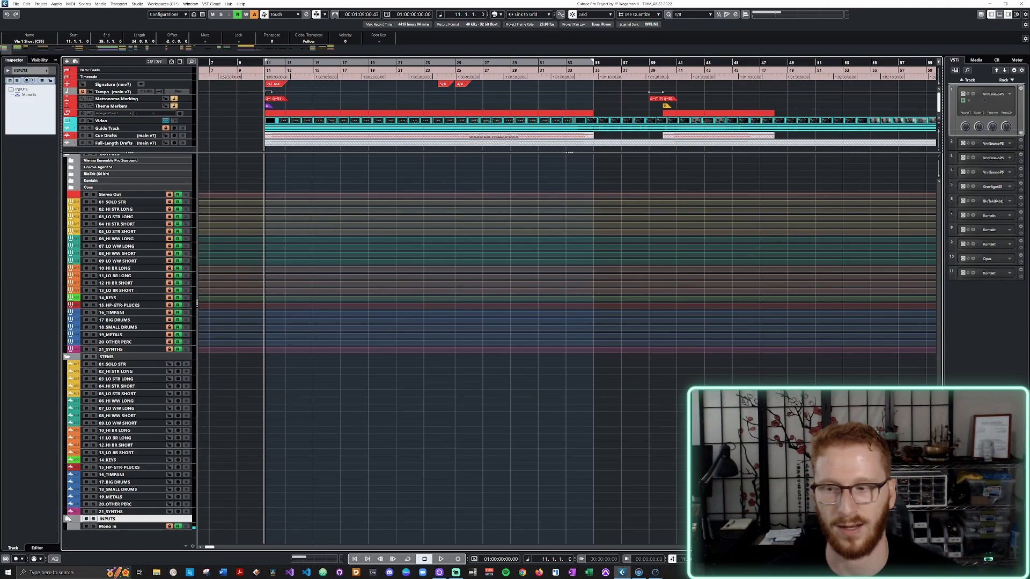
pyautogui.scroll(15, 323, 420)
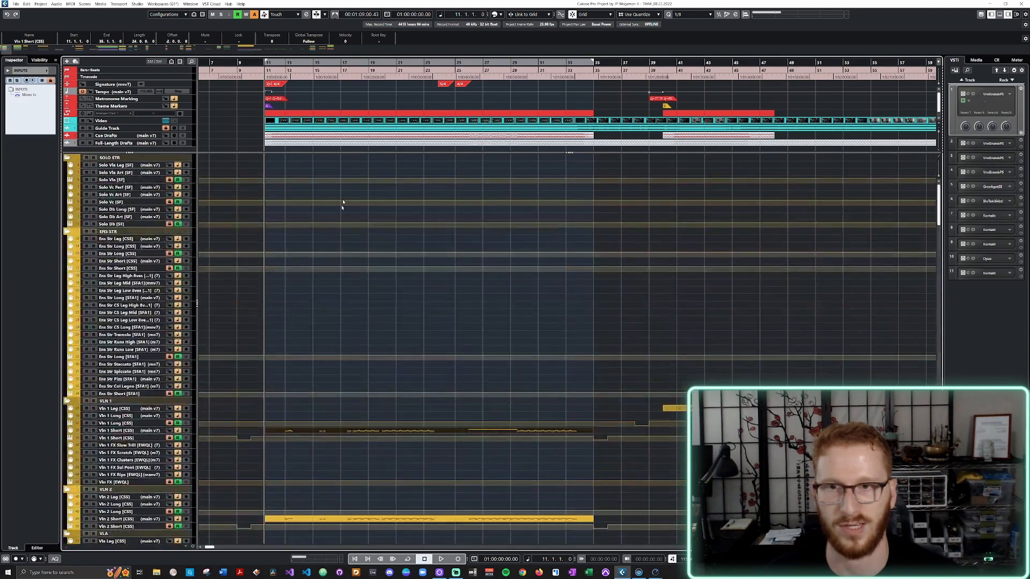
# Select the first cue's event and show only tracks with data between the locators, then review the filtered track list
pyautogui.keyDown('shift'); pyautogui.click(340, 114); pyautogui.keyUp('shift')
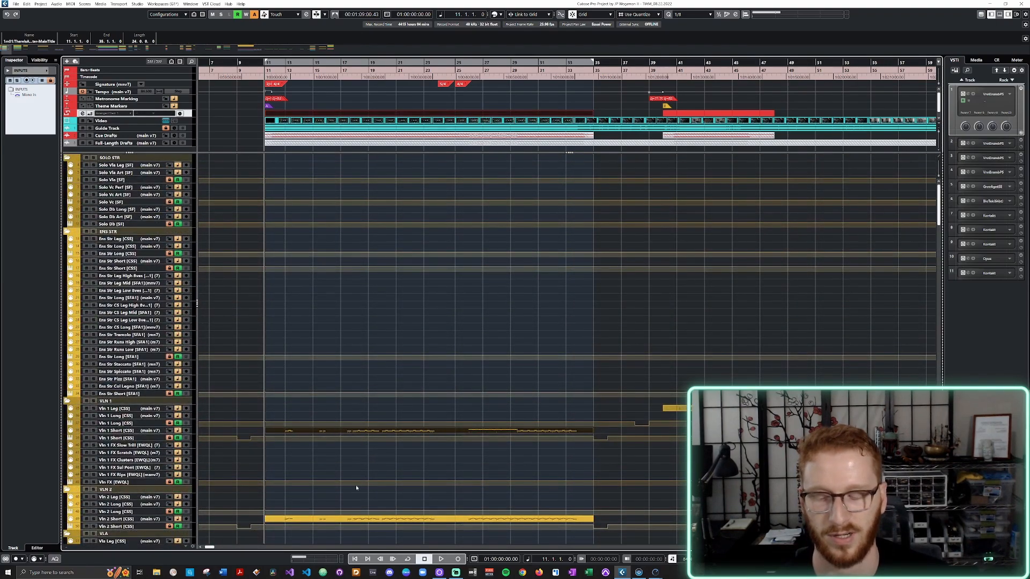
pyautogui.click(180, 62)
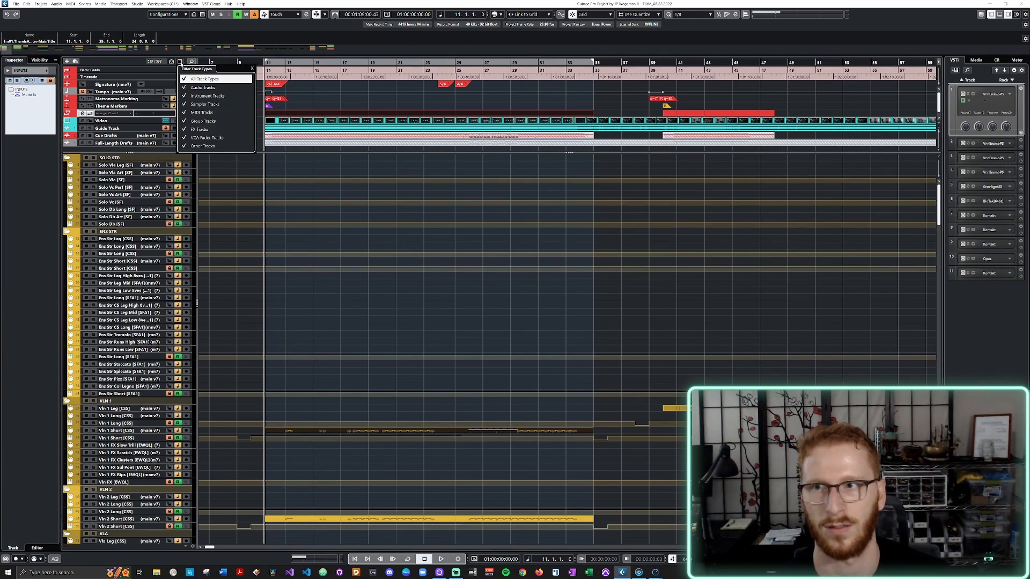
pyautogui.click(172, 62)
pyautogui.click(172, 61)
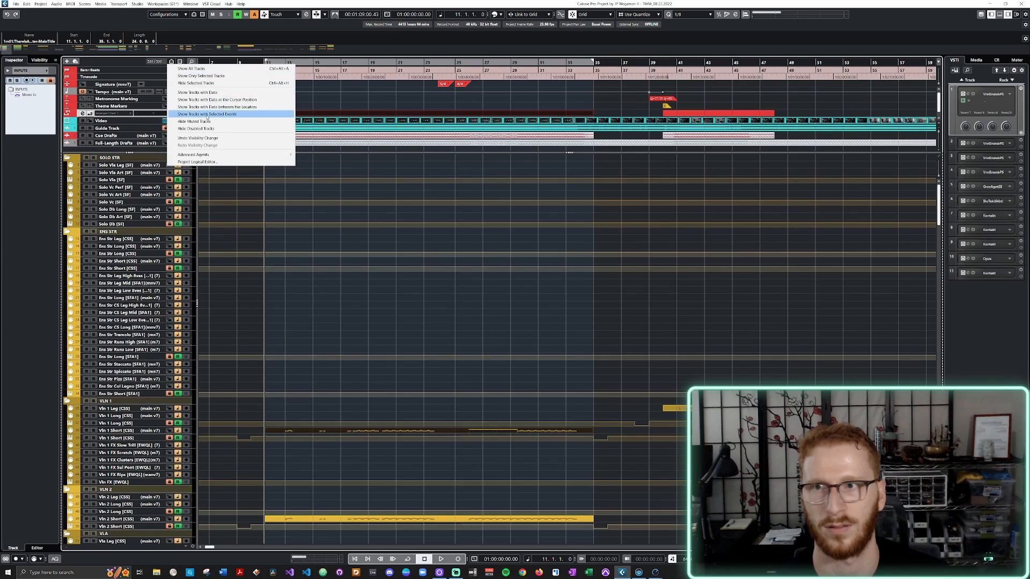
pyautogui.click(207, 107)
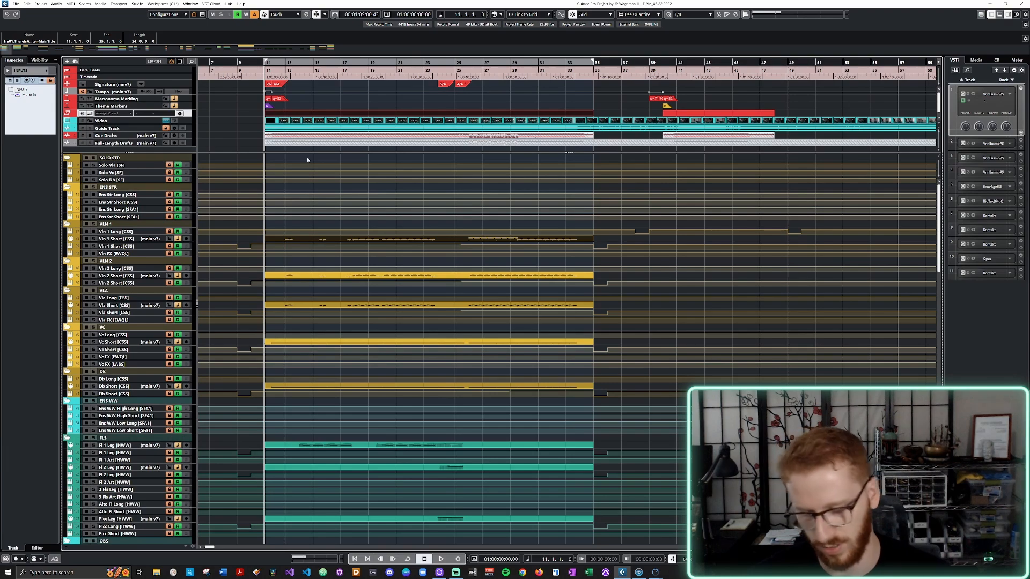
pyautogui.scroll(-15, 355, 204)
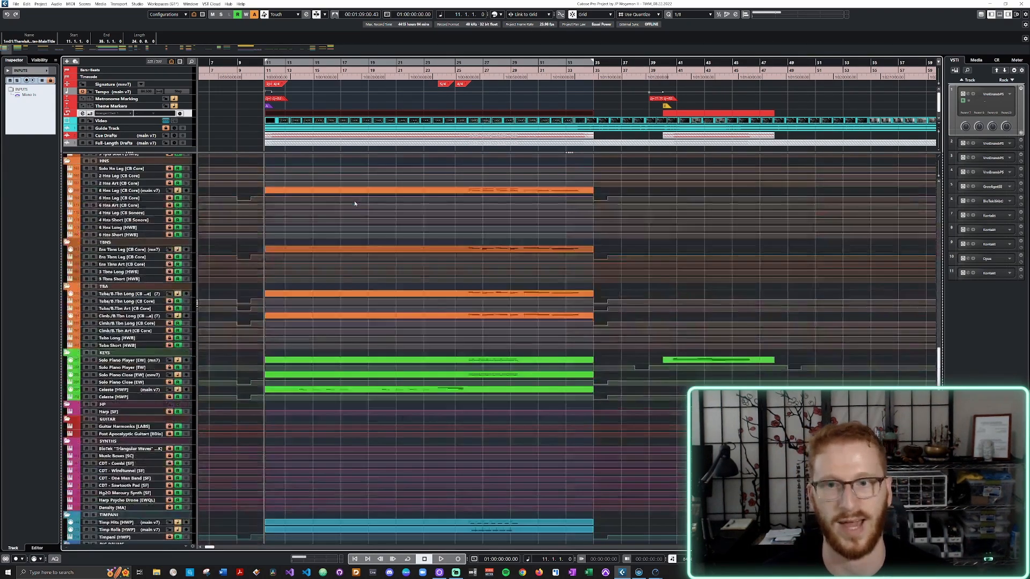
pyautogui.scroll(10, 355, 204)
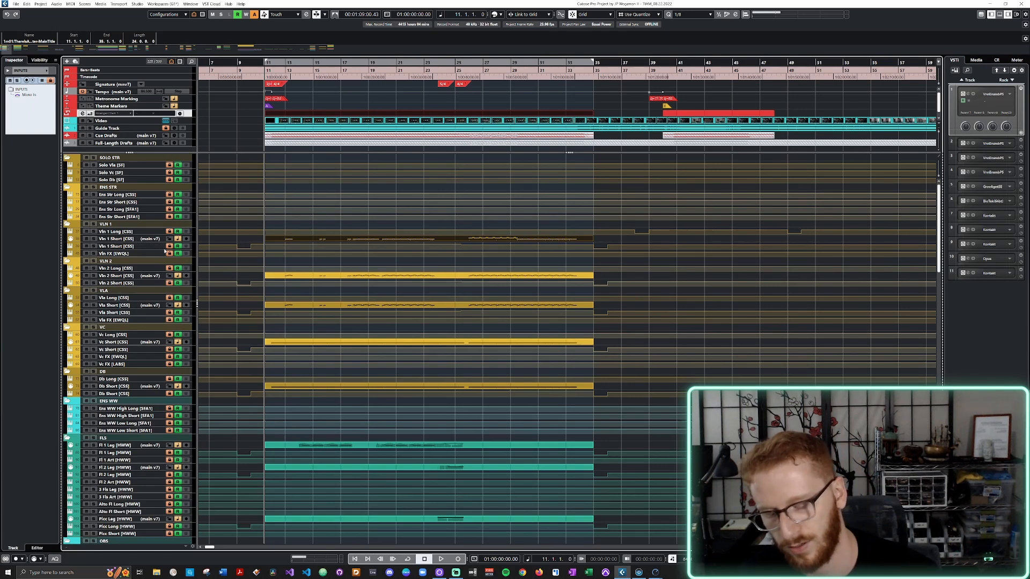
# Open the Project Logical Editor and set its target filter to Media Type Is Equal Device
pyautogui.hotkey('ctrl', 'alt', 'l')
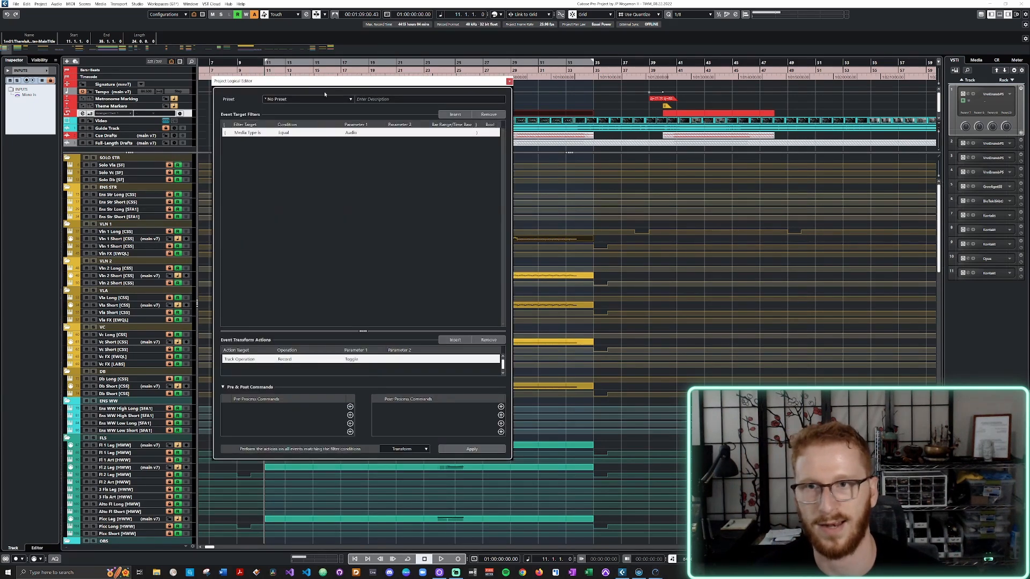
pyautogui.moveTo(324, 80); pyautogui.dragTo(572, 74)
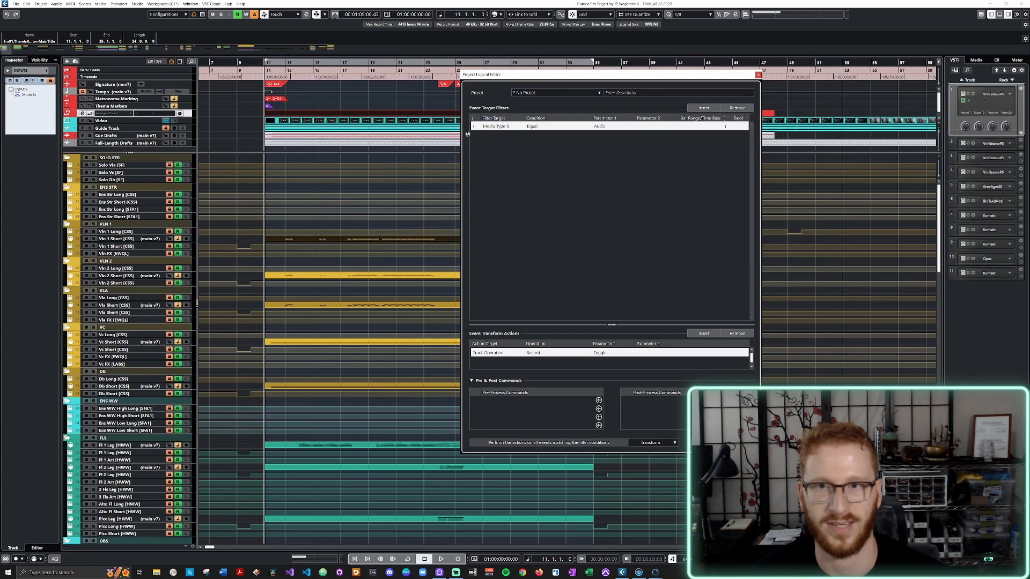
pyautogui.click(501, 127)
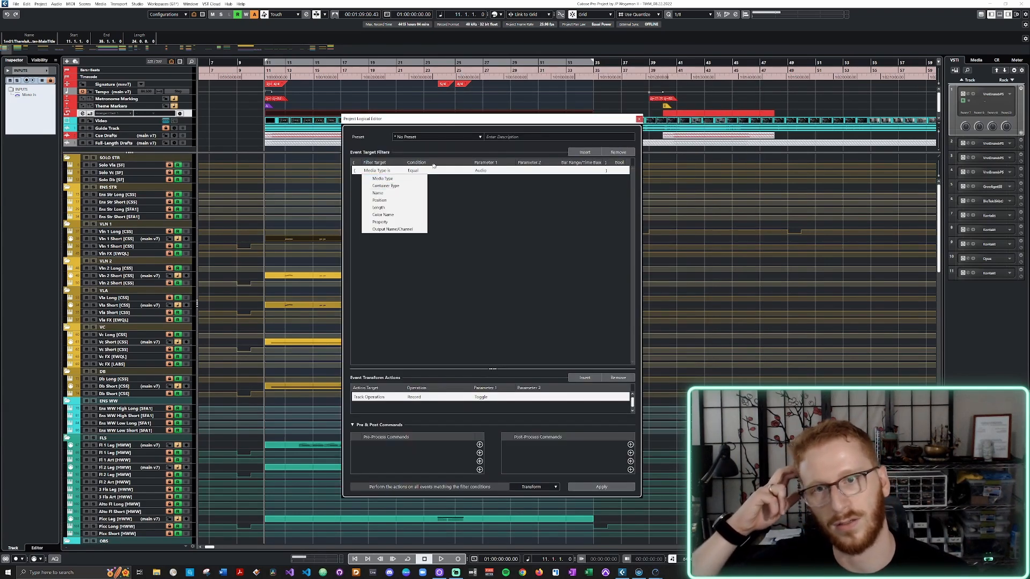
pyautogui.click(382, 178)
pyautogui.click(480, 171)
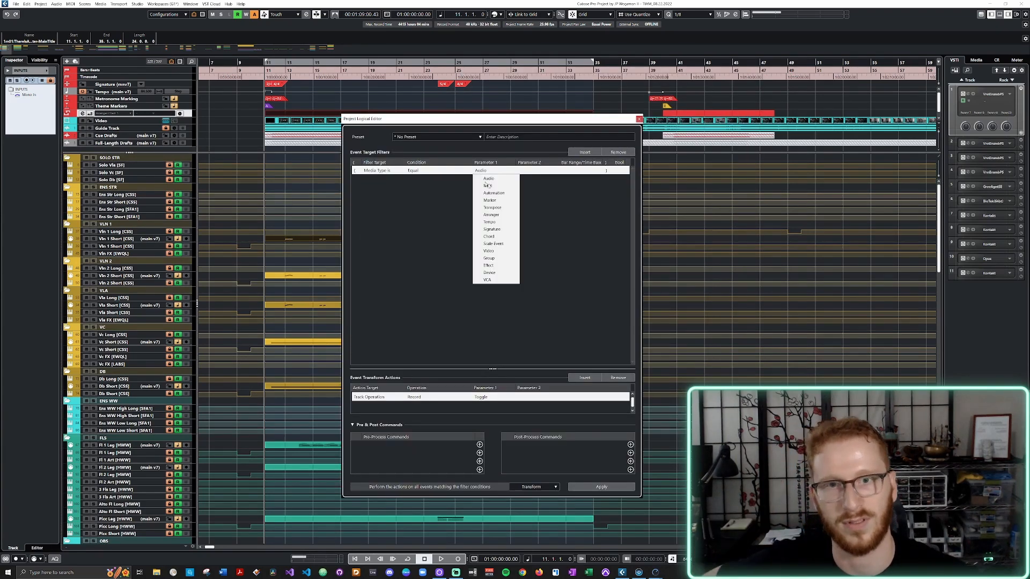
pyautogui.click(495, 272)
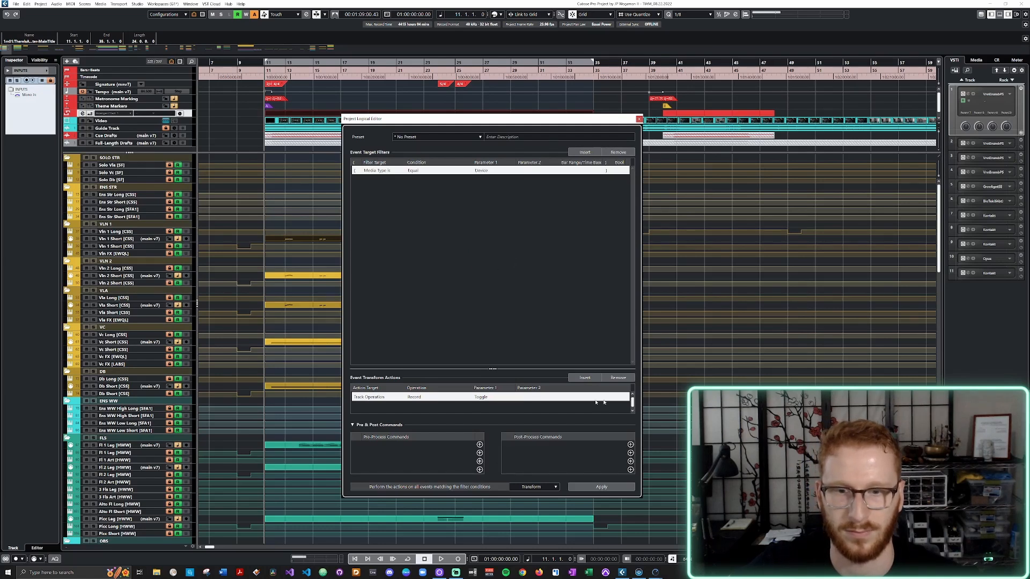
# Remove the Track Operation transform action, change the editor's function to Select and apply it
pyautogui.click(618, 378)
pyautogui.click(534, 487)
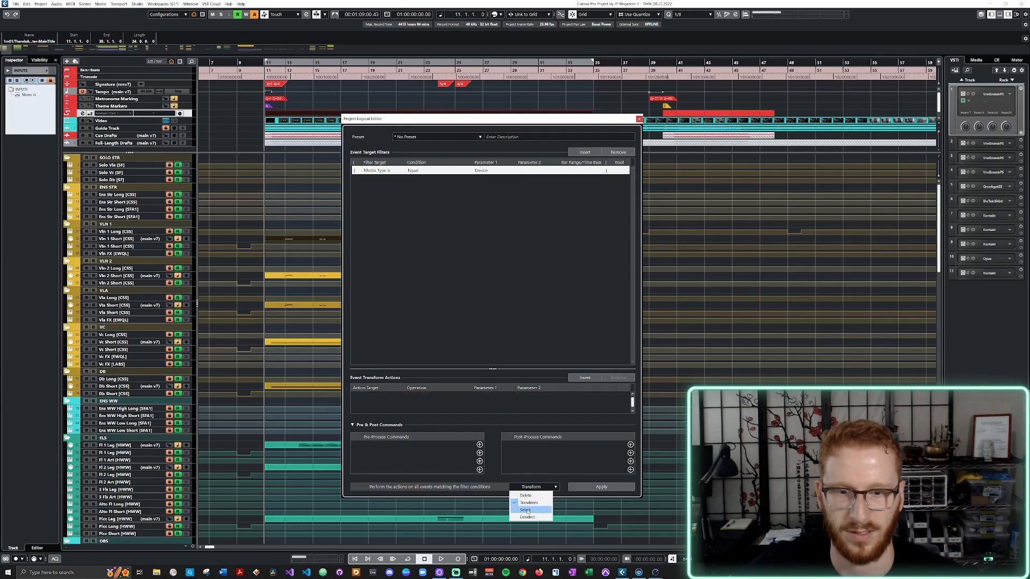
pyautogui.click(527, 511)
pyautogui.click(601, 487)
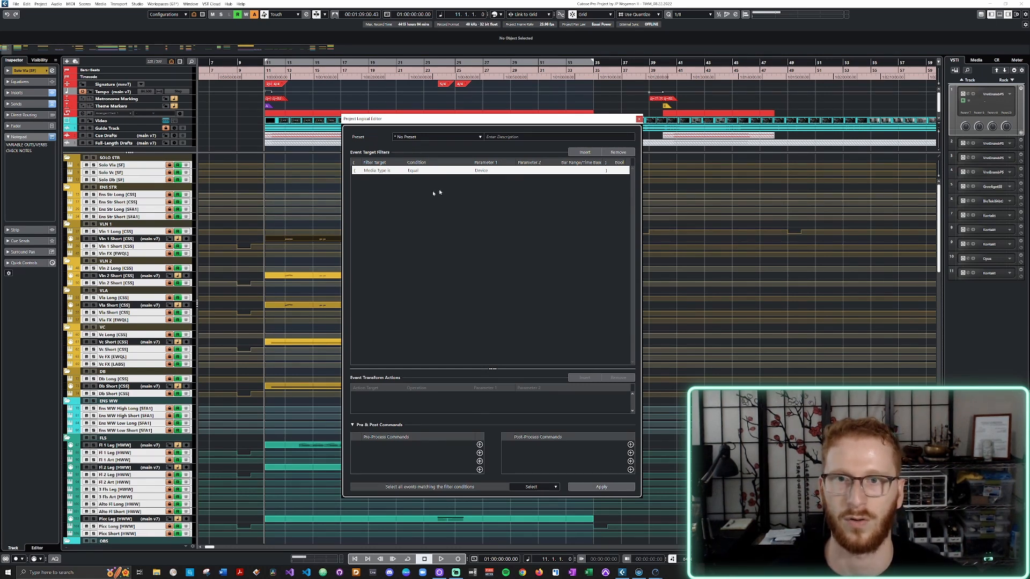
# Add a second target filter with Property, Property Is Not Set and Is Empty
pyautogui.click(585, 152)
pyautogui.click(378, 179)
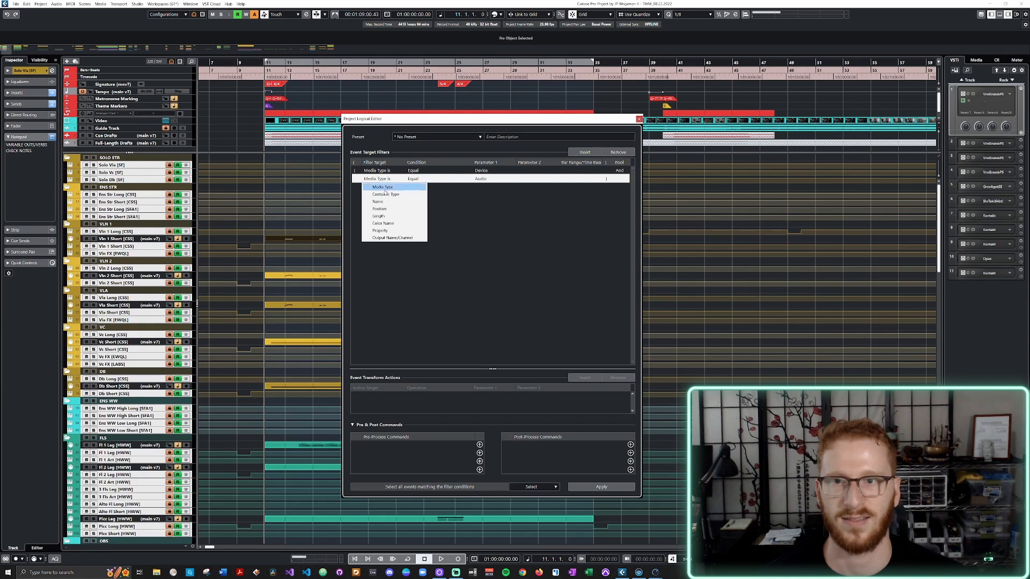
pyautogui.click(386, 230)
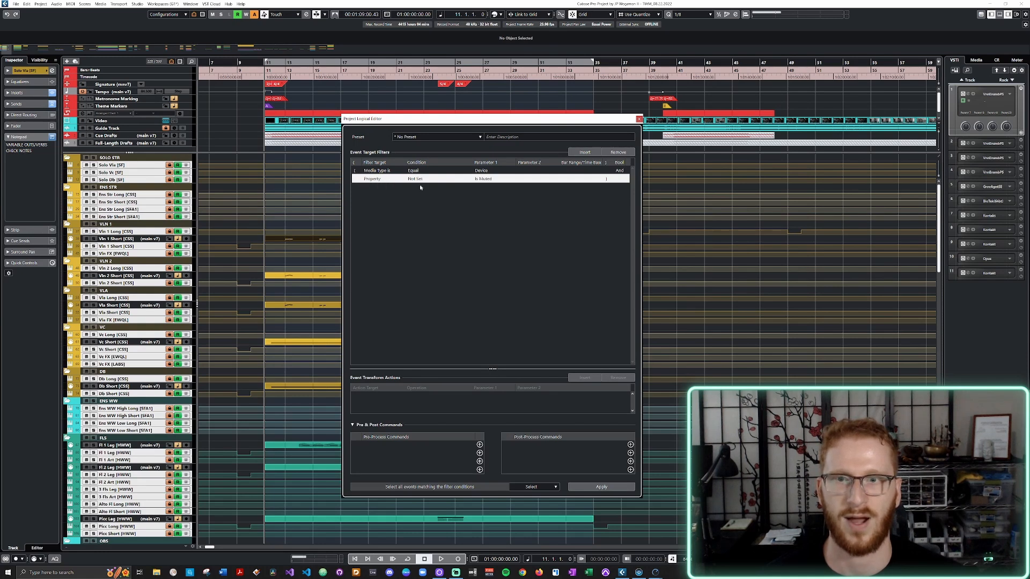
pyautogui.click(420, 180)
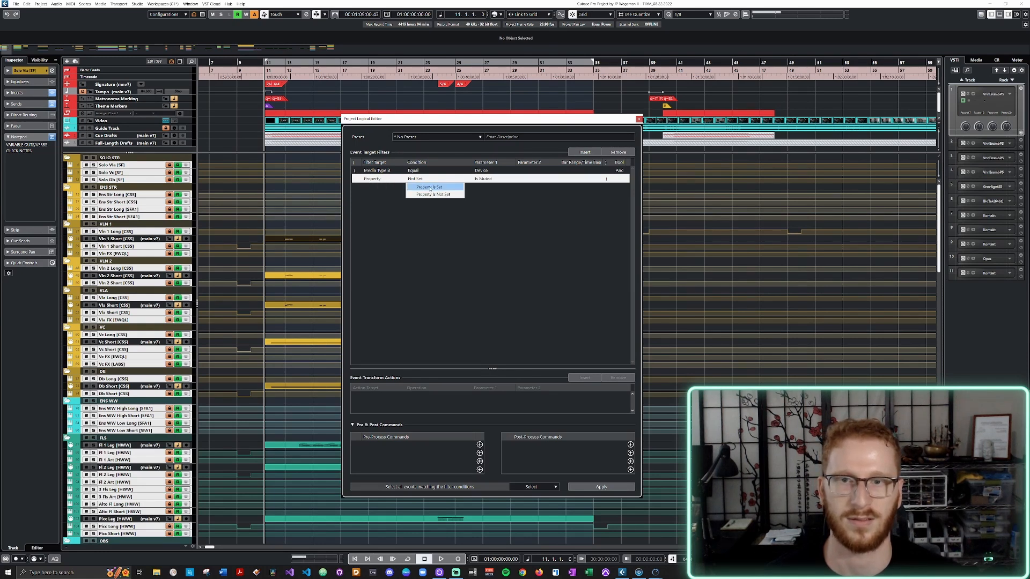
pyautogui.click(433, 194)
pyautogui.click(485, 179)
pyautogui.click(499, 204)
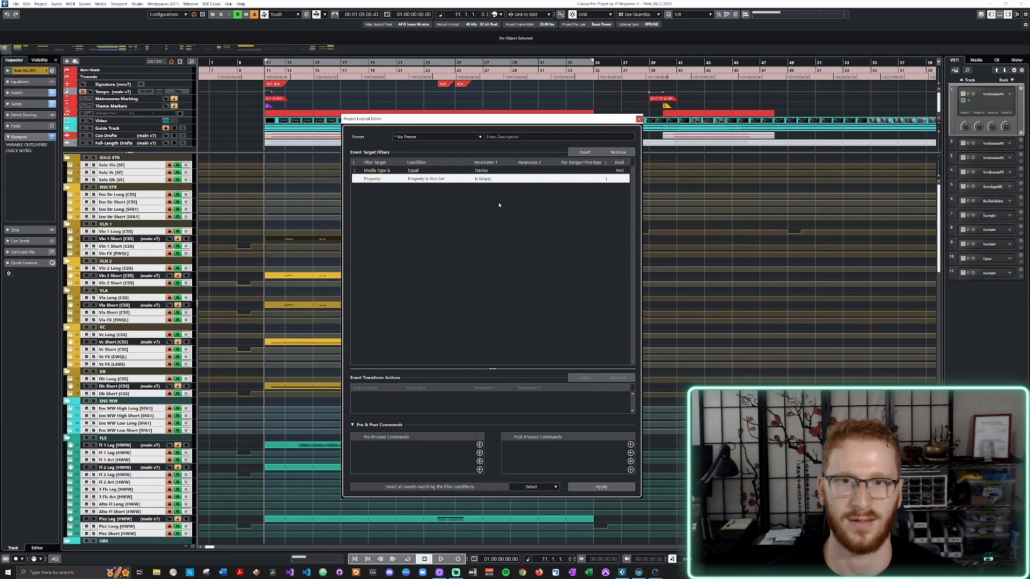
# Add a third target filter with Position Inside Cycle, deselect the tracks and apply the editor
pyautogui.click(584, 152)
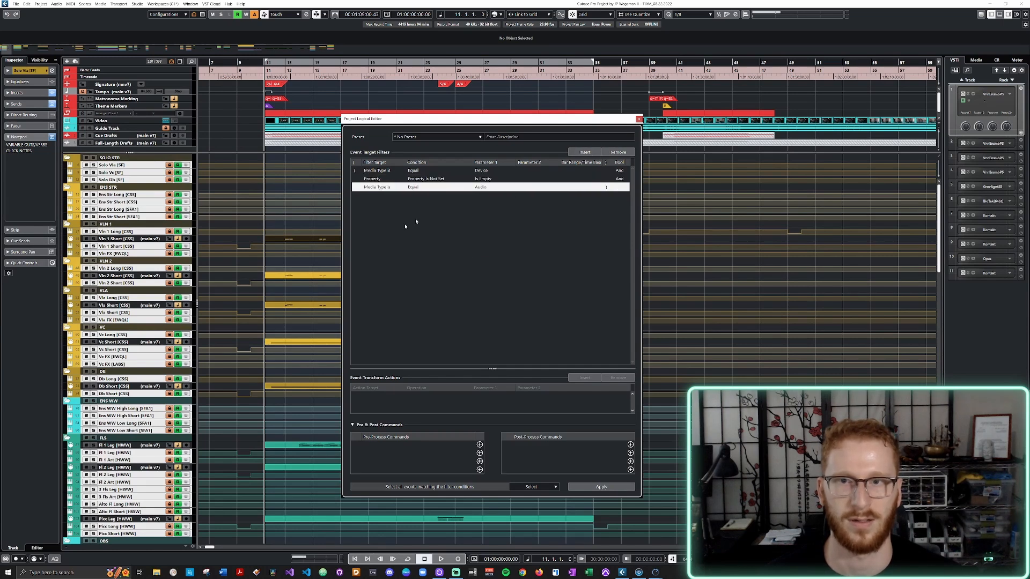
pyautogui.click(376, 186)
pyautogui.click(388, 217)
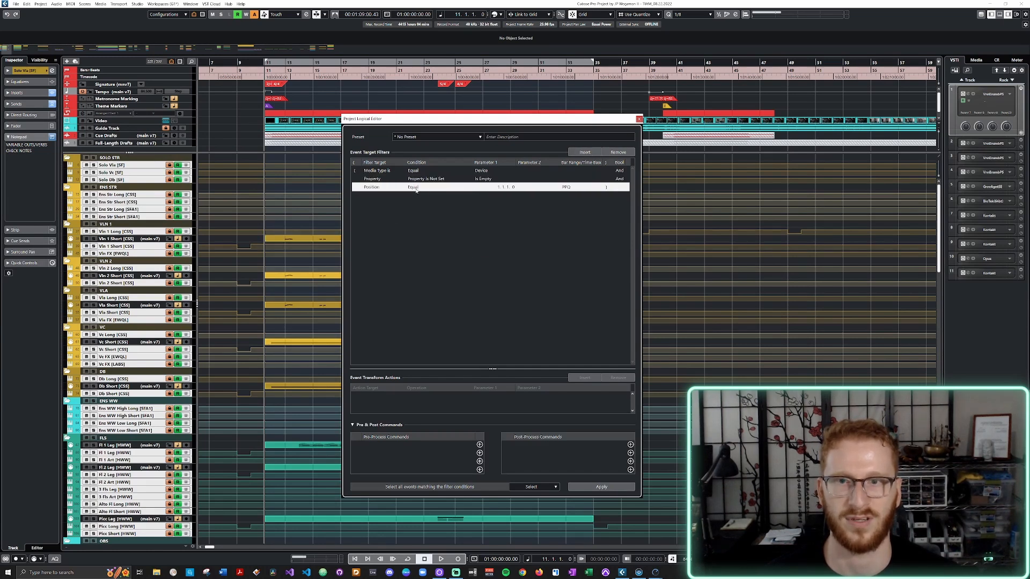
pyautogui.click(421, 187)
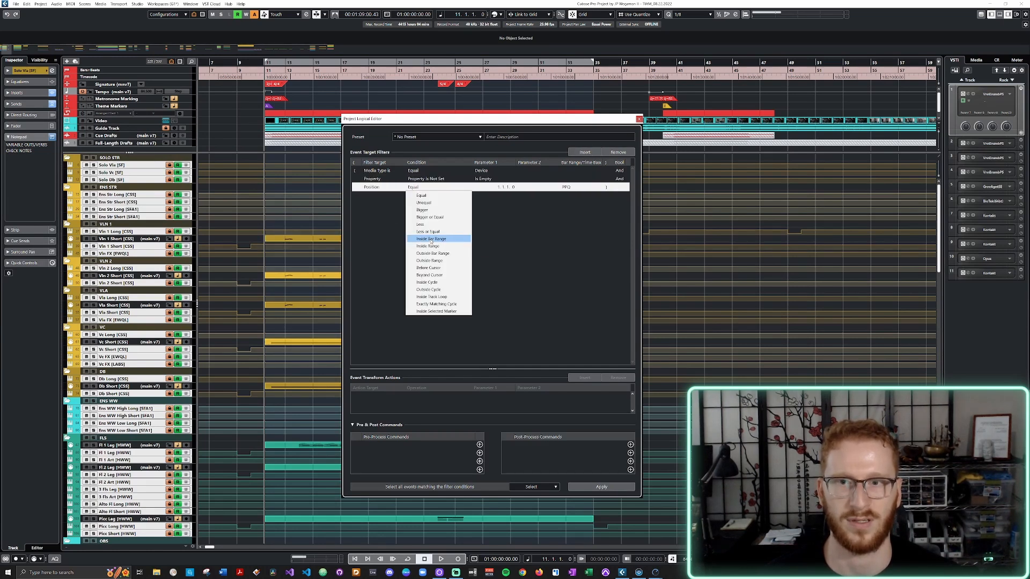
pyautogui.click(435, 282)
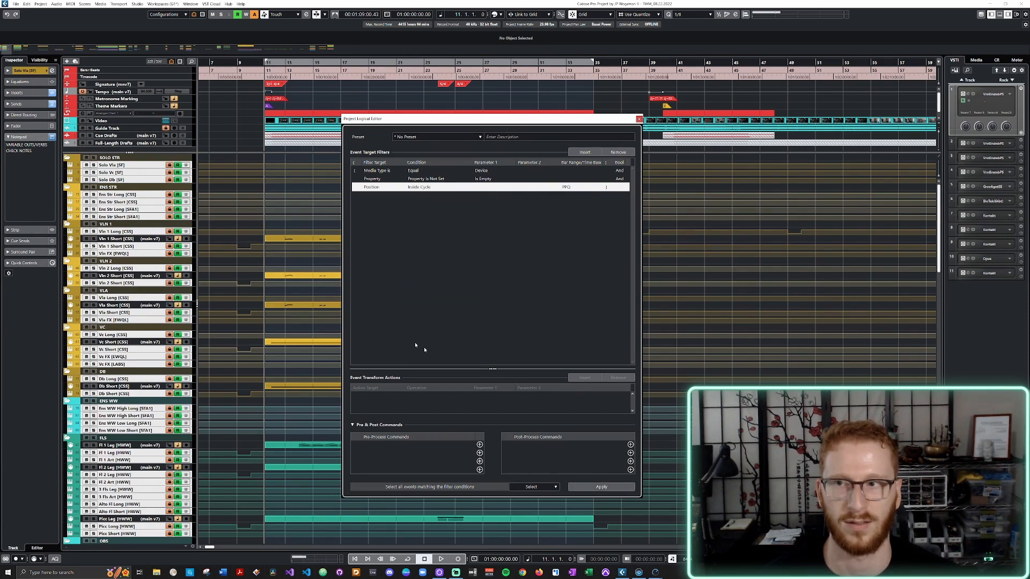
pyautogui.click(216, 229)
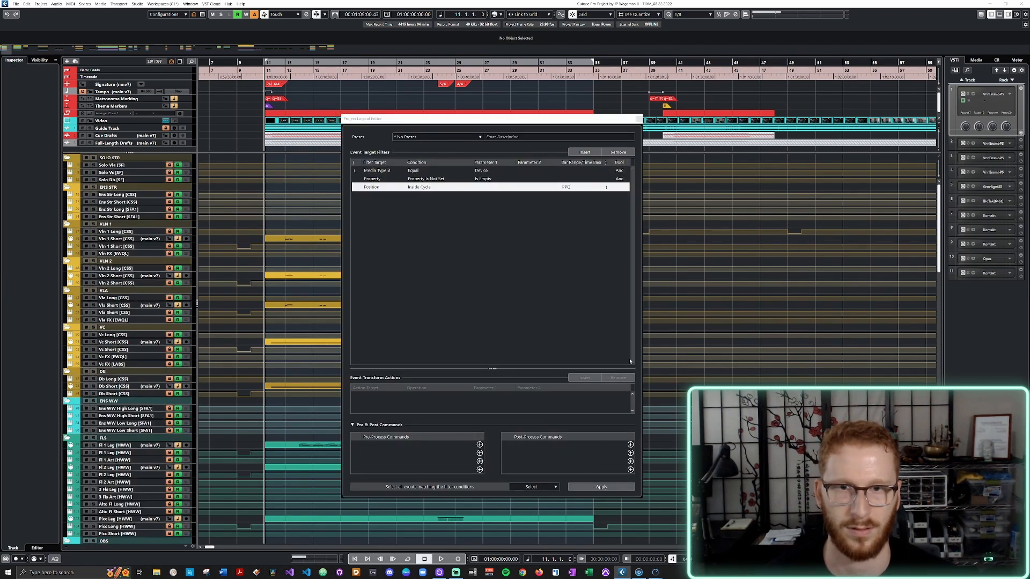
pyautogui.click(614, 490)
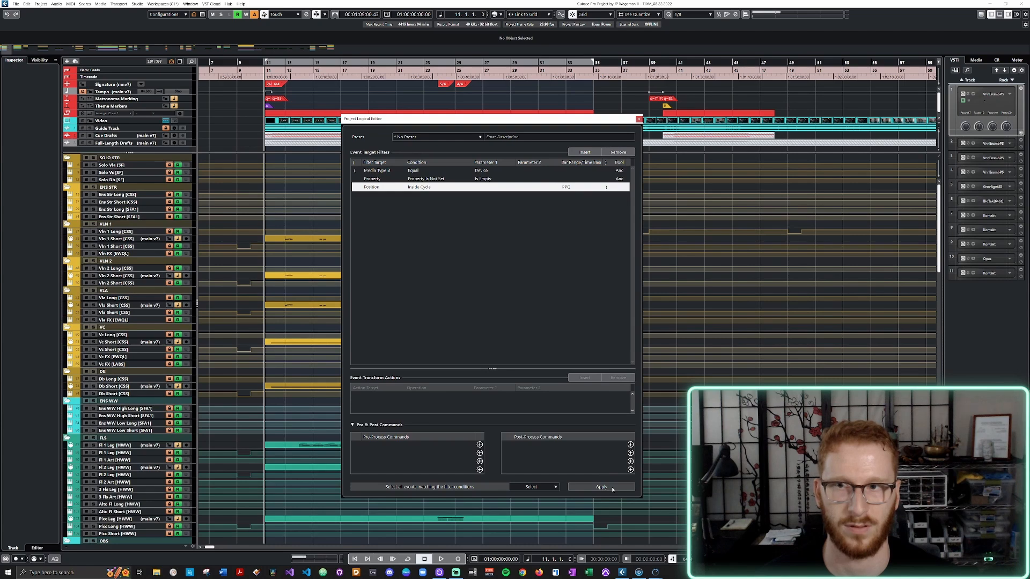
# Draw a test volume dip on Solo Vla [SF] from about bar 14 to bar 22, deselect the track and reapply the logical editor
pyautogui.moveTo(431, 118); pyautogui.dragTo(615, 126)
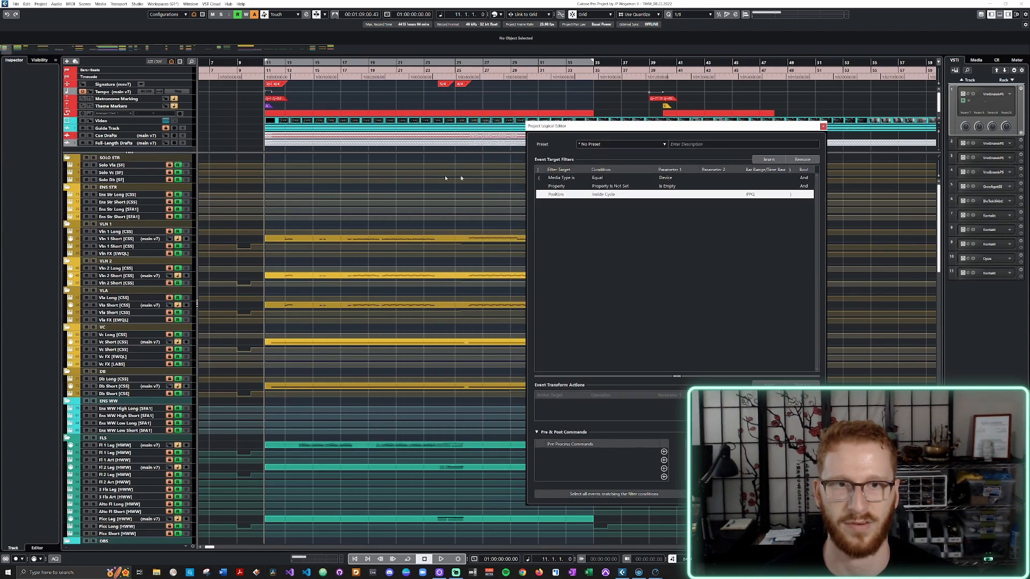
pyautogui.click(150, 168)
pyautogui.rightClick(354, 206)
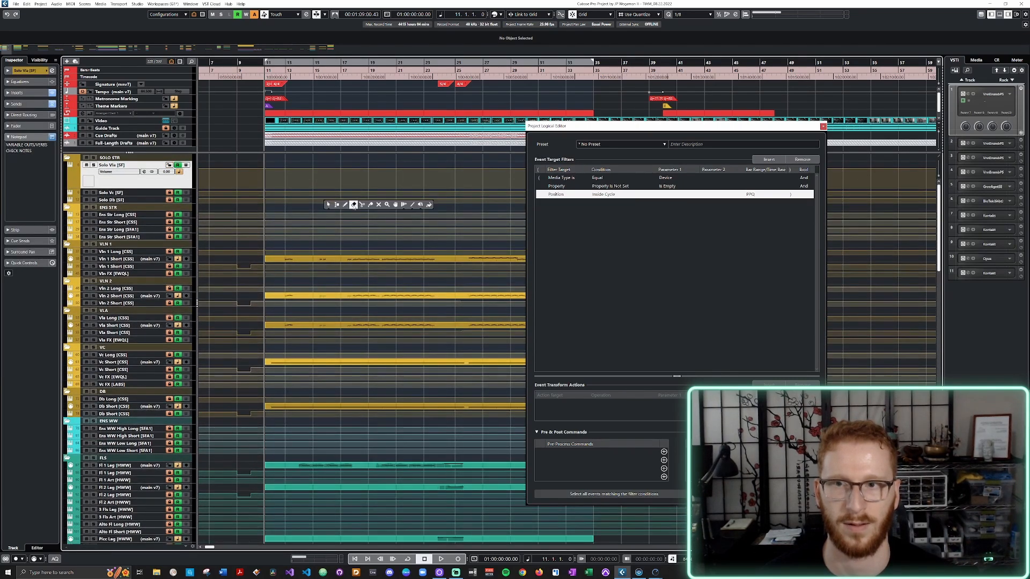
pyautogui.click(353, 205)
pyautogui.moveTo(302, 166); pyautogui.dragTo(415, 165)
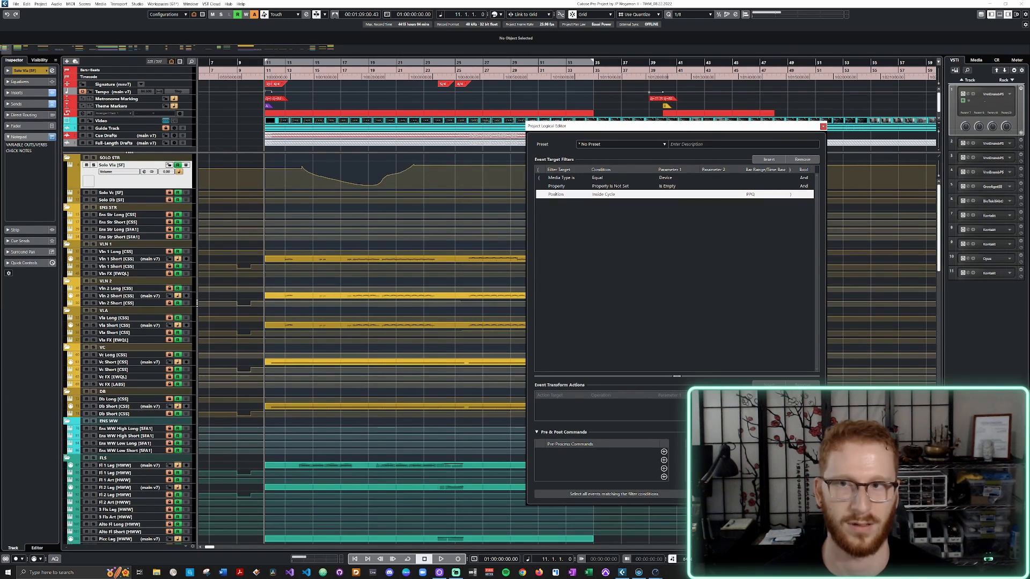
pyautogui.click(638, 525)
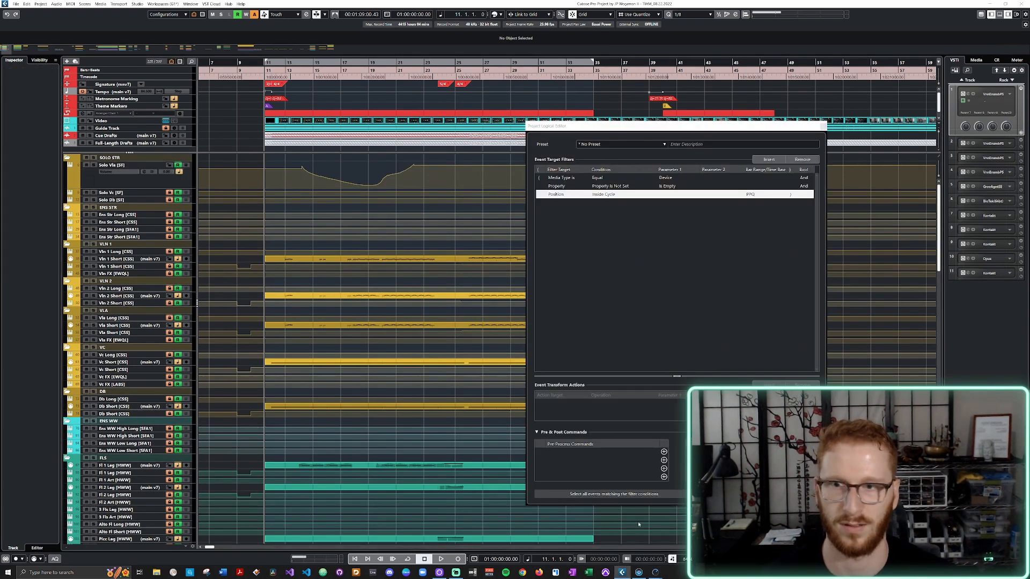
pyautogui.click(754, 494)
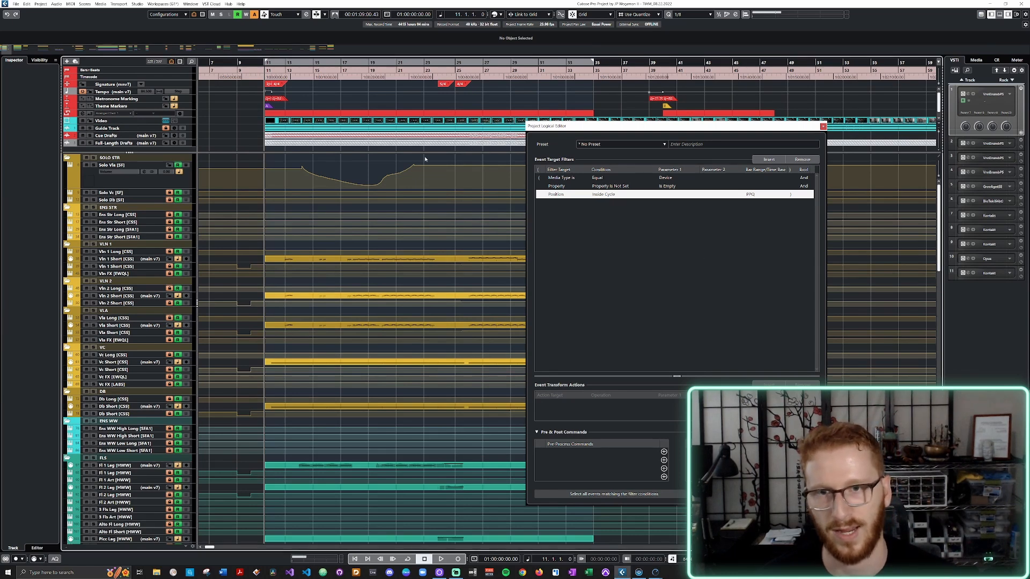
# Delete the test volume points from Solo Vla [SF] and place the project cursor at bar 9
pyautogui.moveTo(424, 159); pyautogui.dragTo(296, 187)
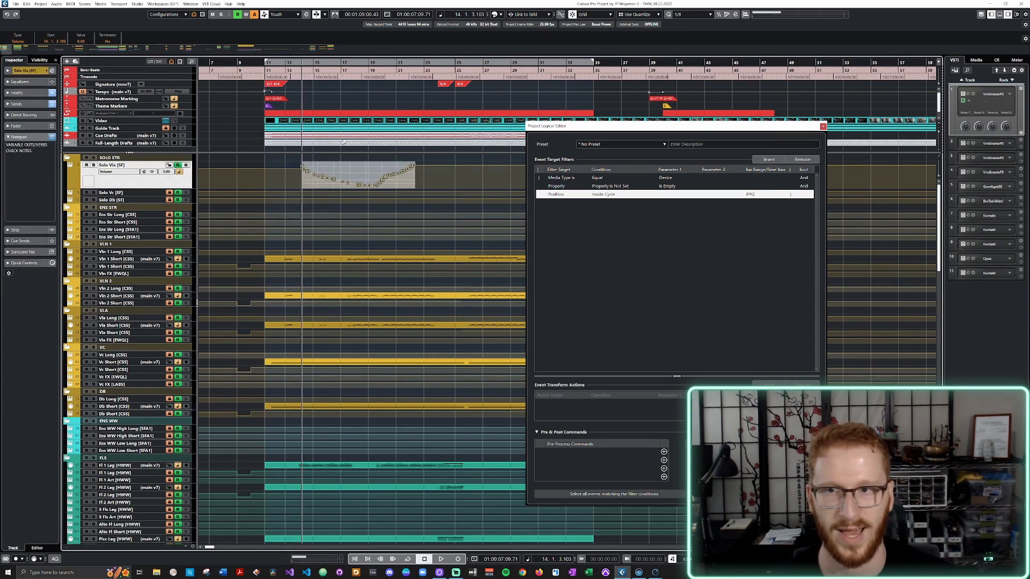
pyautogui.click(238, 249)
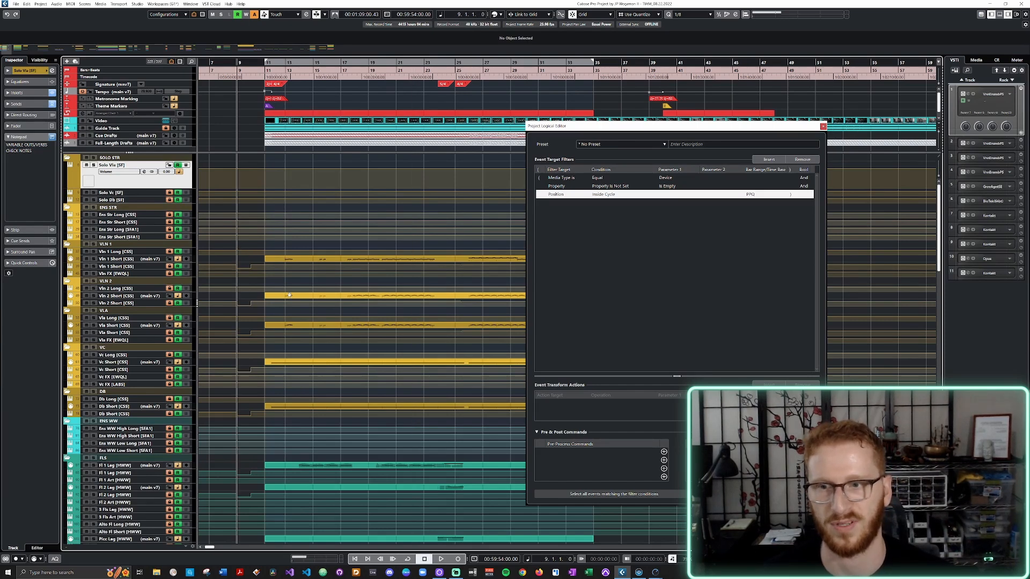
# Review the volume automation ahead of the cue, set the left locator to bar 11 and shrink the Solo Vla [SF] track to one row
pyautogui.scroll(-3, 262, 364)
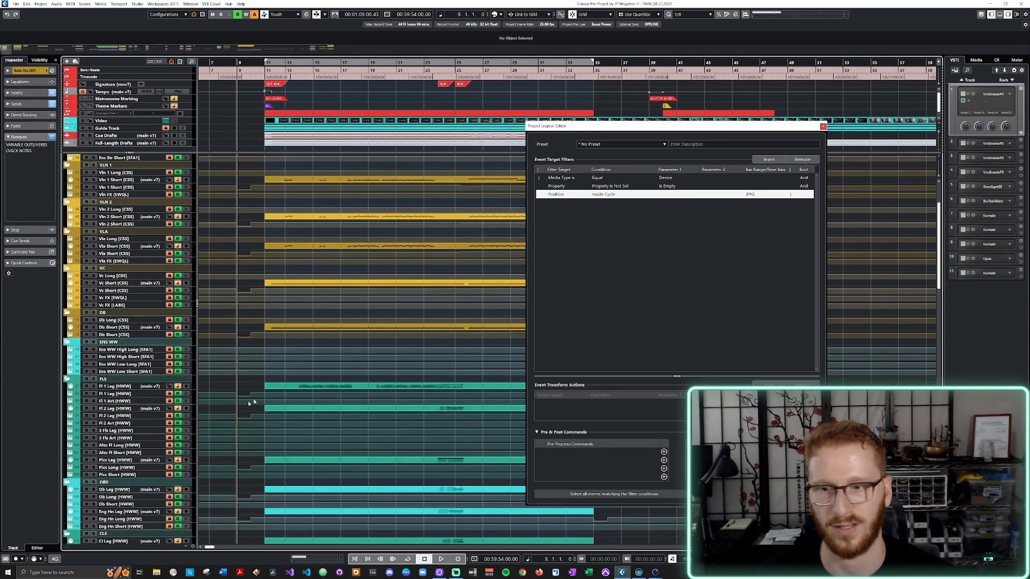
pyautogui.scroll(-8, 244, 402)
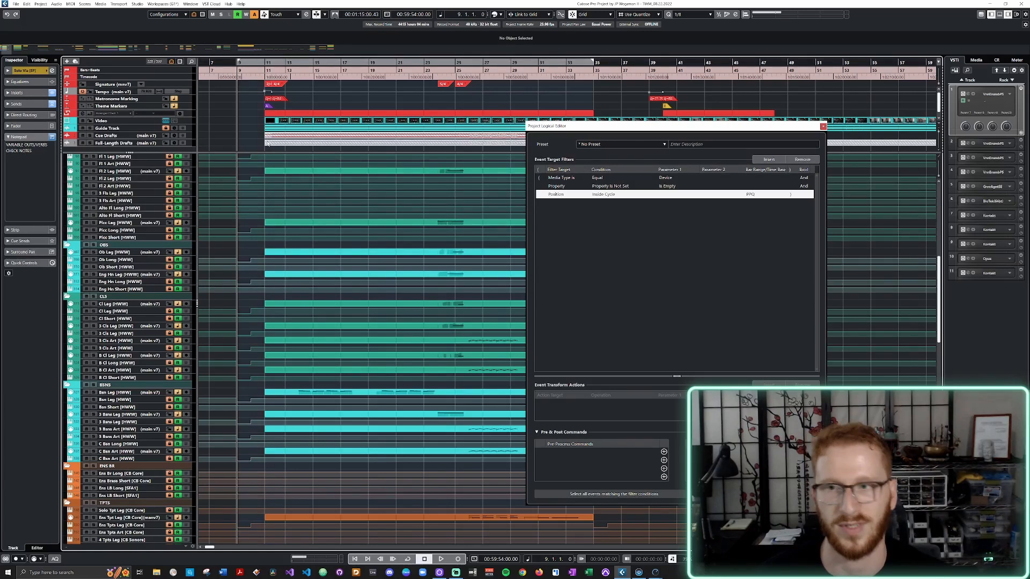
pyautogui.keyDown('ctrl'); pyautogui.click(265, 62); pyautogui.keyUp('ctrl')
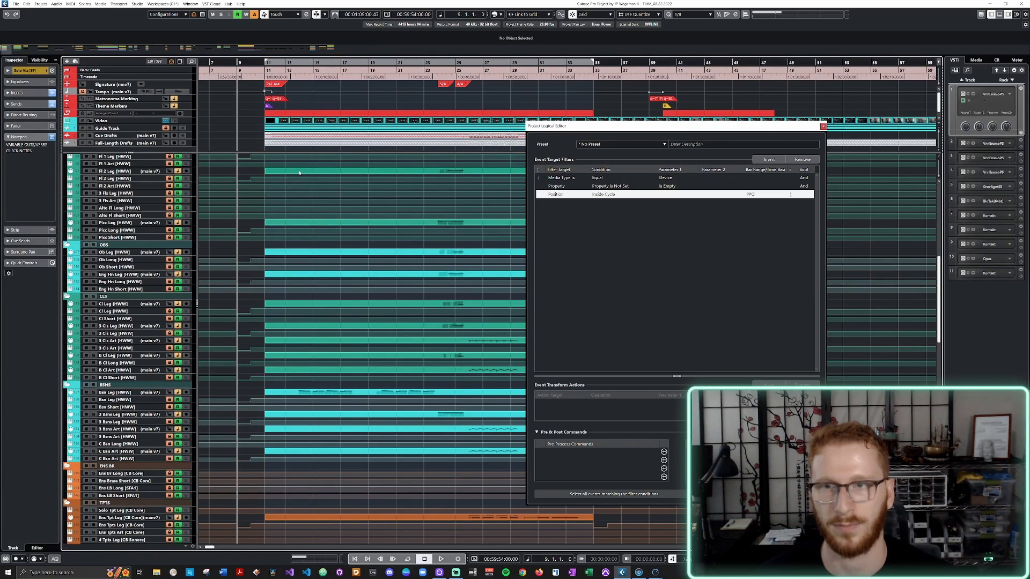
pyautogui.scroll(10, 295, 263)
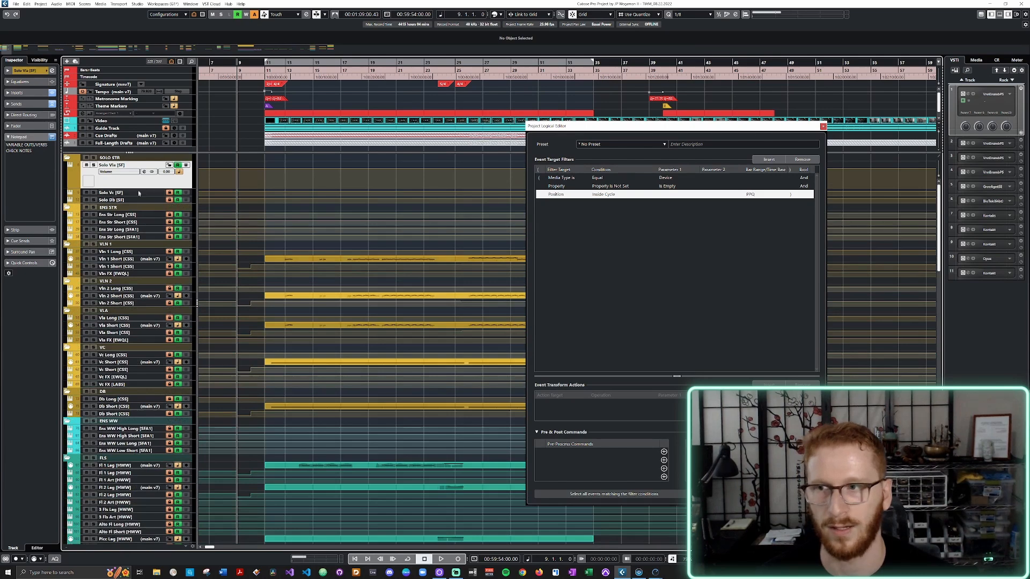
pyautogui.moveTo(145, 188); pyautogui.dragTo(145, 169)
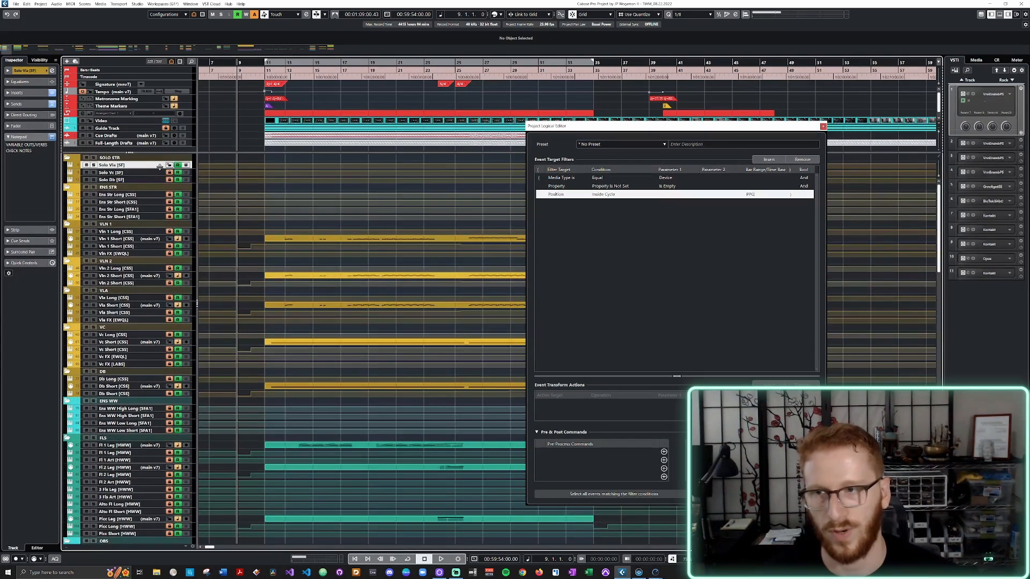
# Load the TIAM - 1m01 preset from the Cue Device Visibility Settings user presets and reposition the Project Logical Editor over the arrangement
pyautogui.moveTo(581, 129); pyautogui.dragTo(501, 115)
pyautogui.click(520, 128)
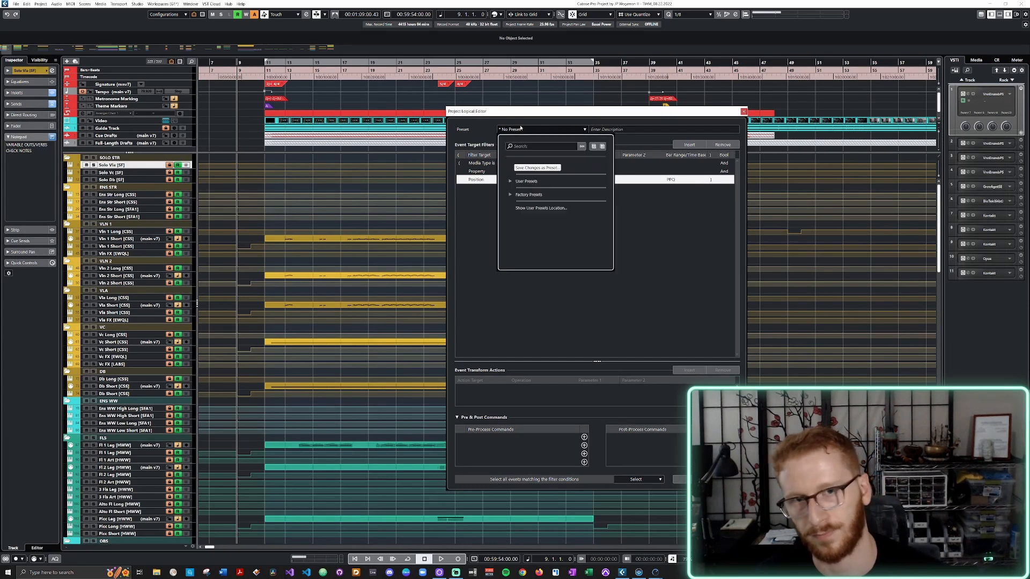
pyautogui.click(511, 182)
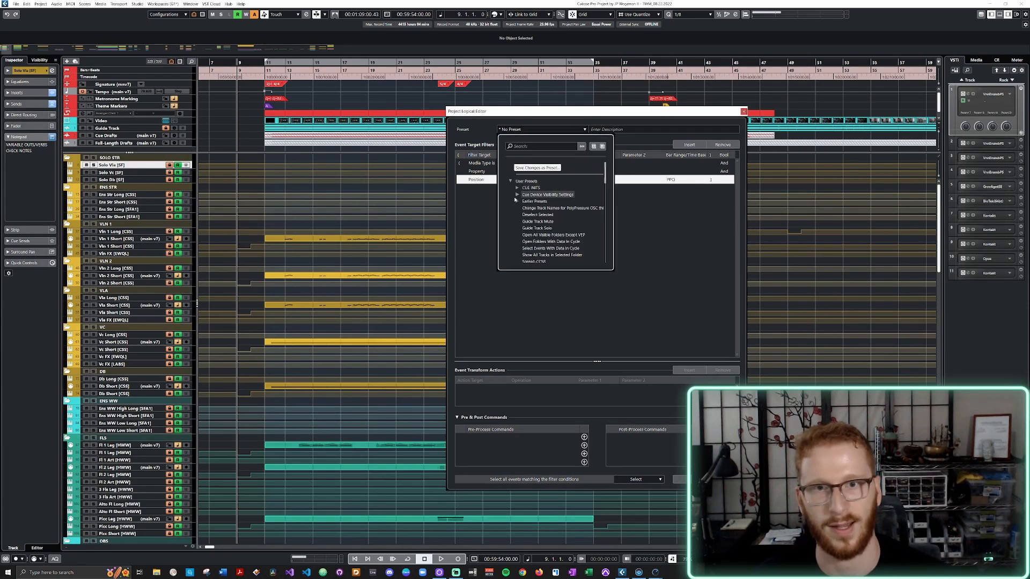
pyautogui.click(517, 196)
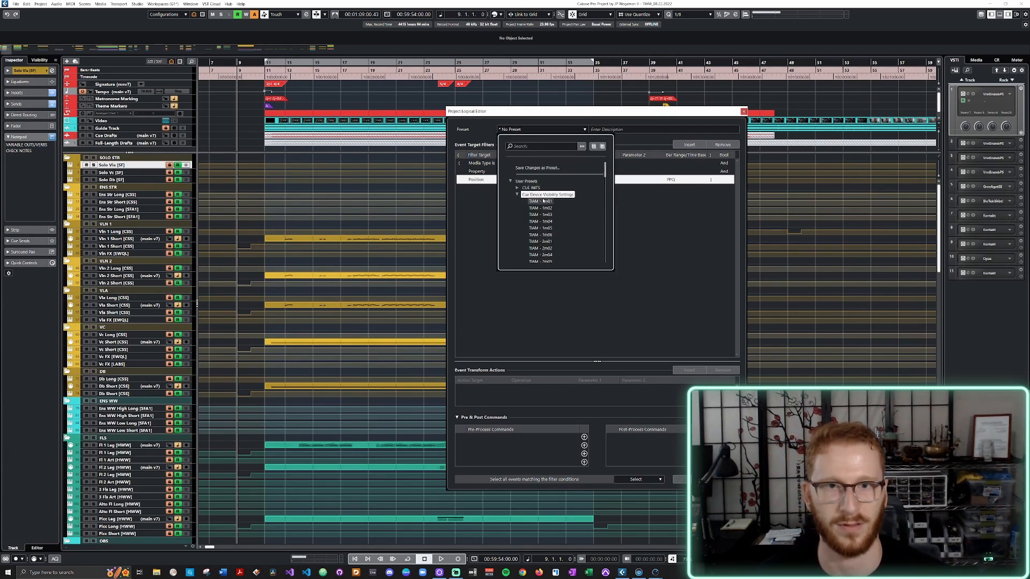
pyautogui.click(538, 202)
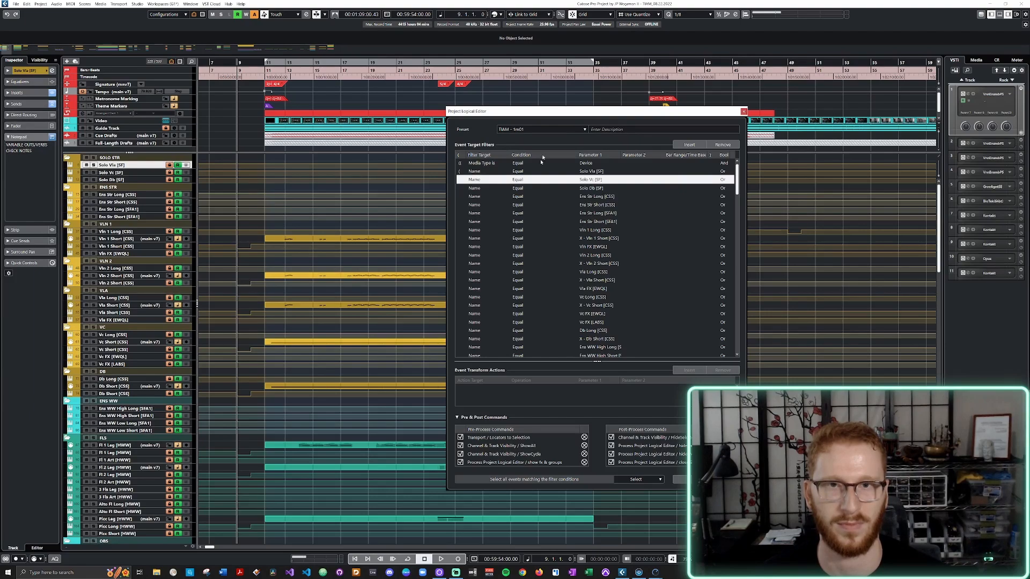
pyautogui.moveTo(550, 113); pyautogui.dragTo(524, 90)
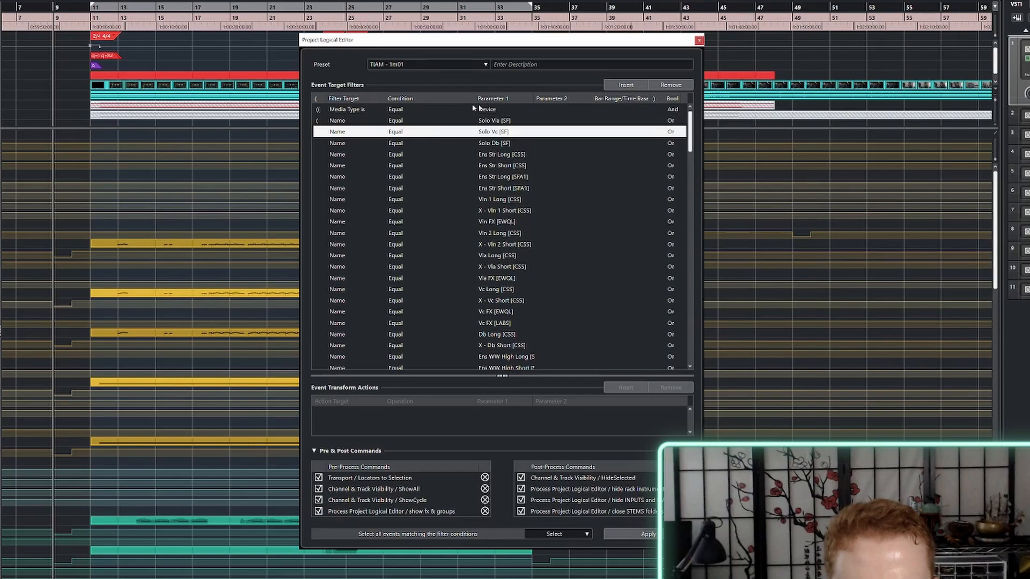
# Review the preset's device name filters from Solo Vla [SF] onwards and widen the Parameter 1 column to fit the full track names
pyautogui.click(364, 123)
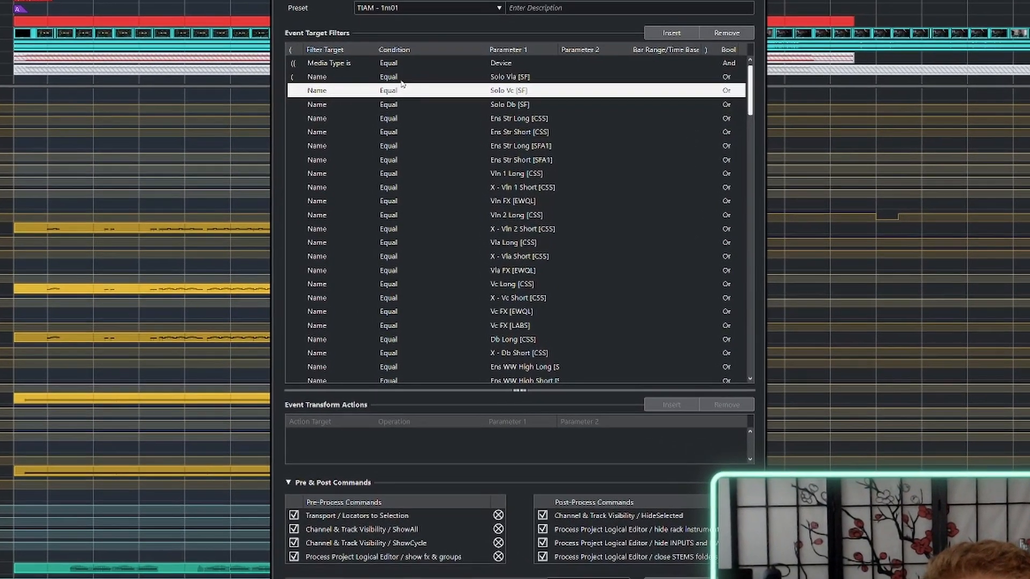
pyautogui.click(396, 88)
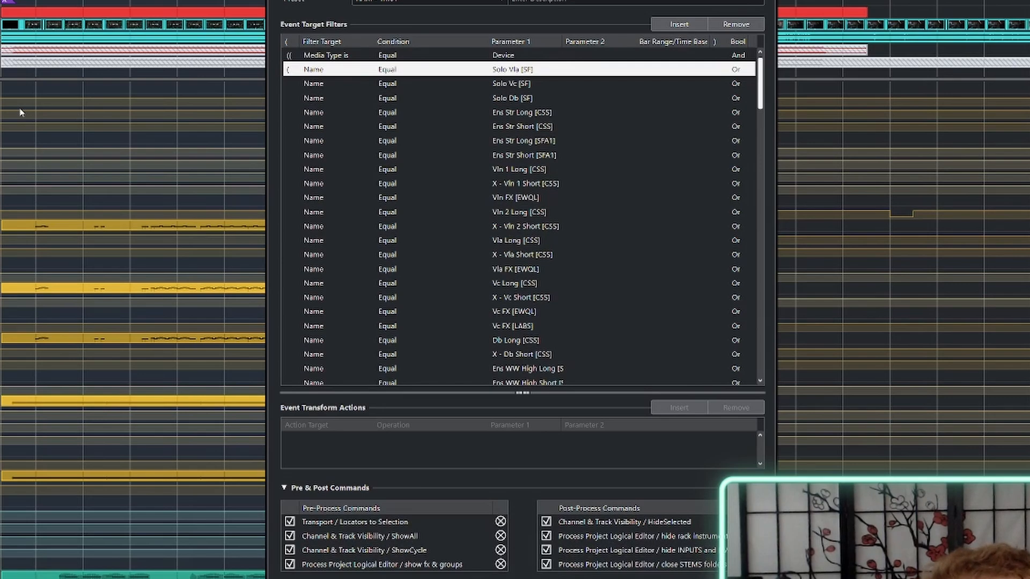
pyautogui.scroll(-6, 21, 112)
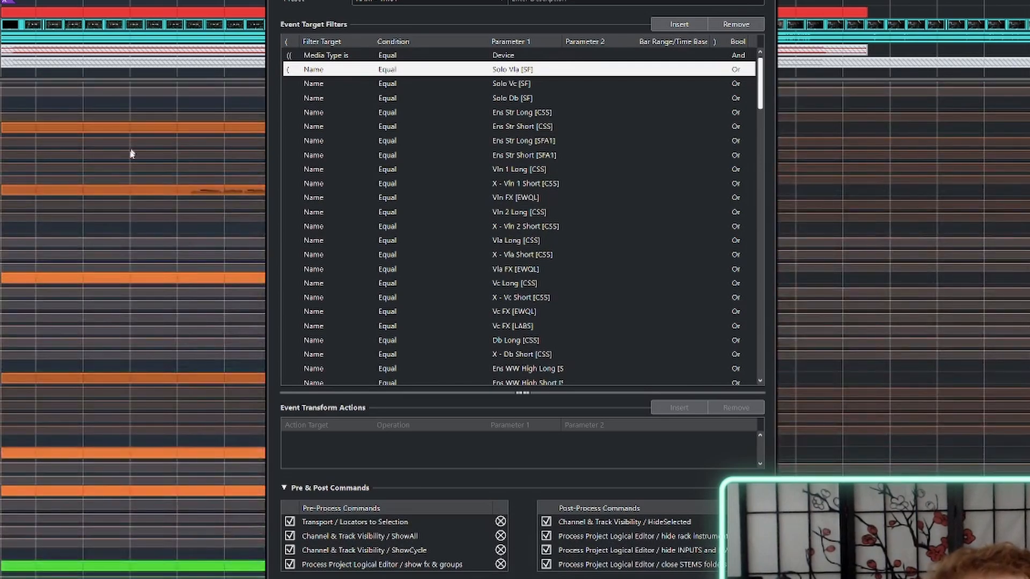
pyautogui.scroll(-20, 436, 142)
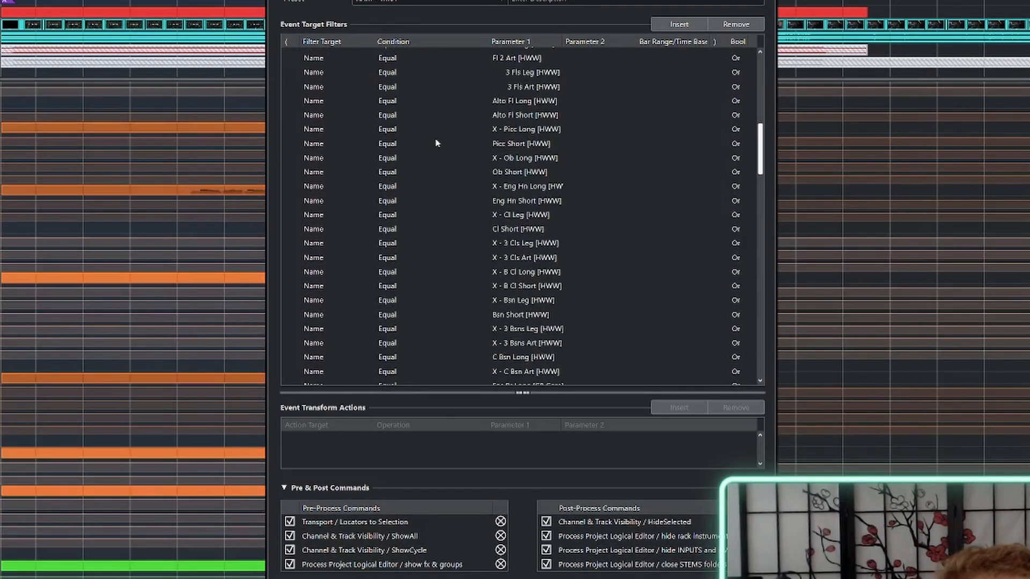
pyautogui.scroll(-15, 436, 142)
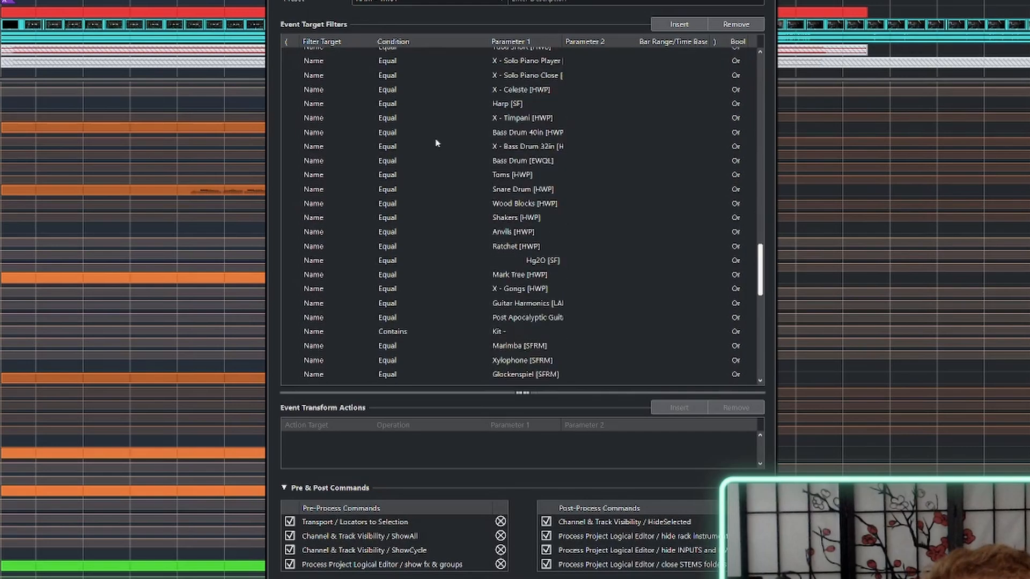
pyautogui.scroll(-6, 436, 142)
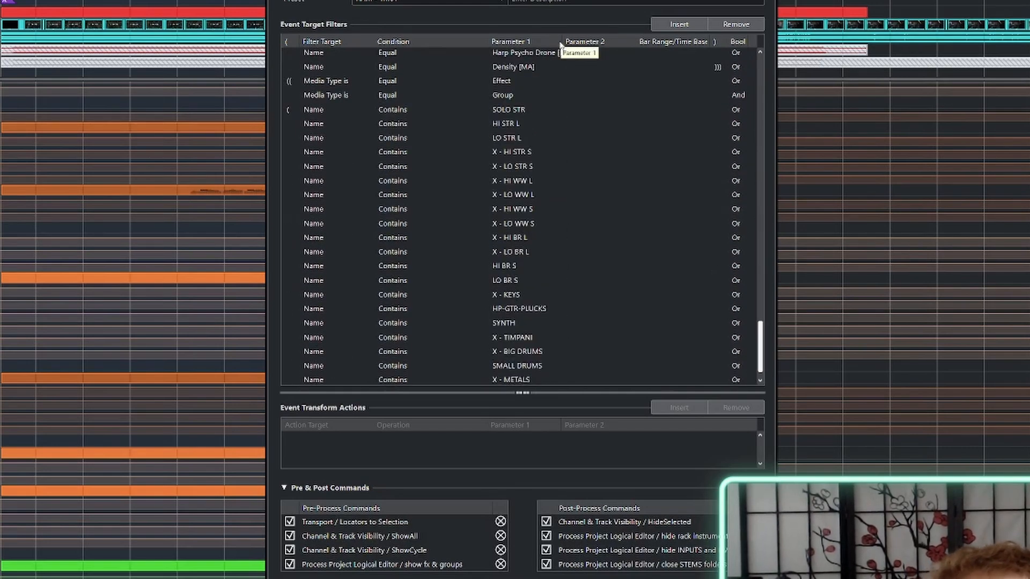
pyautogui.moveTo(561, 45); pyautogui.dragTo(613, 45)
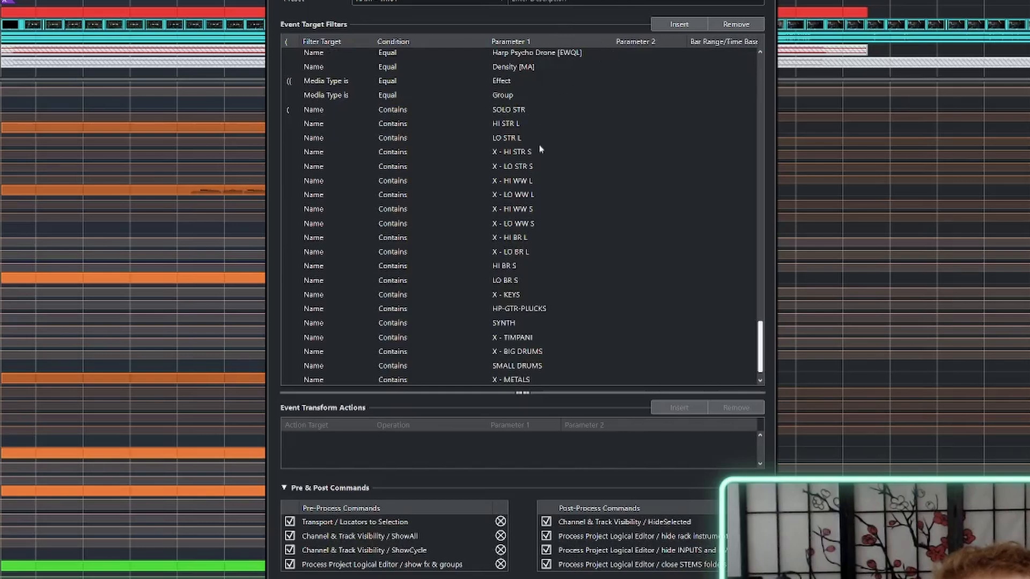
# Examine the preset's Effect and Group name filters, go back through the instrument names to the first entry, and apply the preset
pyautogui.scroll(-1, 540, 149)
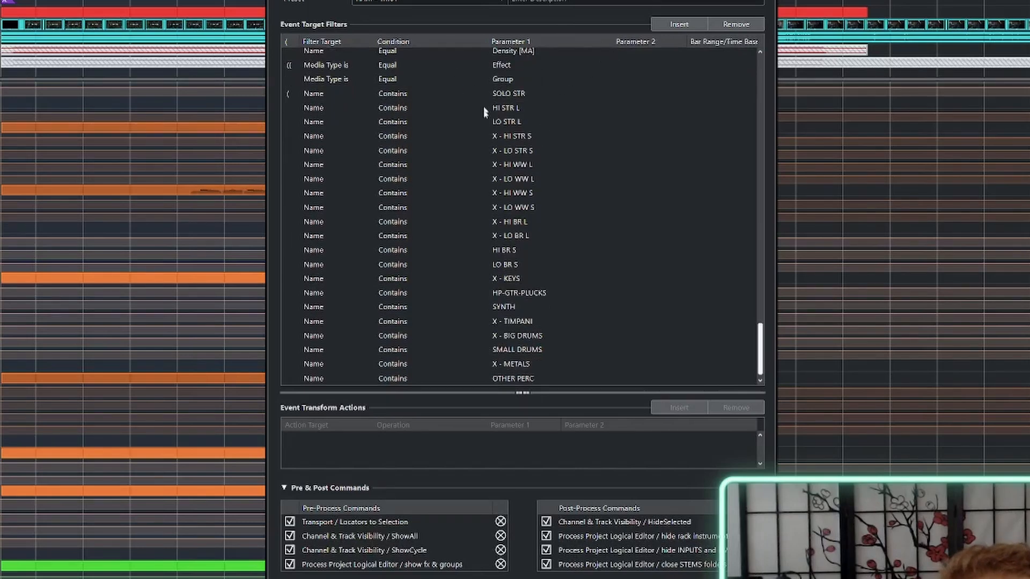
pyautogui.scroll(-10, 65, 372)
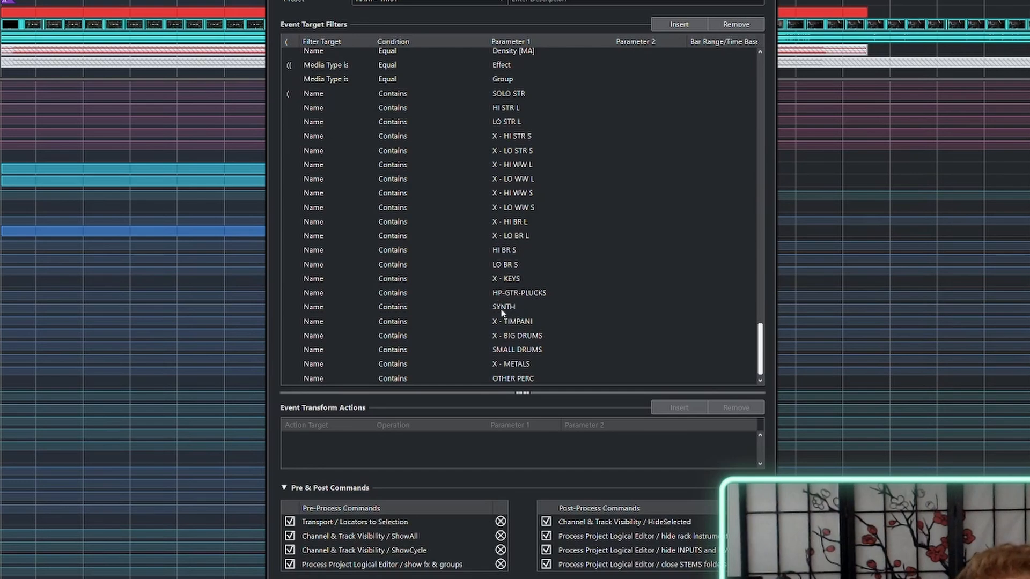
pyautogui.scroll(7, 503, 312)
pyautogui.scroll(3, 503, 312)
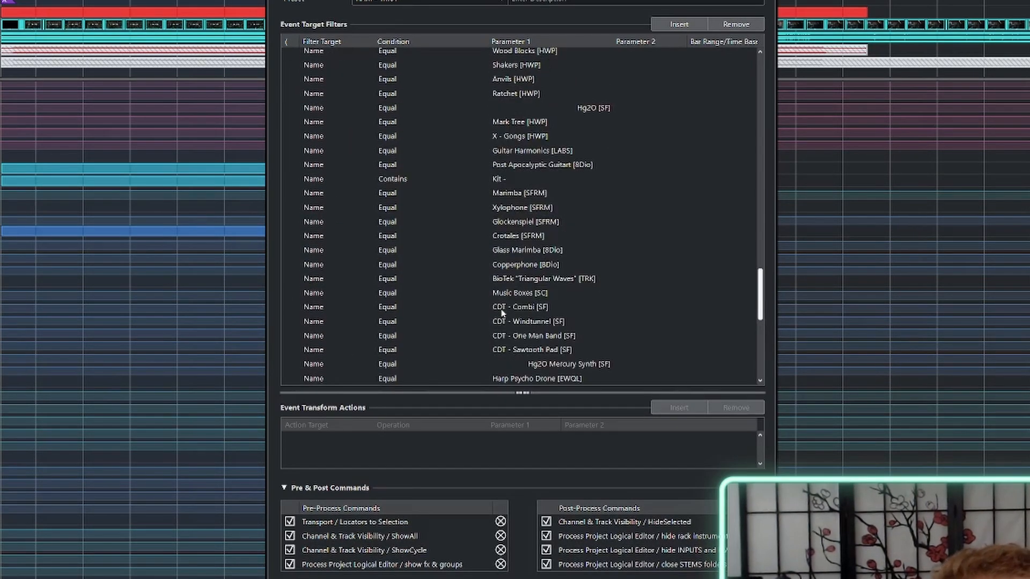
pyautogui.scroll(15, 503, 312)
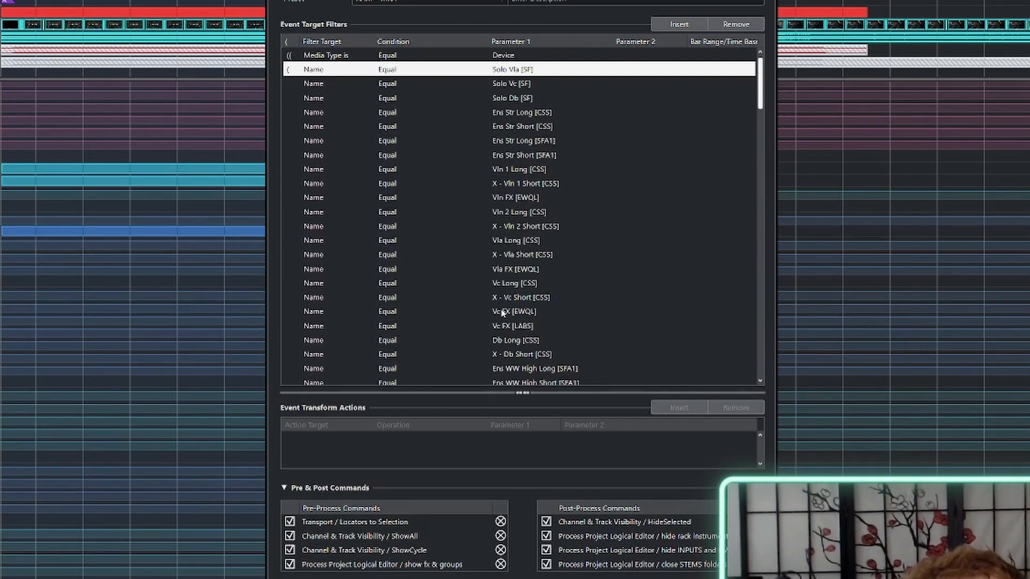
pyautogui.scroll(-15, 502, 312)
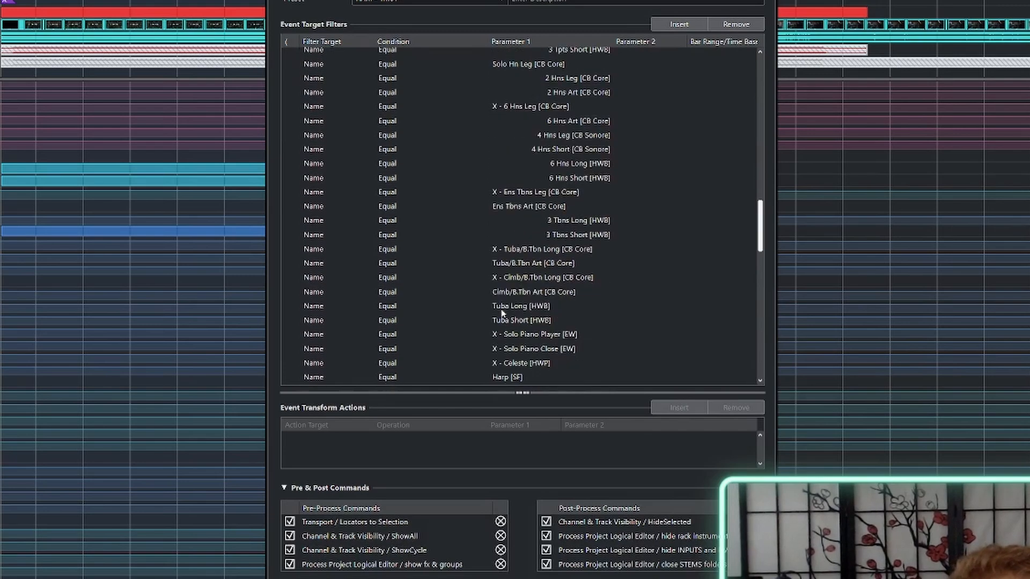
pyautogui.scroll(-10, 502, 313)
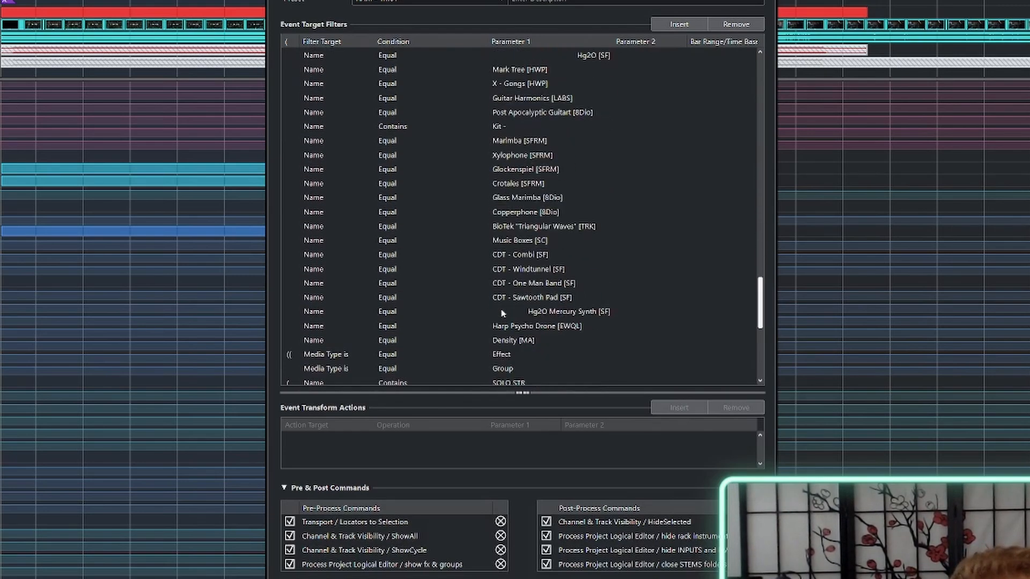
pyautogui.scroll(20, 503, 312)
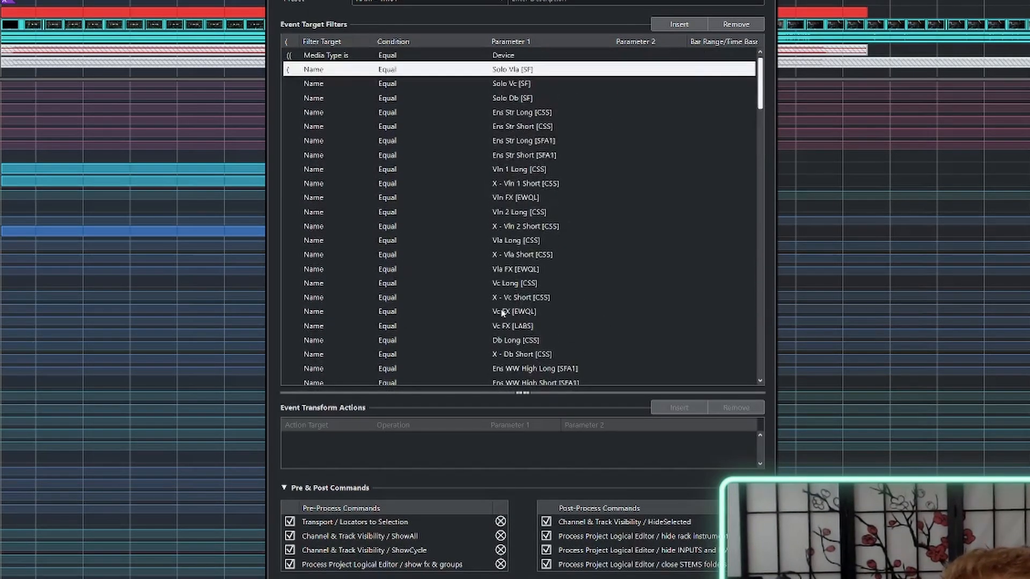
pyautogui.scroll(5, 102, 327)
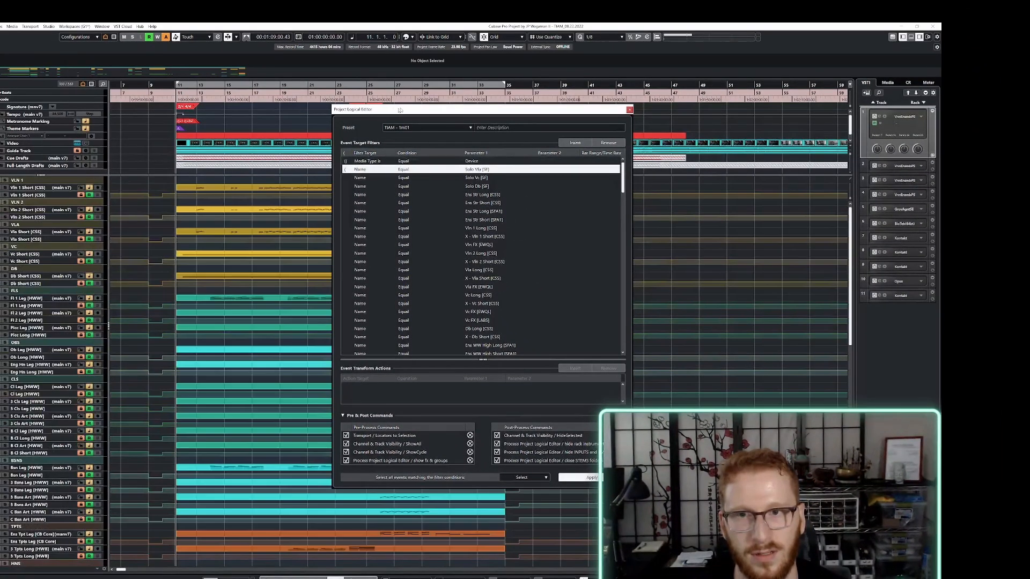
# Move the editor aside and compare the cue's visible instrument, FX and output tracks with the preset's name filters
pyautogui.moveTo(392, 111); pyautogui.dragTo(616, 115)
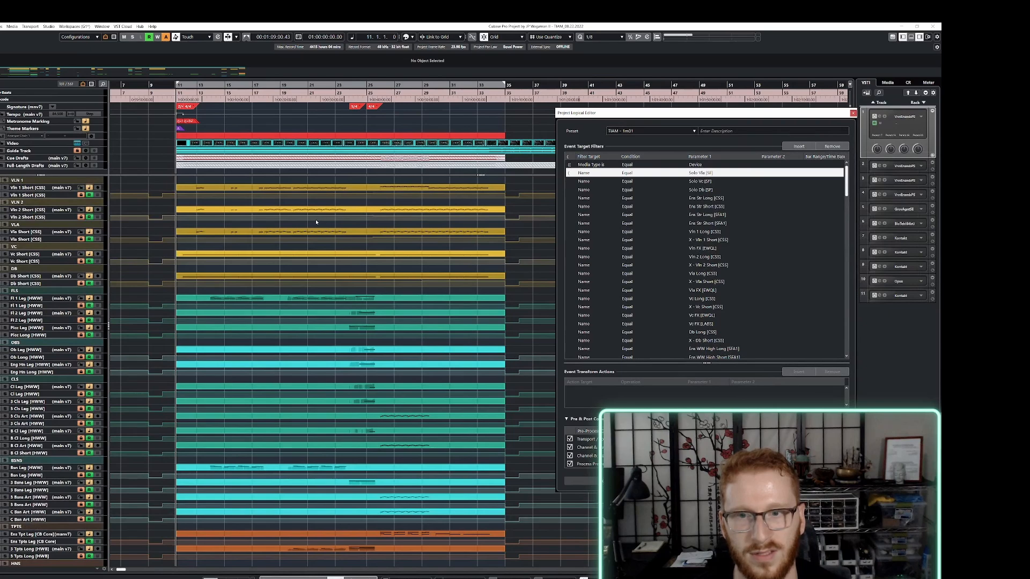
pyautogui.scroll(-3, 306, 224)
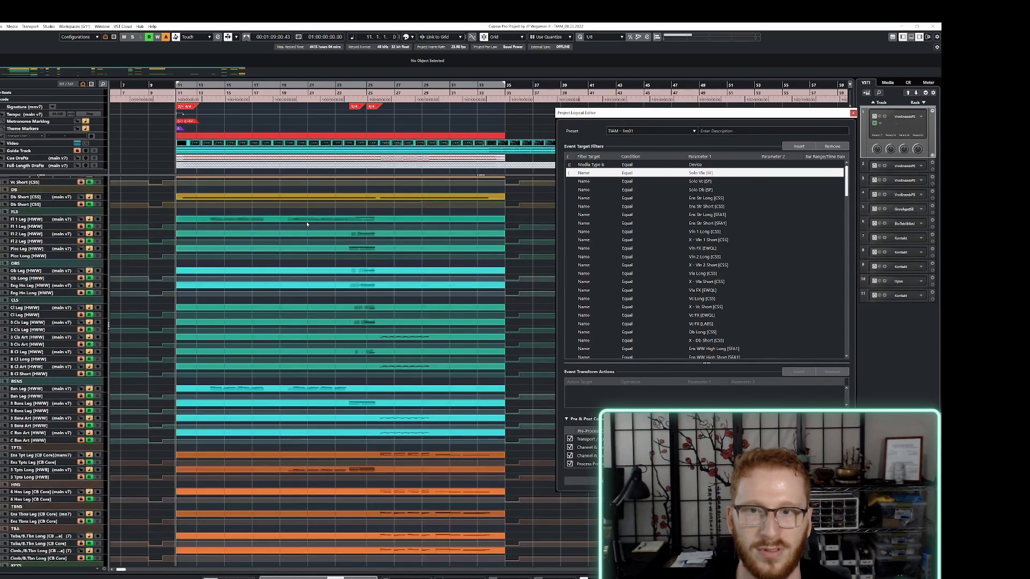
pyautogui.scroll(-12, 306, 224)
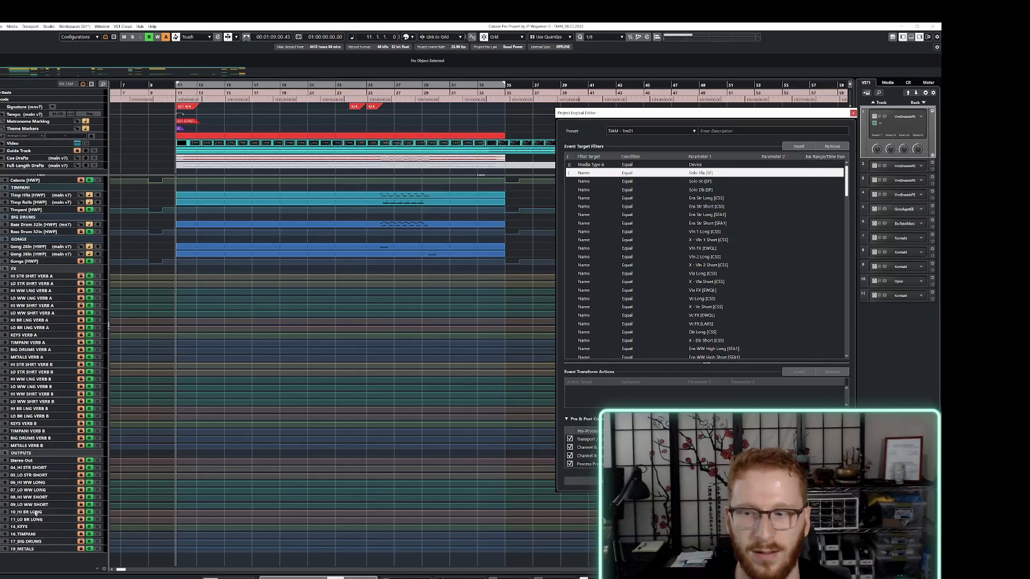
pyautogui.scroll(15, 309, 417)
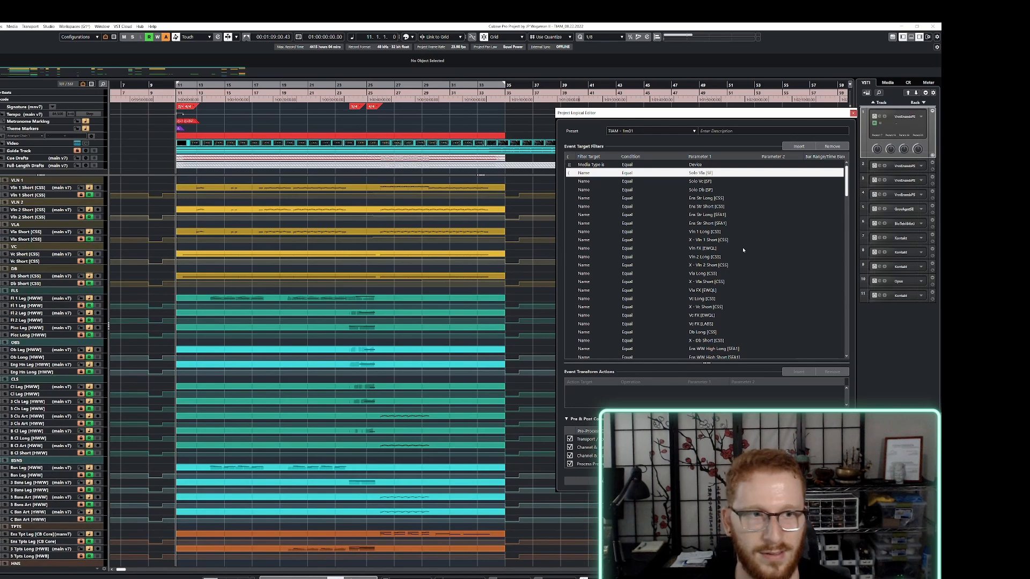
pyautogui.scroll(-6, 744, 250)
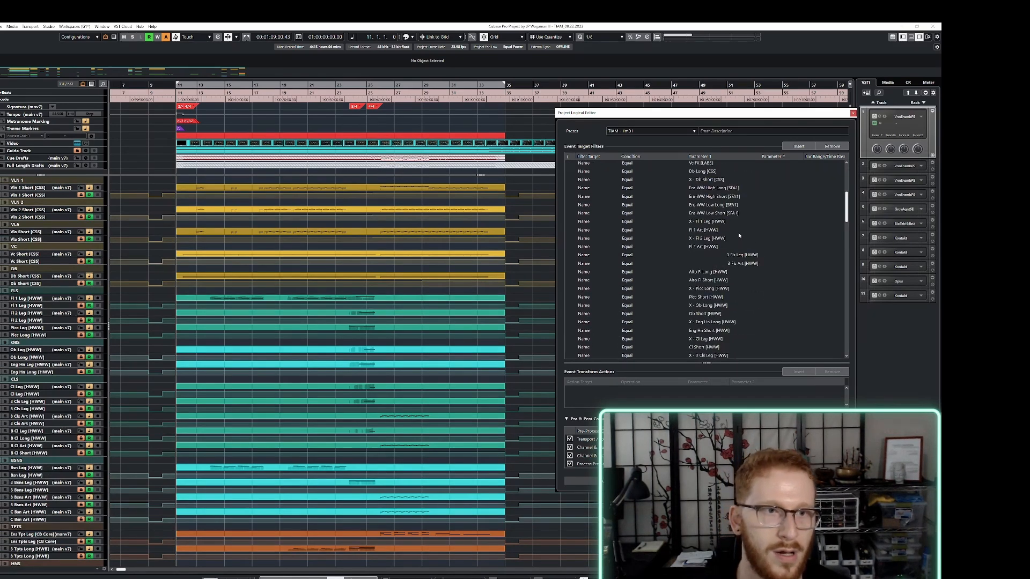
pyautogui.scroll(-15, 739, 235)
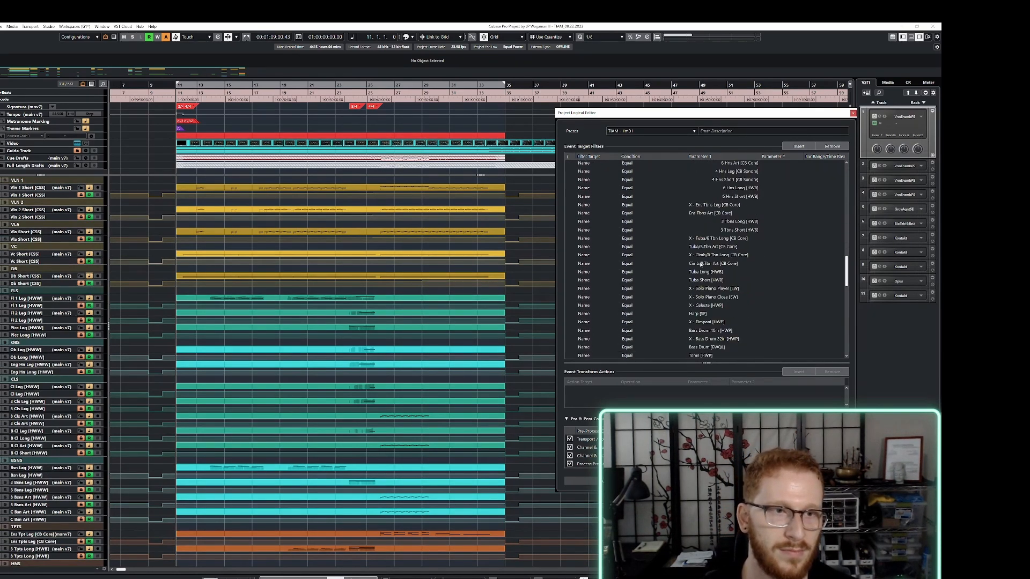
pyautogui.scroll(-6, 183, 278)
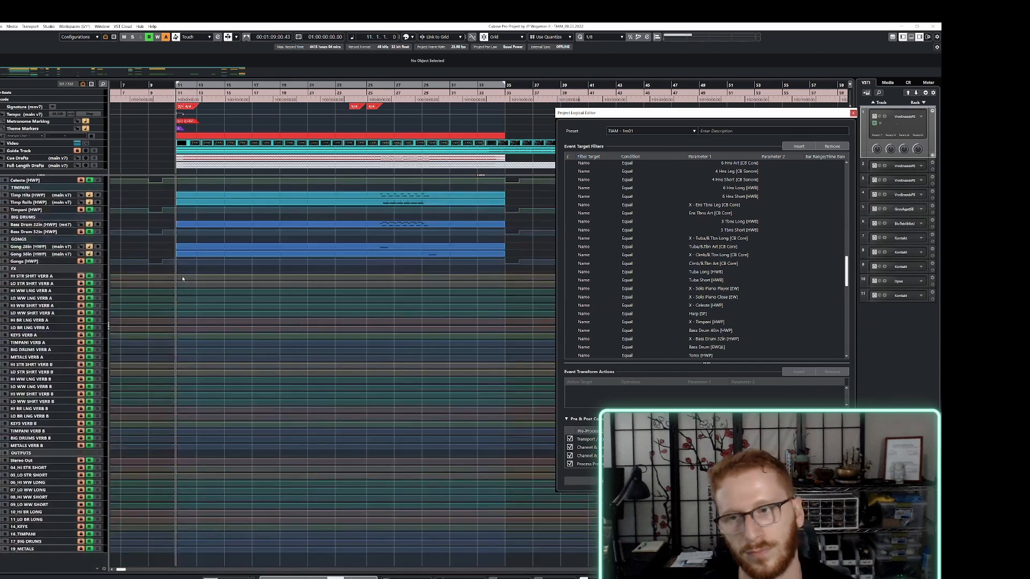
pyautogui.scroll(-8, 186, 280)
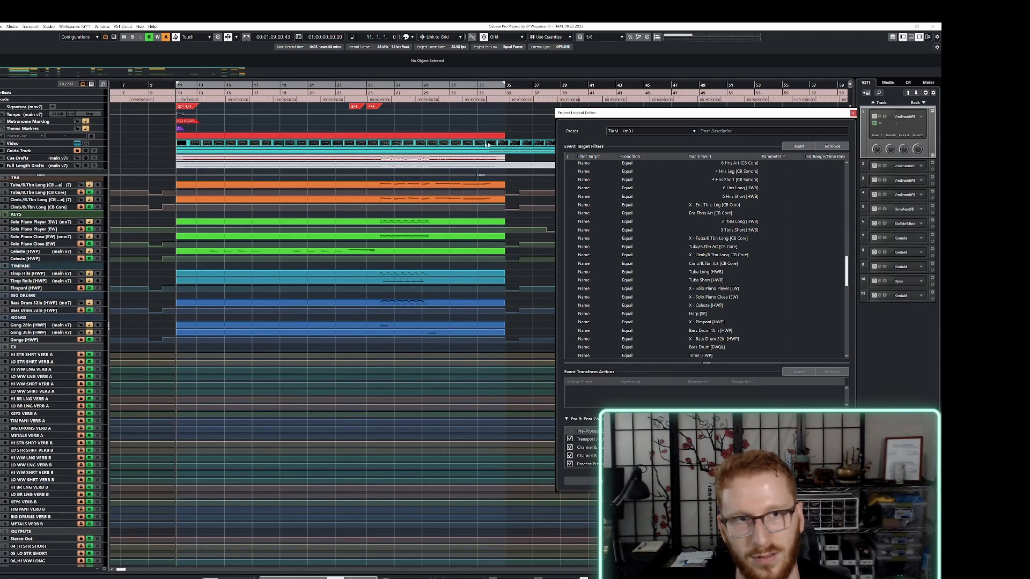
# Reposition the editor, check the FX and output tracks against the preset's group name filters, and place the project cursor at bar 13
pyautogui.moveTo(569, 114); pyautogui.dragTo(471, 89)
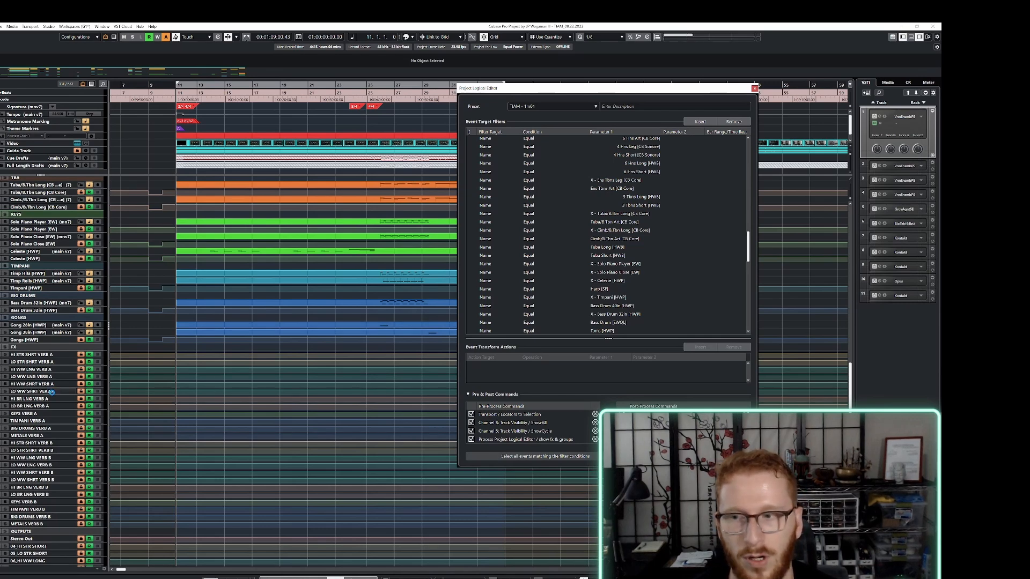
pyautogui.scroll(-3, 306, 407)
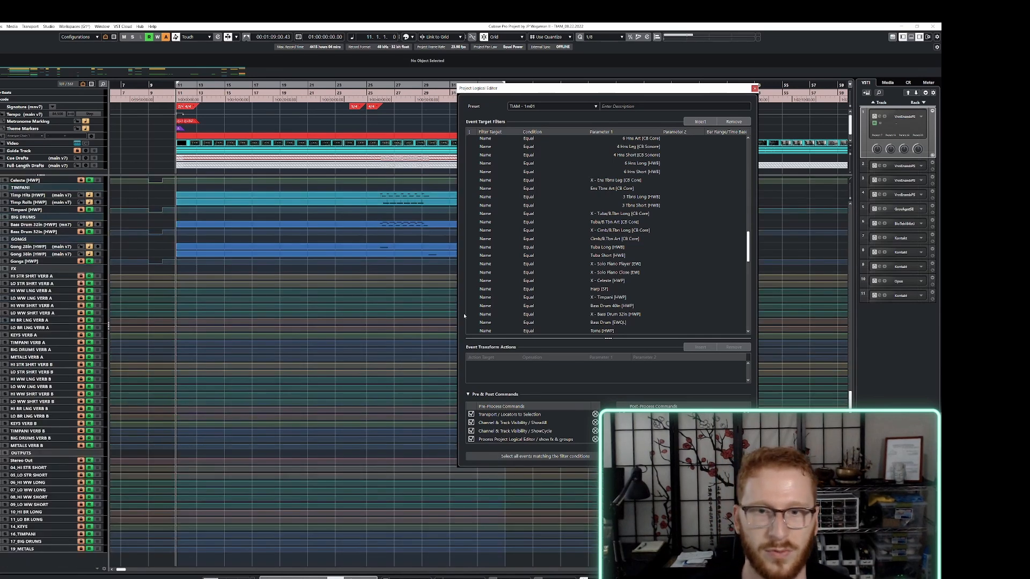
pyautogui.scroll(10, 415, 235)
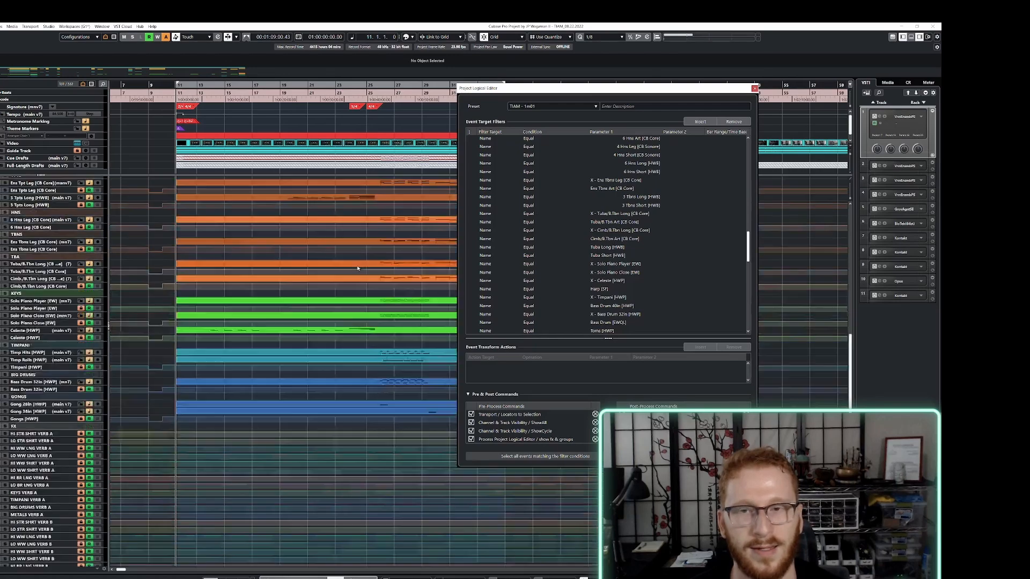
pyautogui.scroll(-7, 591, 173)
pyautogui.scroll(-5, 591, 173)
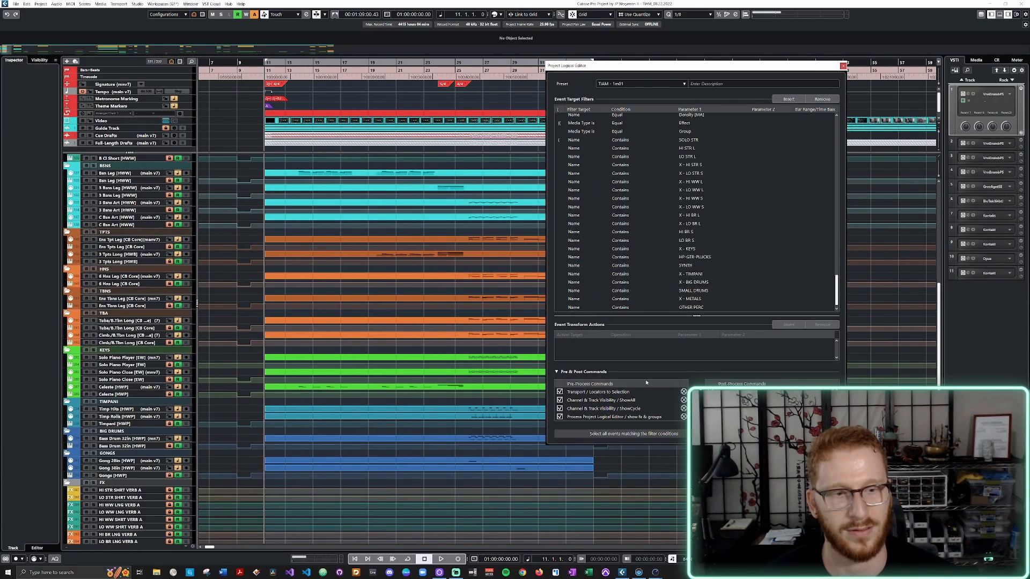
pyautogui.scroll(-5, 346, 391)
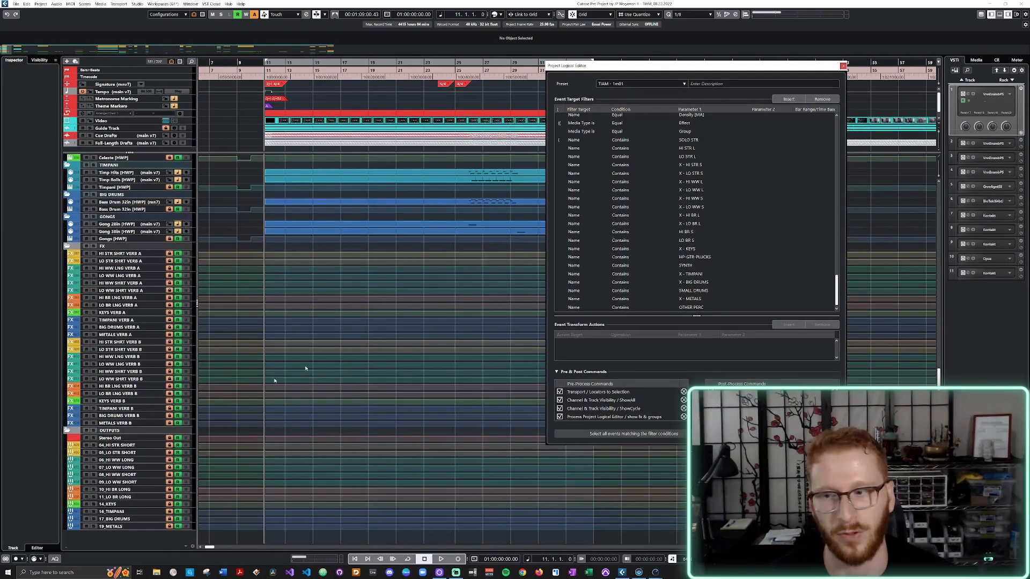
pyautogui.scroll(3, 499, 253)
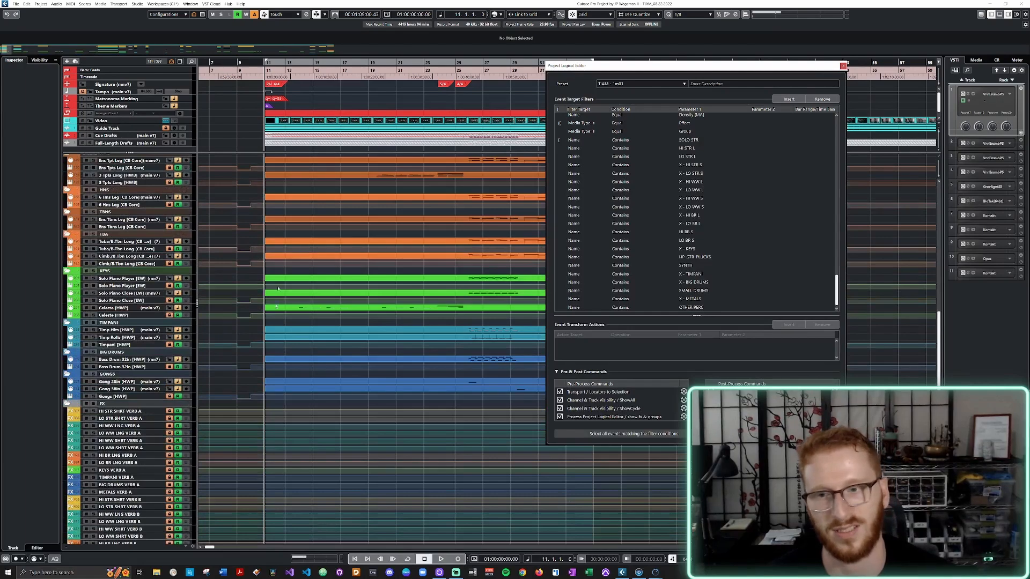
pyautogui.click(285, 321)
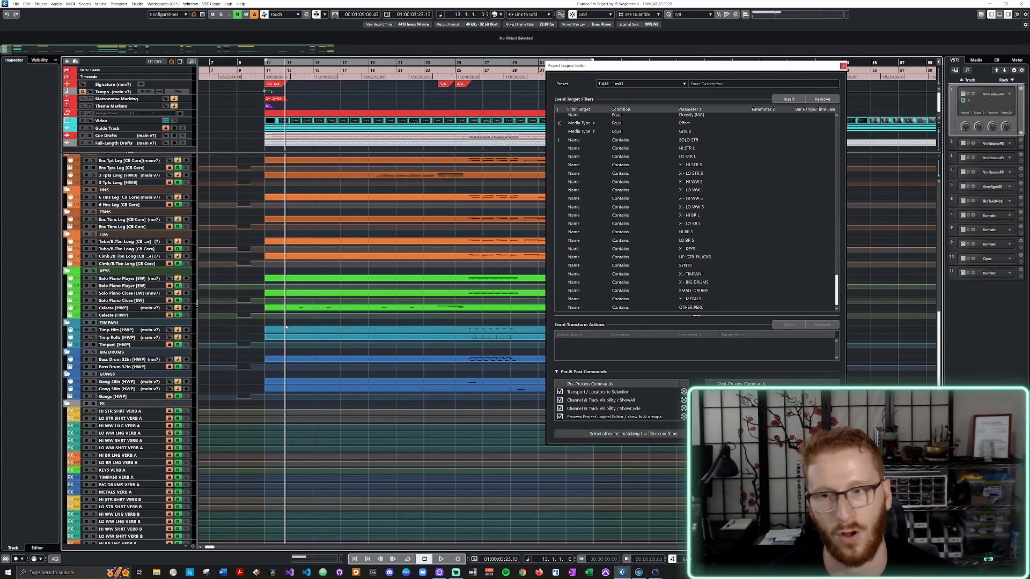
# Select the Timp Hits [HWP] track and place the project cursor at bar 11, the start of the cue
pyautogui.click(314, 323)
pyautogui.click(124, 345)
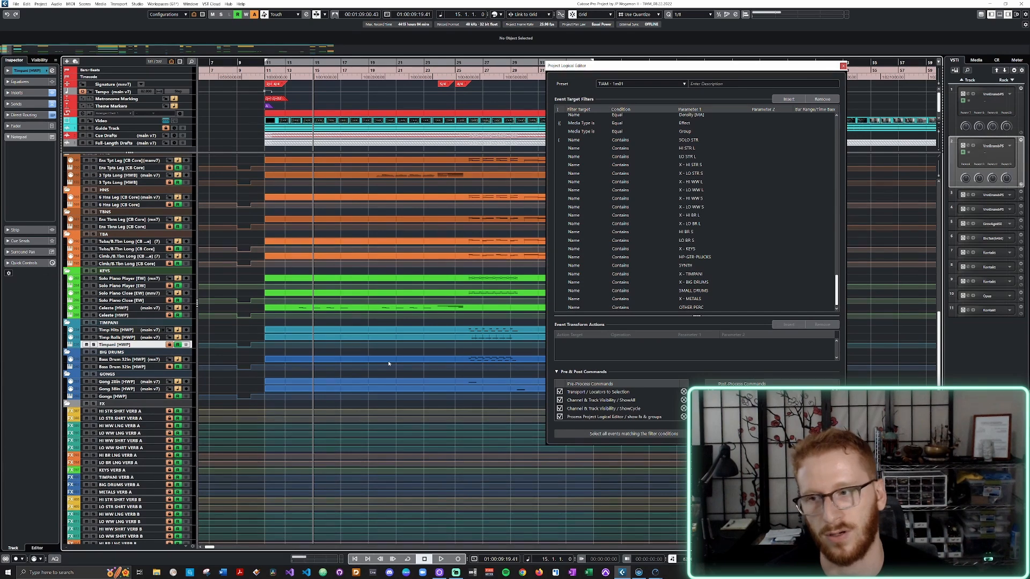
pyautogui.press('Up')
pyautogui.press('Up')
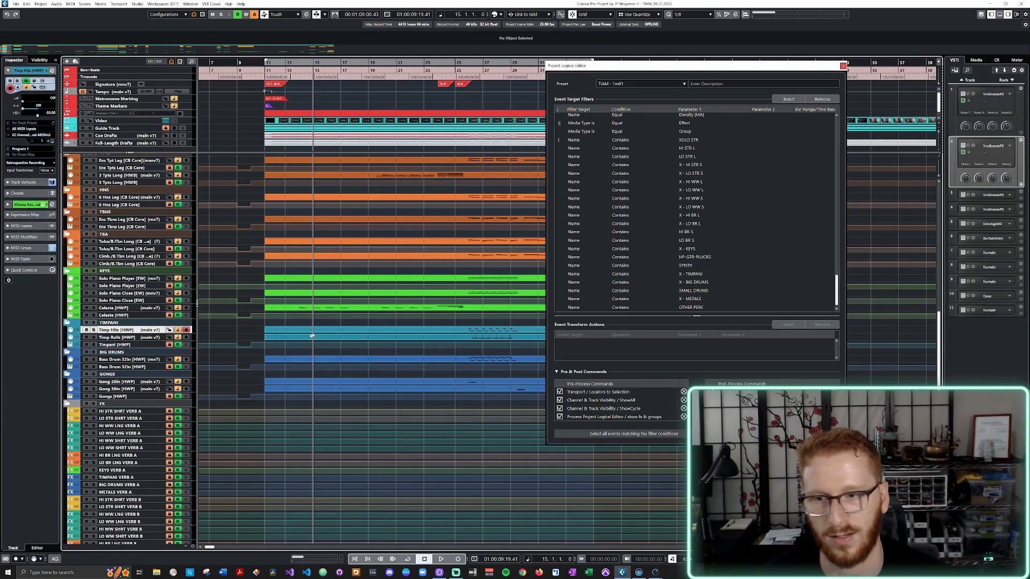
pyautogui.moveTo(256, 328); pyautogui.dragTo(269, 345)
pyautogui.click(270, 346)
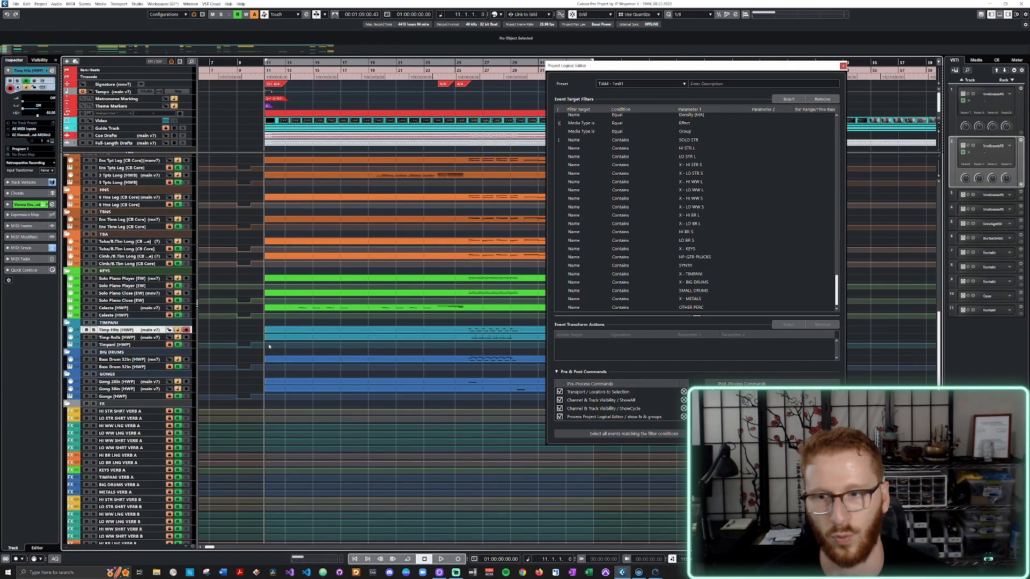
# Mute all the output groups from 04_HI STR SHORT to 19_METALS and collapse their volume automation lanes
pyautogui.scroll(-5, 253, 360)
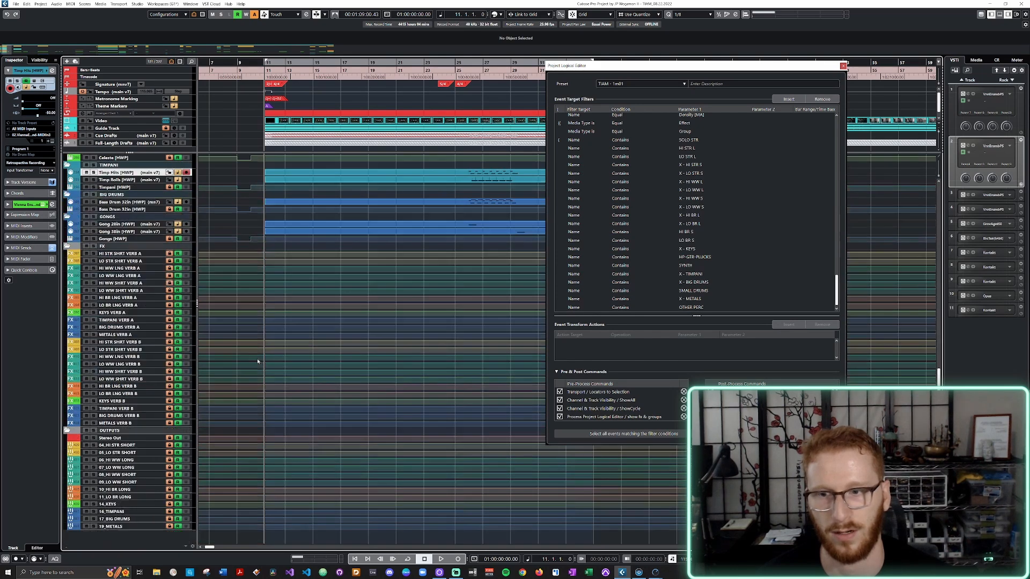
pyautogui.click(113, 446)
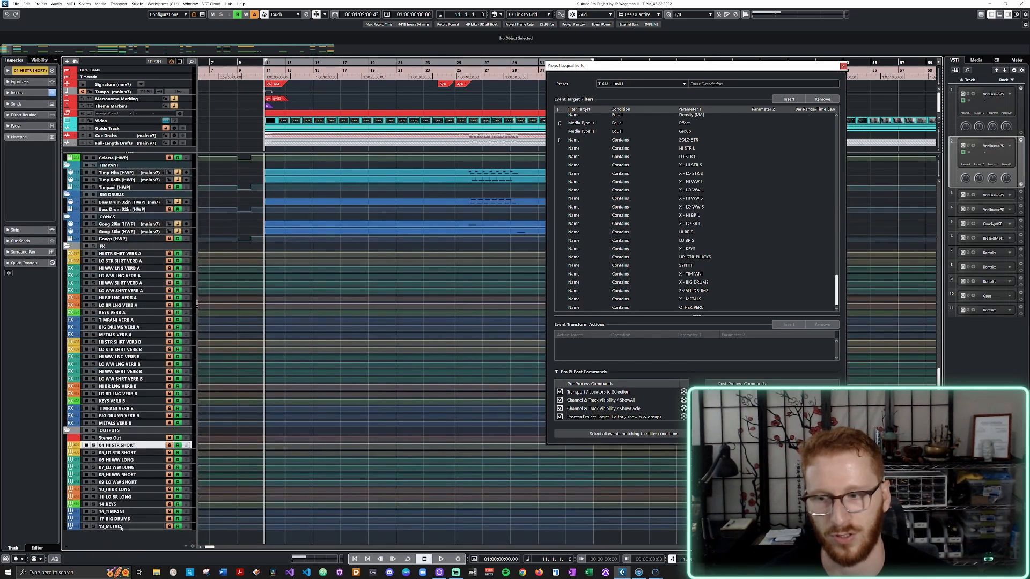
pyautogui.keyDown('shift'); pyautogui.click(123, 526); pyautogui.keyUp('shift')
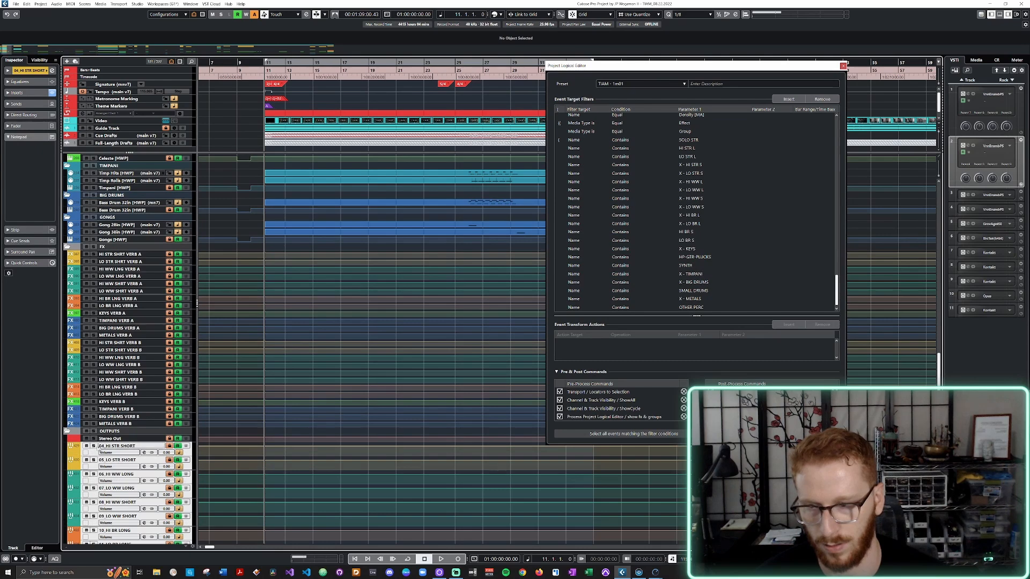
pyautogui.click(87, 445)
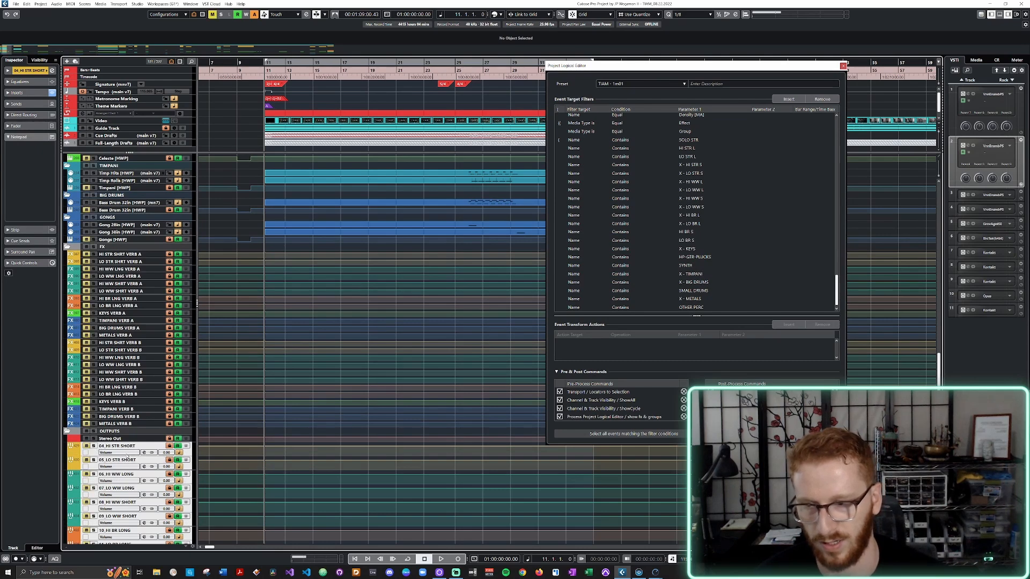
pyautogui.moveTo(110, 457); pyautogui.dragTo(122, 450)
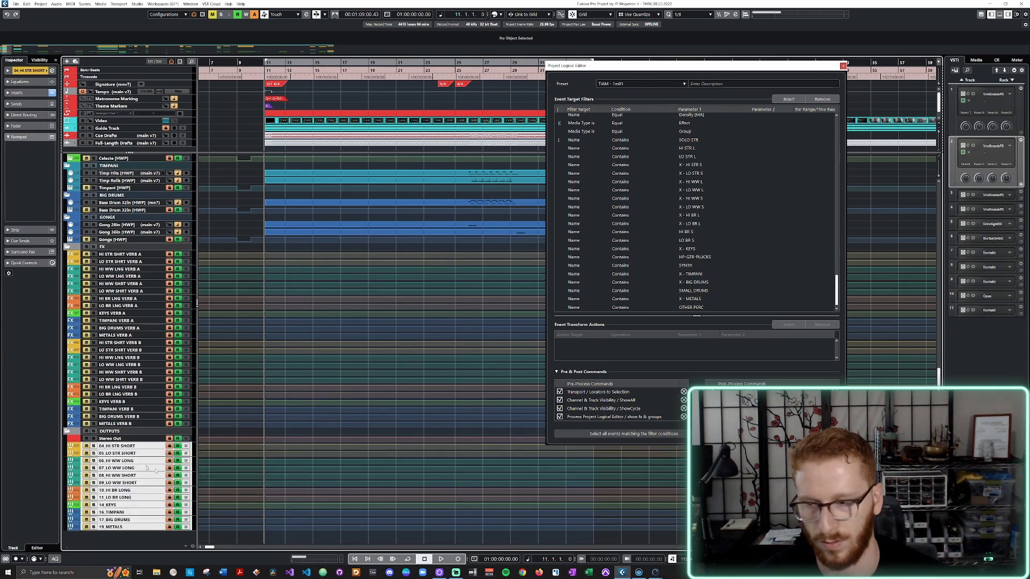
# Play the cue briefly from bar 11 with the outputs muted, checking the mute states of the instrument tracks
pyautogui.scroll(3, 254, 447)
pyautogui.press('space')
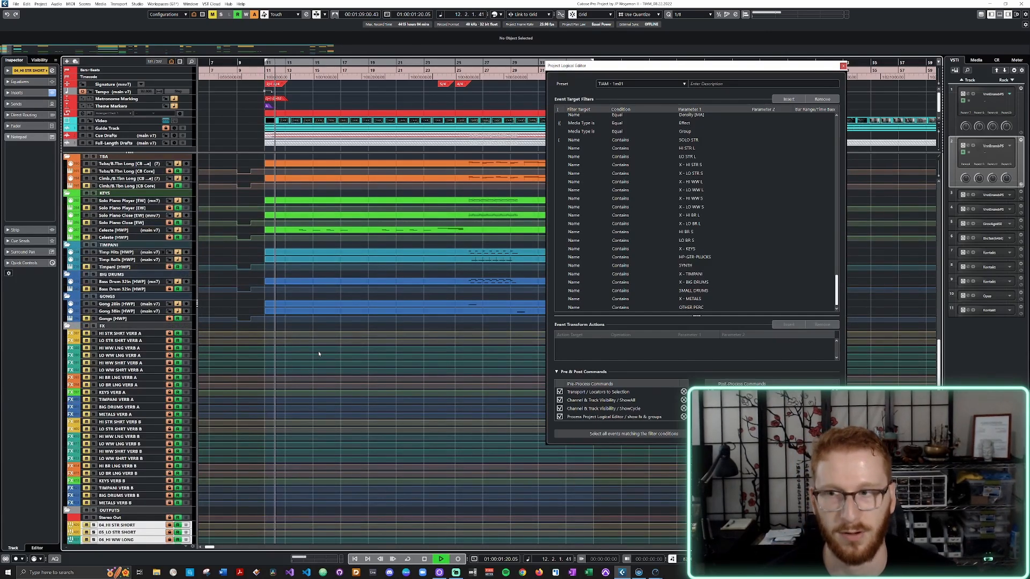
pyautogui.scroll(15, 319, 354)
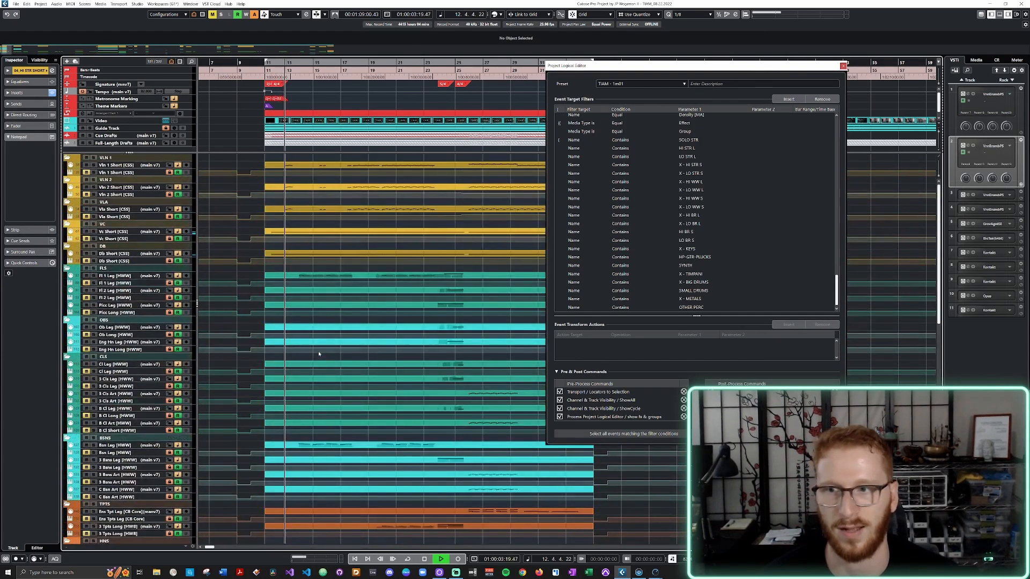
pyautogui.press('space')
pyautogui.scroll(-15, 346, 247)
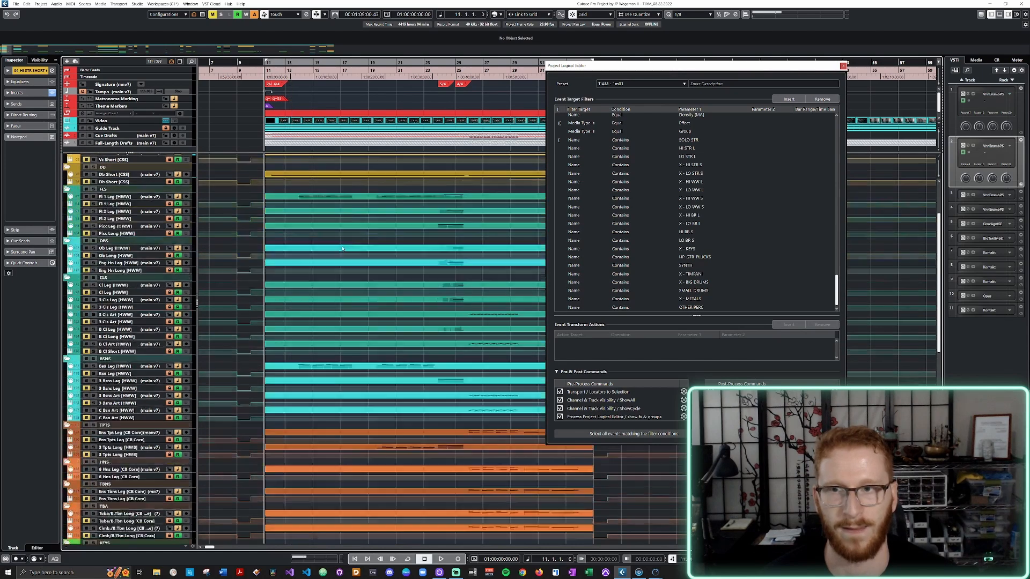
# Place the project cursor at the end of the cue and unmute the output groups
pyautogui.hscroll(3, 397, 241)
pyautogui.click(329, 206)
pyautogui.click(442, 206)
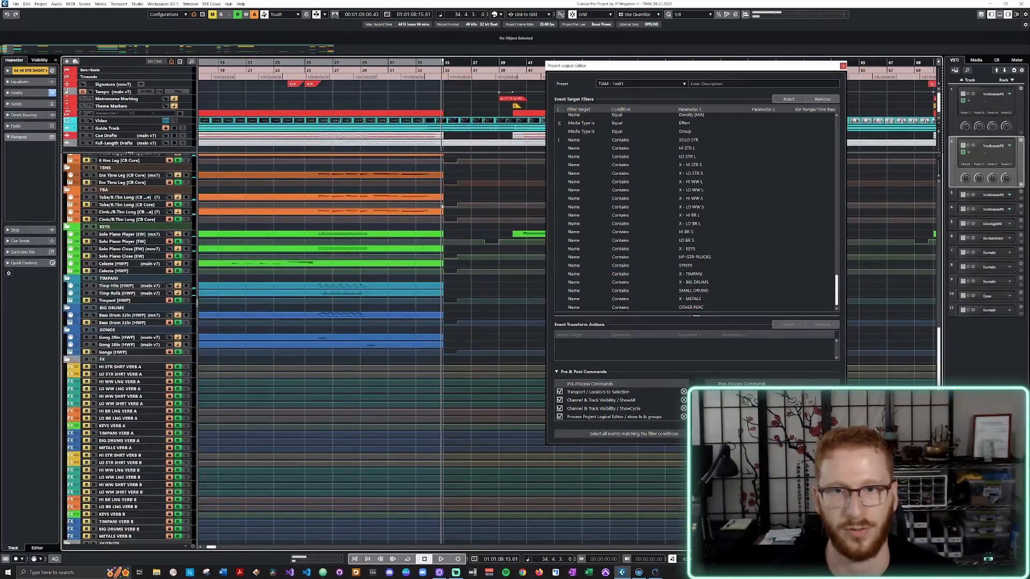
pyautogui.hscroll(-2, 442, 208)
pyautogui.scroll(-5, 117, 419)
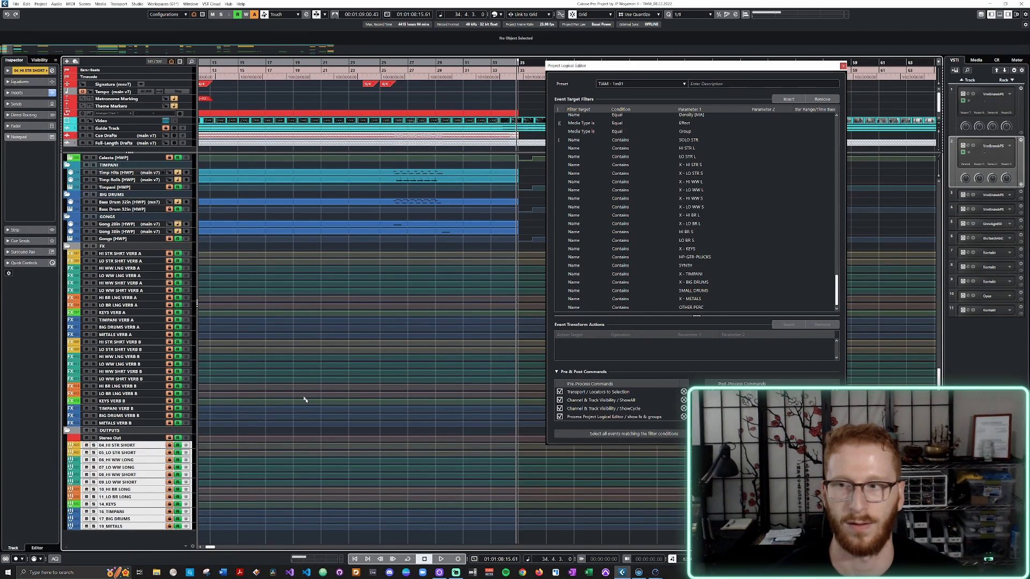
# Review the cue's instrument tracks from the strings to the keys across its full length
pyautogui.scroll(10, 304, 400)
pyautogui.scroll(-3, 321, 383)
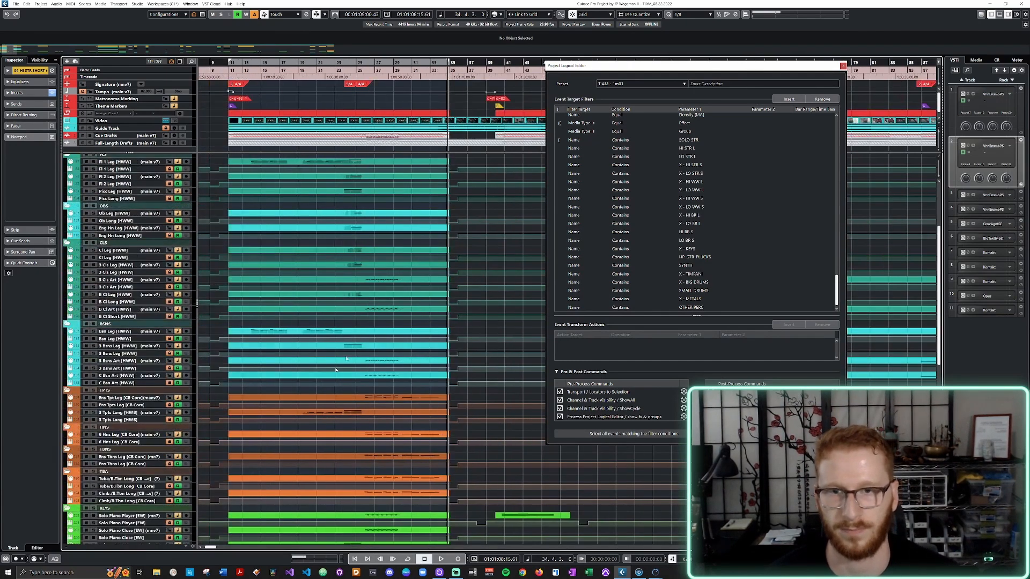
pyautogui.hscroll(-2, 362, 266)
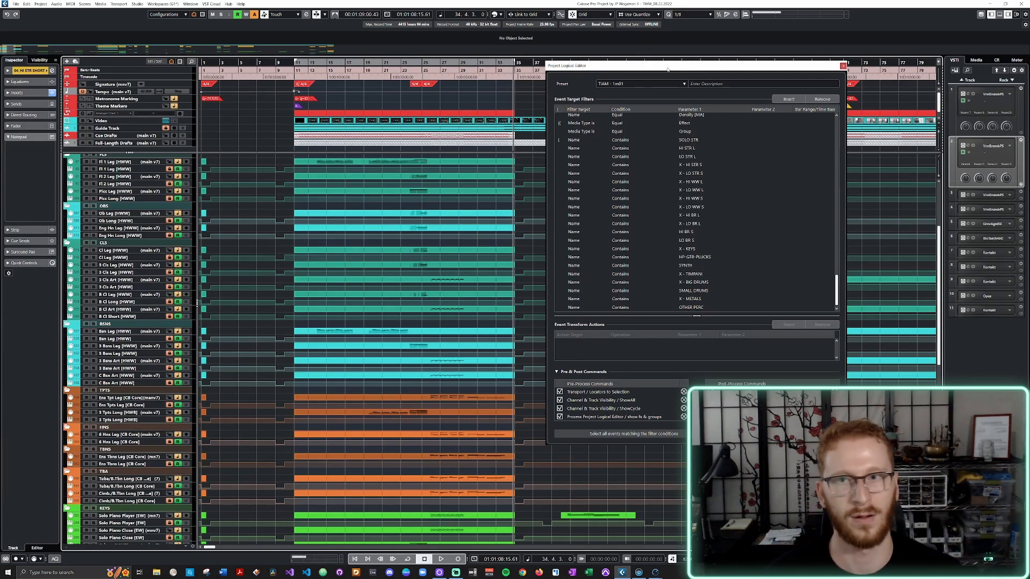
pyautogui.scroll(4, 273, 171)
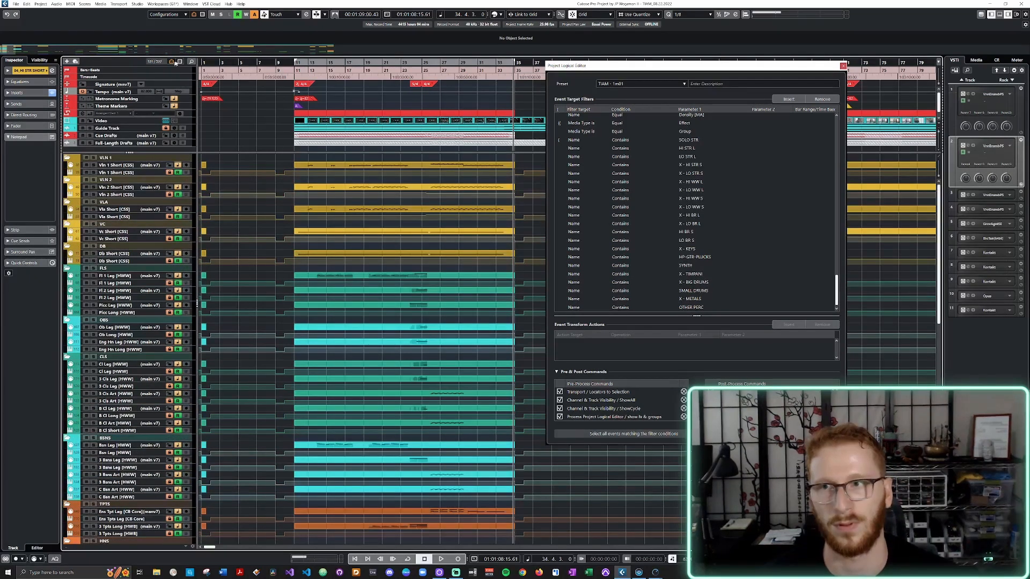
# Look at the options for syncing project and MixConsole visibility, and select the Vln 1 Short [CSS] MIDI track
pyautogui.click(55, 61)
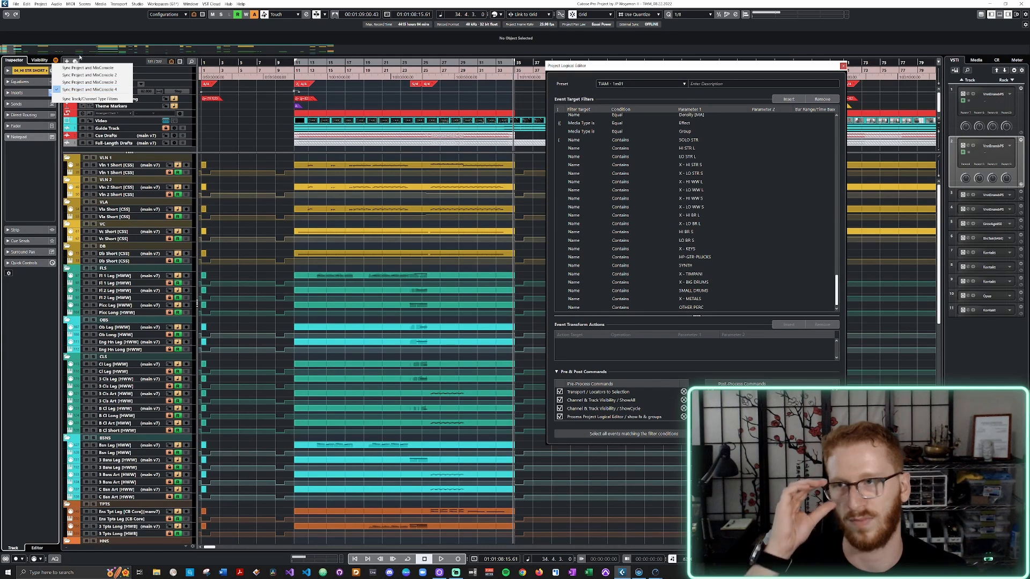
pyautogui.click(121, 172)
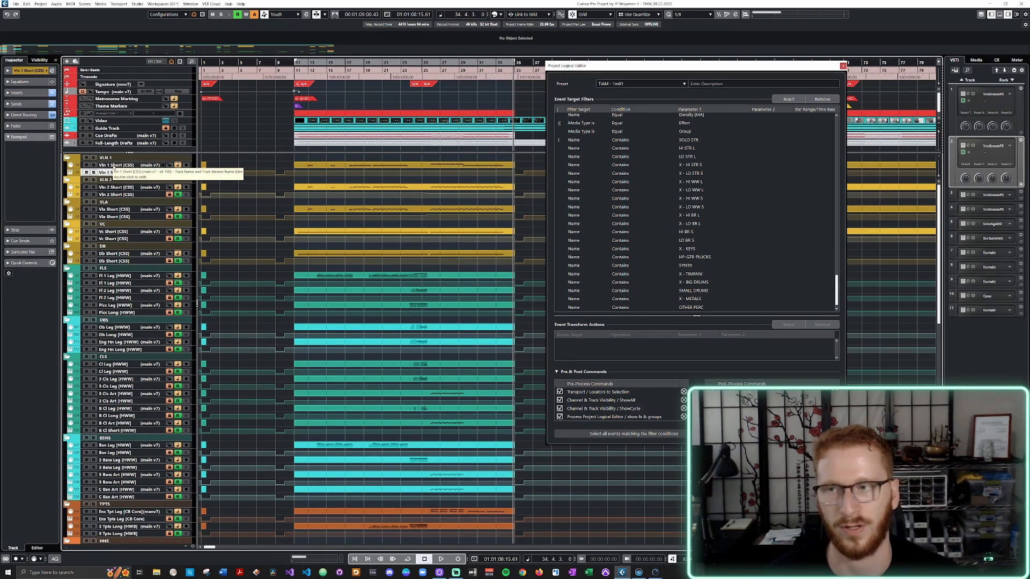
pyautogui.click(106, 172)
pyautogui.click(107, 172)
pyautogui.click(109, 166)
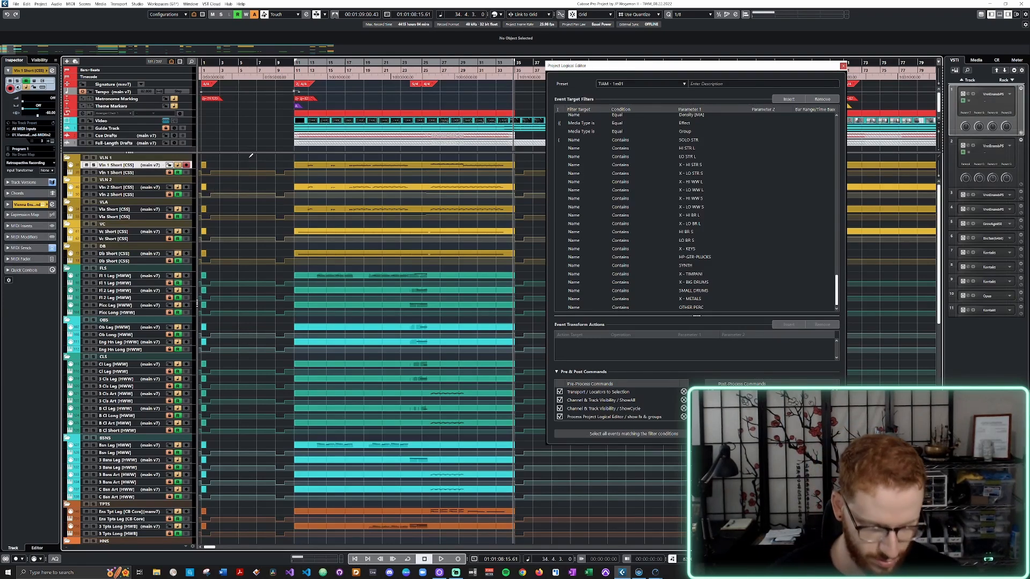
# Show MixConsole 4 beside the project and move the Project Logical Editor off the mixer channels
pyautogui.hotkey('alt', '2')
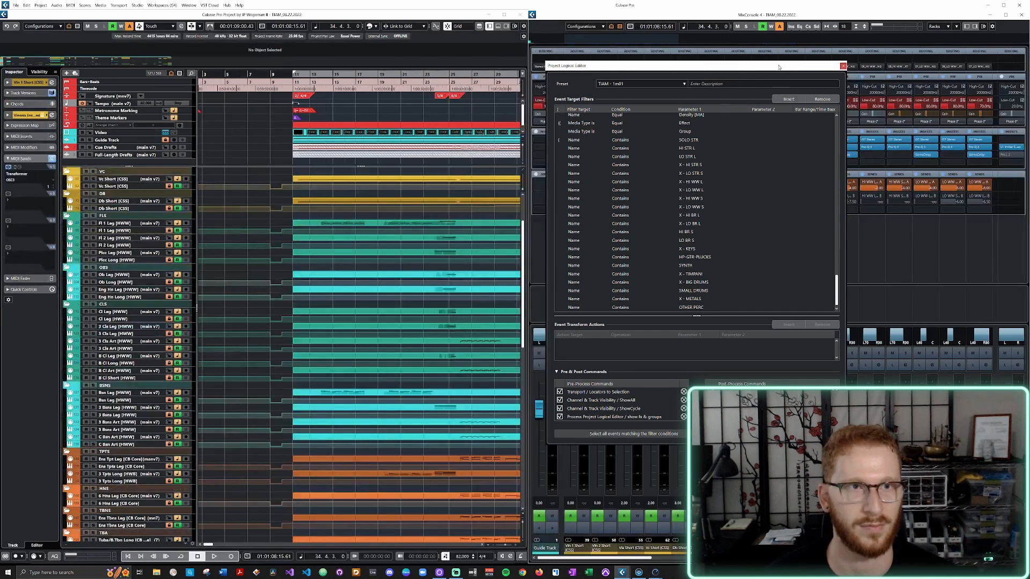
pyautogui.moveTo(779, 66); pyautogui.dragTo(306, 130)
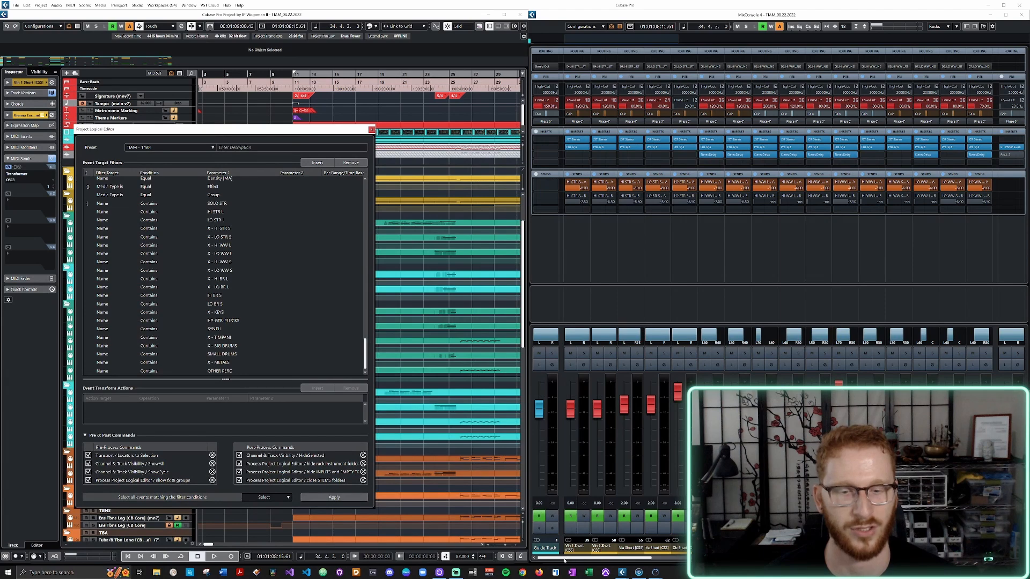
pyautogui.moveTo(565, 558); pyautogui.dragTo(539, 560)
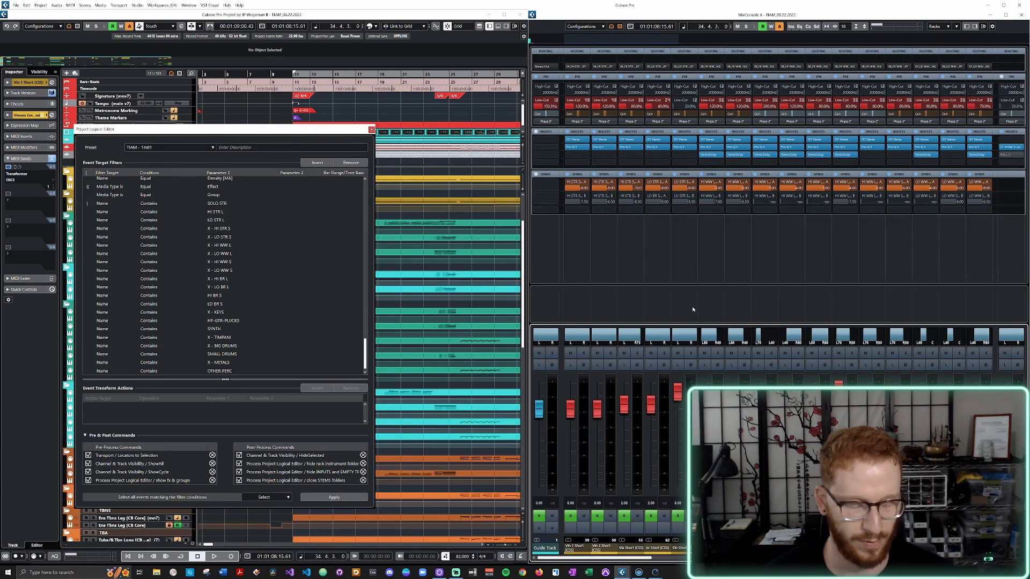
# Switch to the workspace with MixConsole 3, and return to the one with MixConsole 4
pyautogui.hotkey('alt', '3')
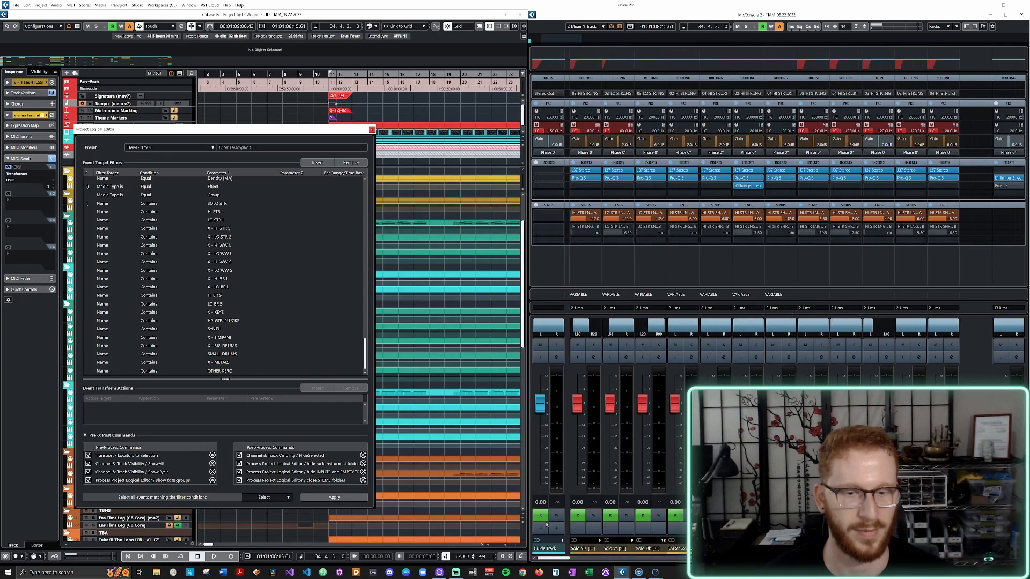
pyautogui.click(178, 5)
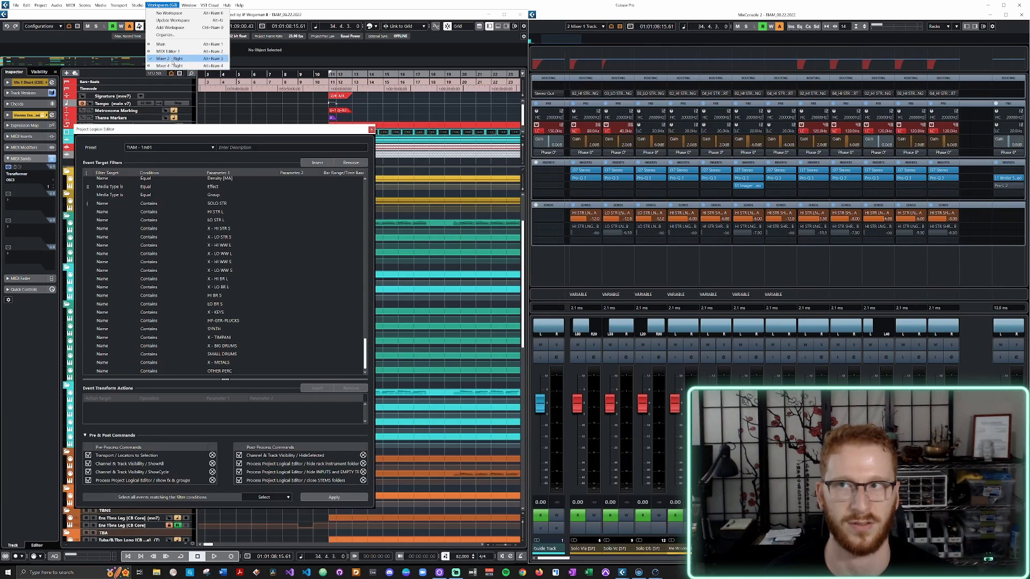
pyautogui.click(177, 66)
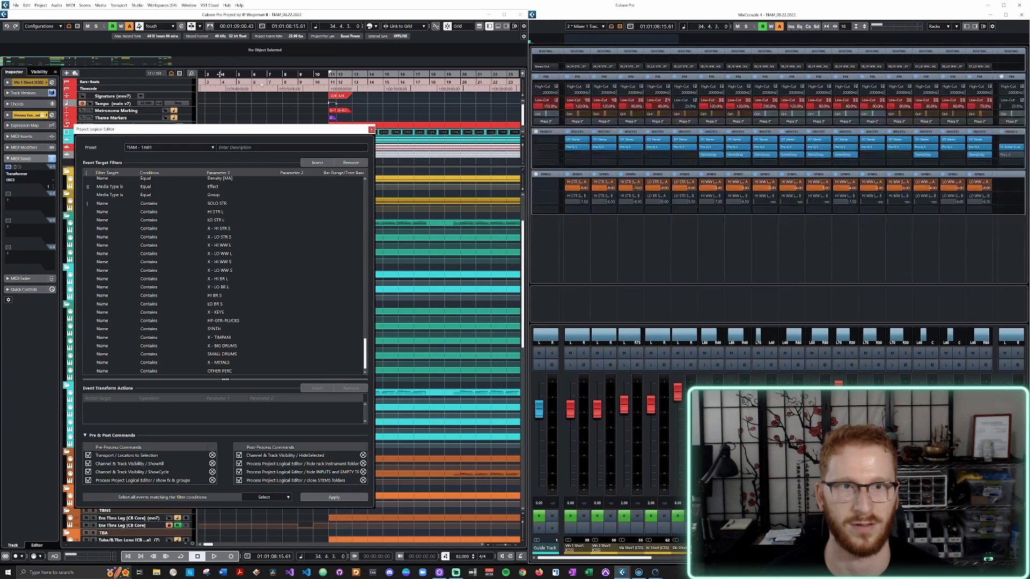
# Select the Vln 2 Short [CSS] mixer channel, and move the Project Logical Editor aside to show the cue's tracks
pyautogui.moveTo(617, 558)
pyautogui.mouseDown()
pyautogui.moveTo(990, 557)
pyautogui.moveTo(619, 558)
pyautogui.mouseUp()
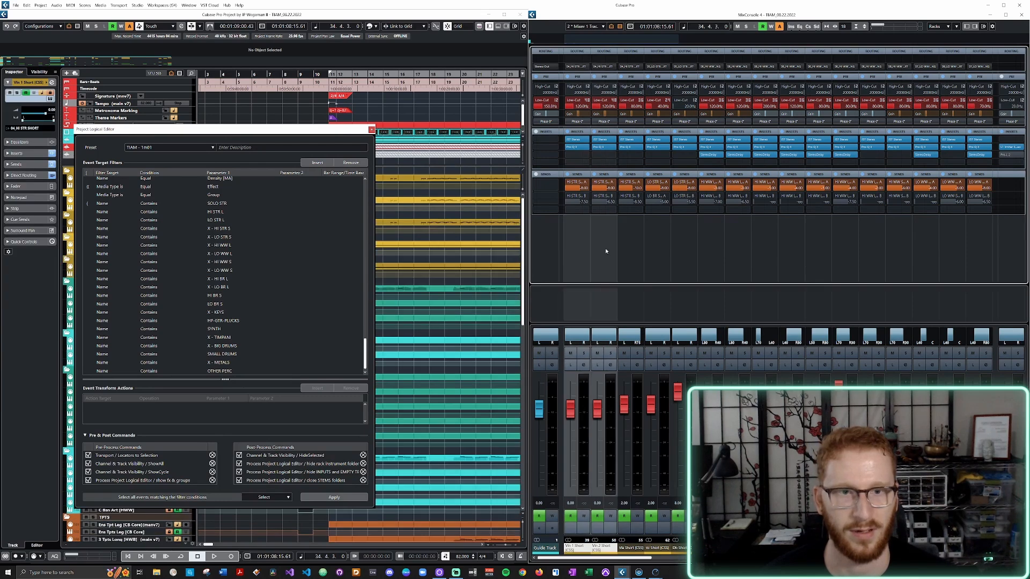
pyautogui.click(678, 233)
pyautogui.click(604, 232)
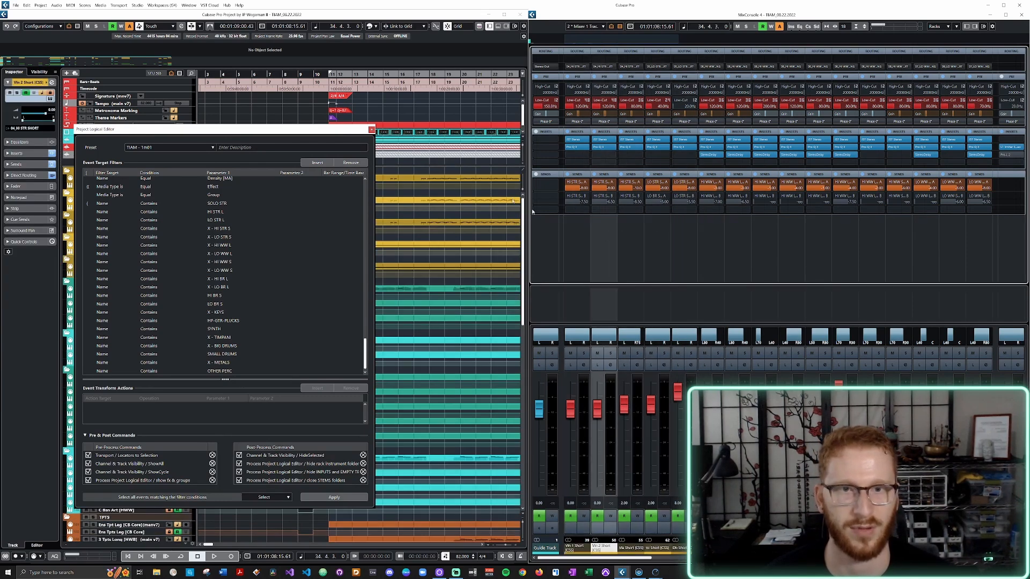
pyautogui.moveTo(361, 133); pyautogui.dragTo(815, 143)
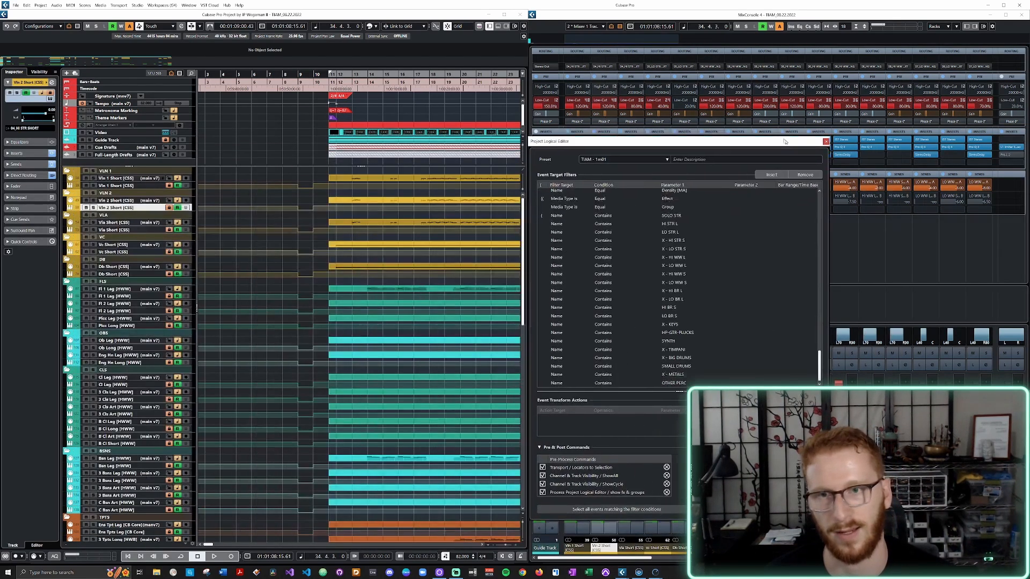
pyautogui.hscroll(2, 499, 202)
pyautogui.hscroll(2, 477, 205)
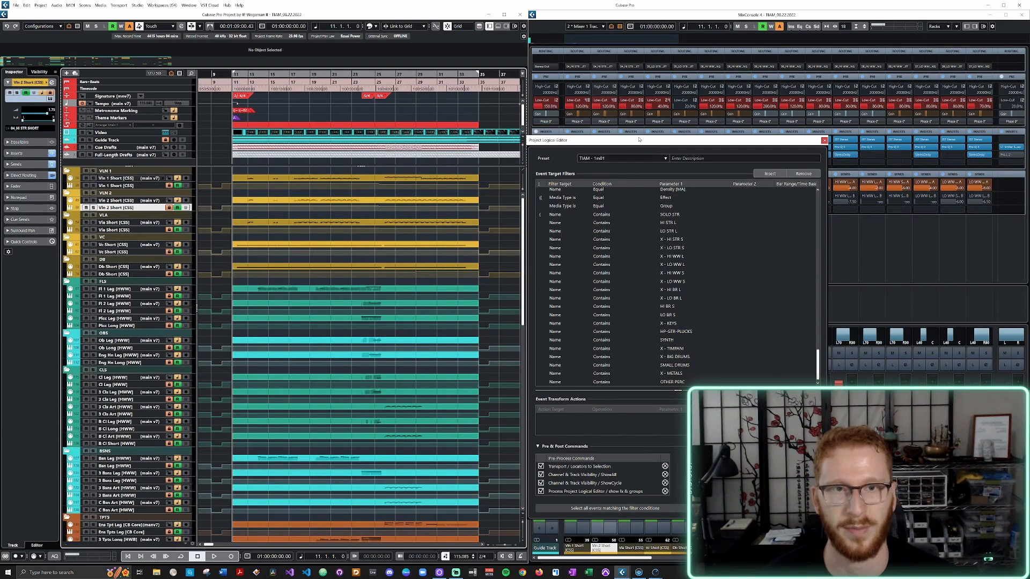
# Return to the full-width main workspace and fit the whole cue in the project view behind the Project Logical Editor
pyautogui.moveTo(638, 139); pyautogui.dragTo(407, 118)
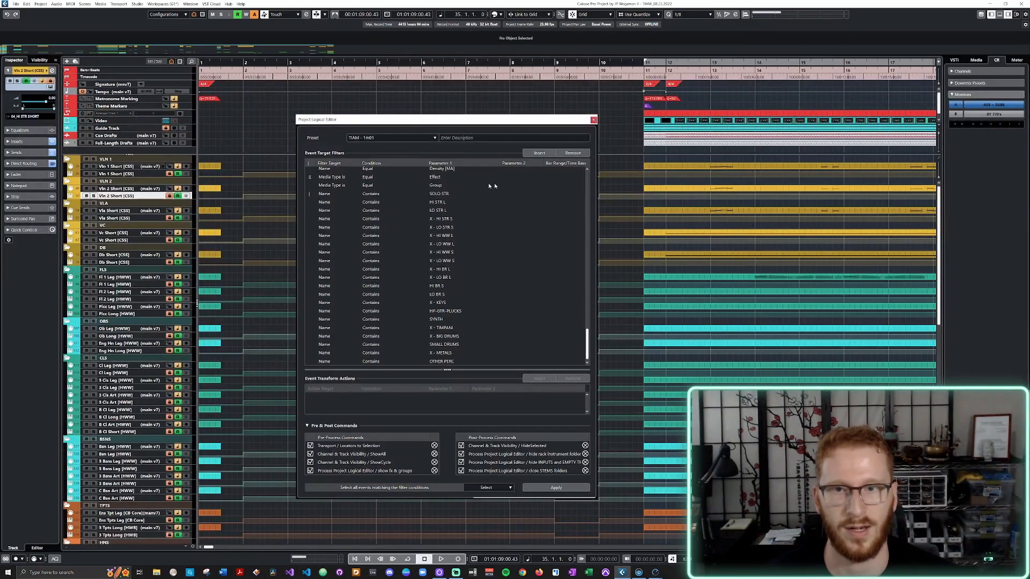
pyautogui.hscroll(5, 656, 221)
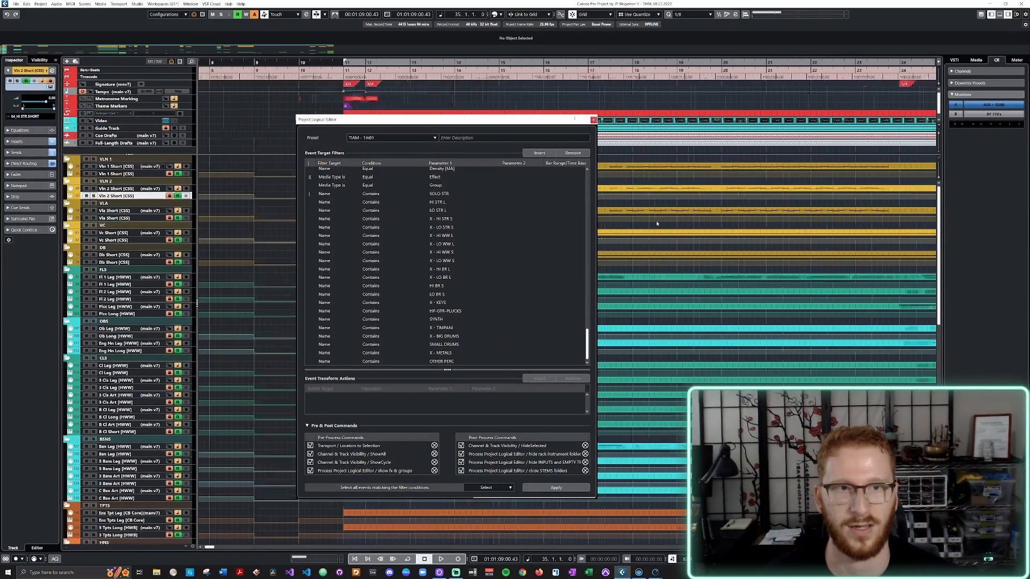
pyautogui.scroll(-1, 656, 221)
pyautogui.scroll(-1, 657, 223)
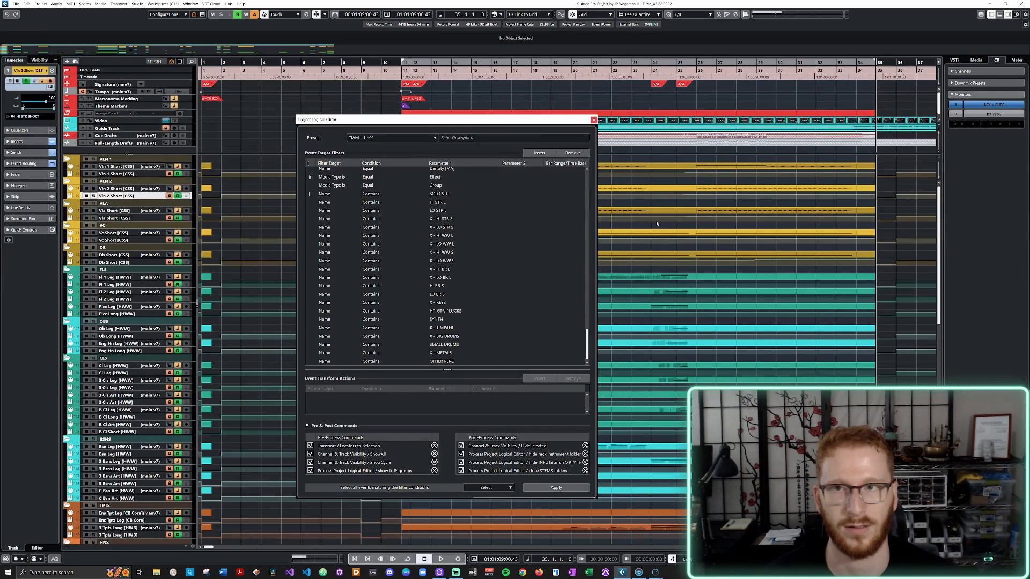
# Widen the filter list's Parameter 1 column and open the Solo Vla [SF] name condition for editing, leaving it unchanged
pyautogui.scroll(10, 433, 230)
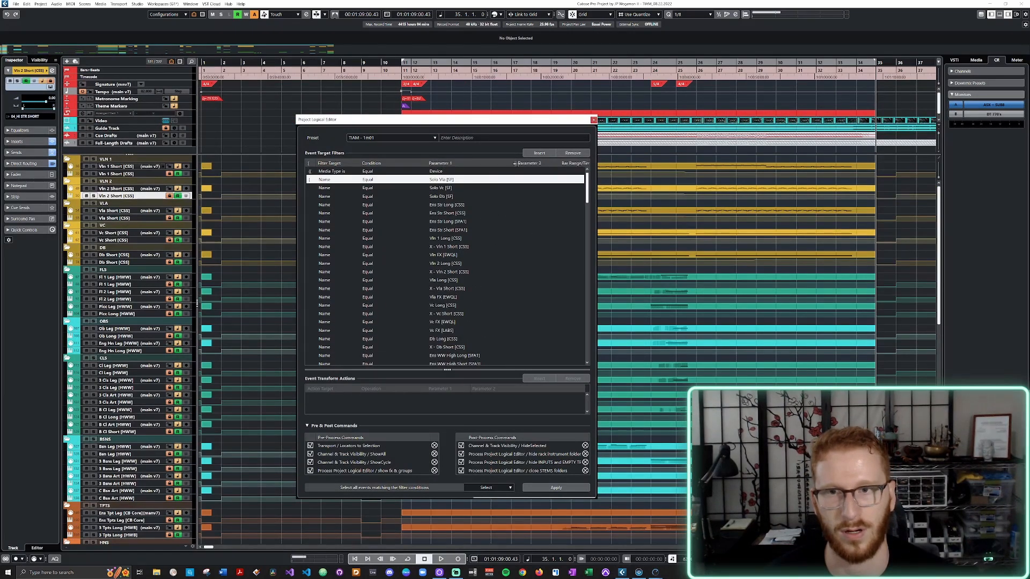
pyautogui.moveTo(500, 163); pyautogui.dragTo(520, 163)
pyautogui.click(440, 180)
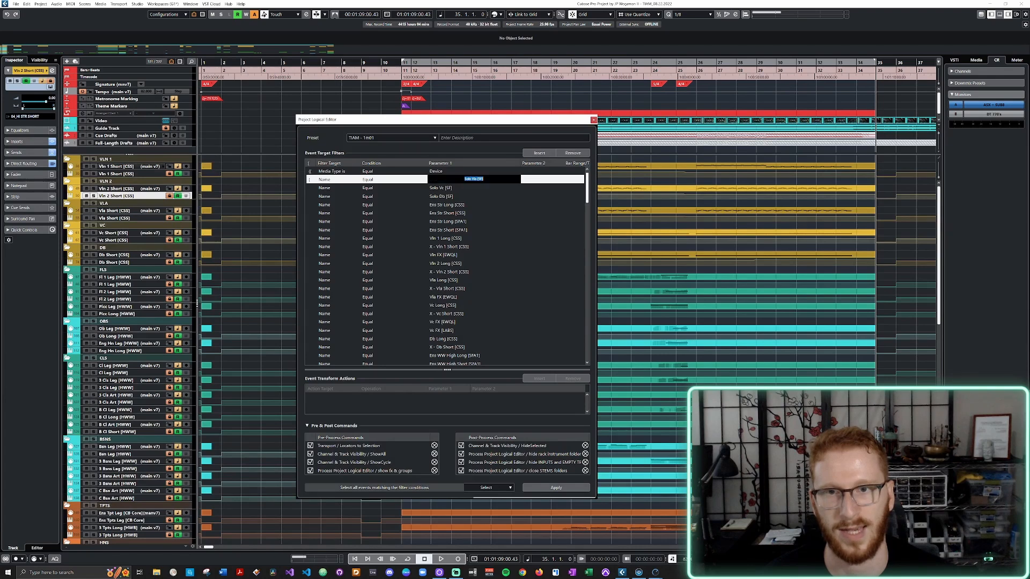
pyautogui.click(468, 178)
pyautogui.hotkey('shift', 'End')
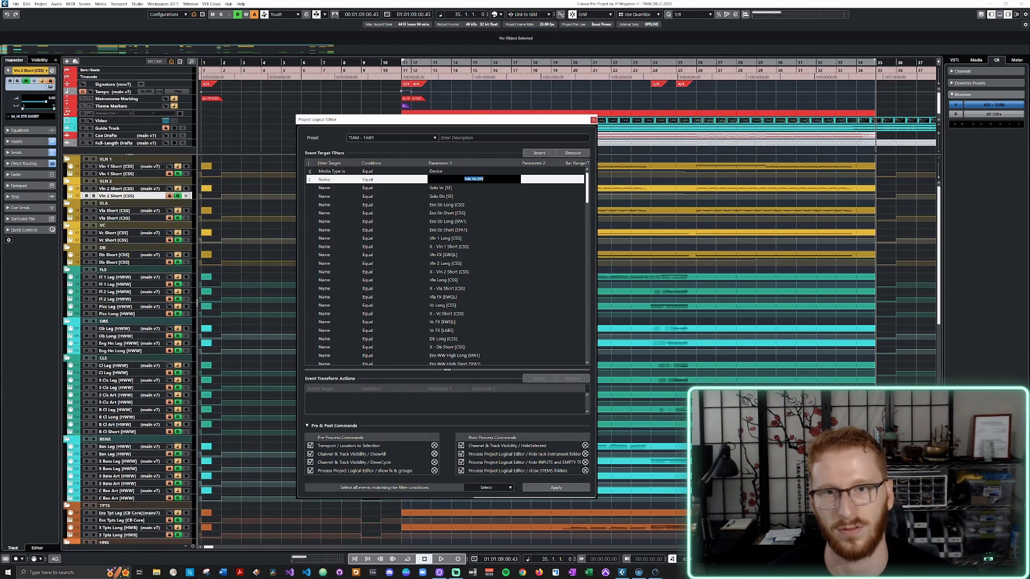
pyautogui.press('End')
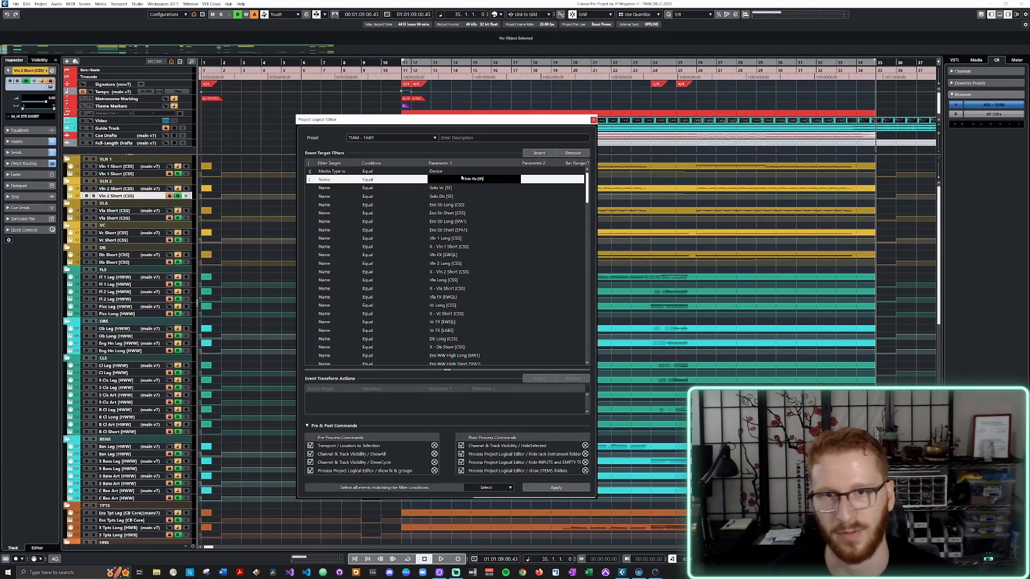
pyautogui.press('Return')
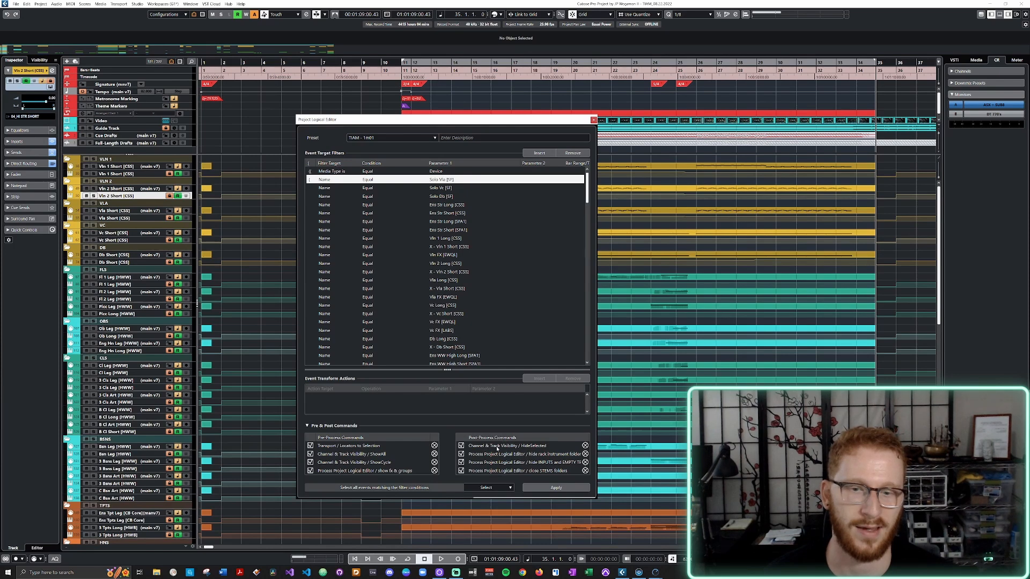
# Select the X - Vln 1 Short [CSS] name condition, and load the TIAM - INIT preset for comparison
pyautogui.click(433, 246)
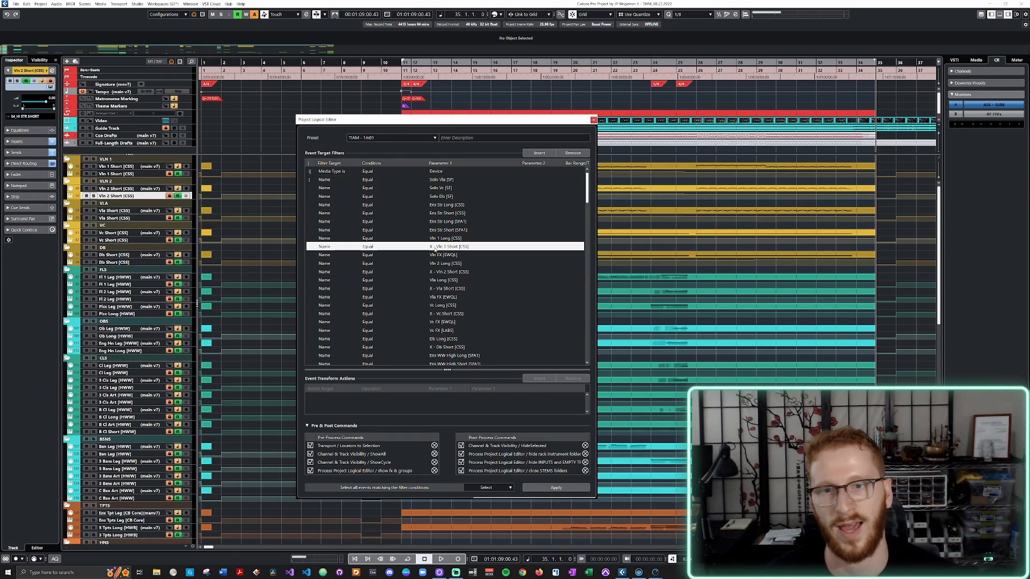
pyautogui.click(456, 246)
pyautogui.click(408, 240)
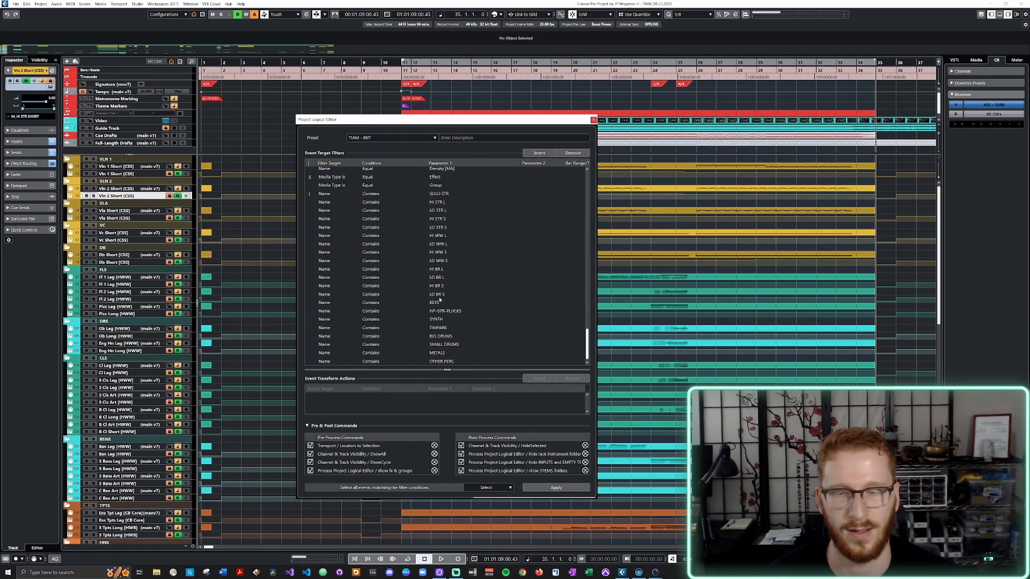
# Examine the instrument name conditions in the TIAM - INIT preset, from the strings through the woodwinds and brass
pyautogui.scroll(20, 439, 298)
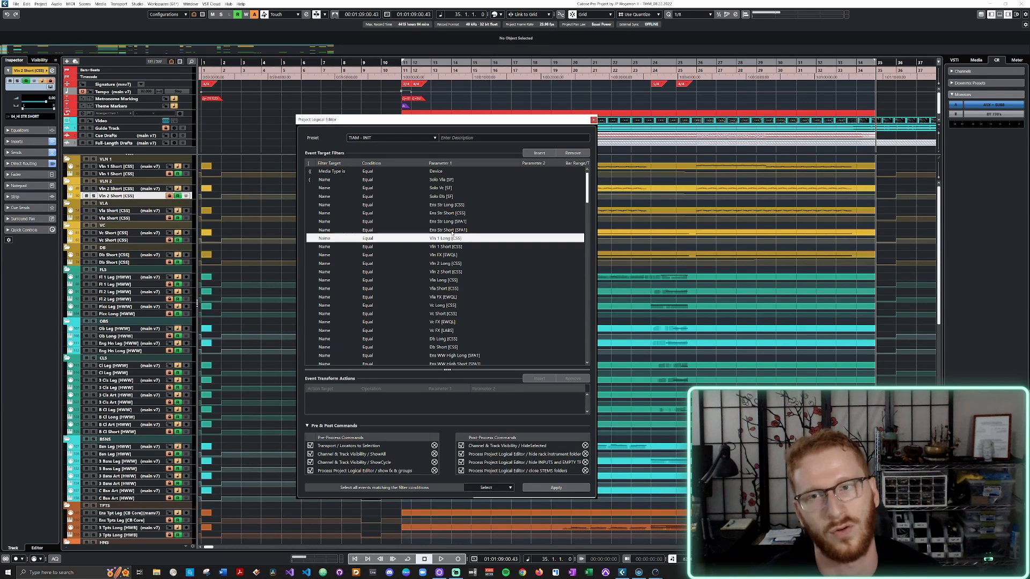
pyautogui.scroll(-8, 445, 228)
pyautogui.scroll(-6, 441, 226)
pyautogui.scroll(6, 441, 226)
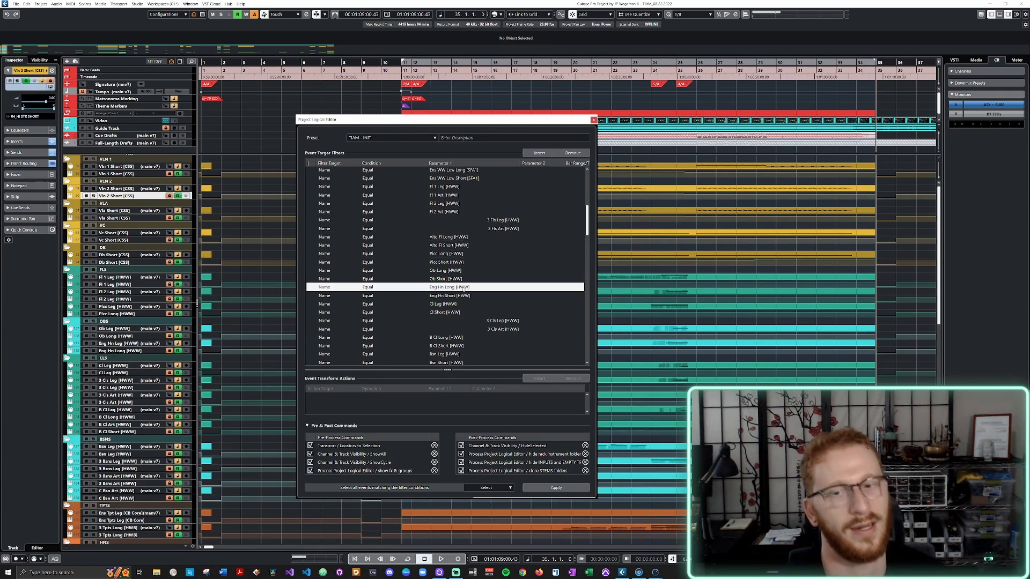
pyautogui.scroll(-3, 449, 229)
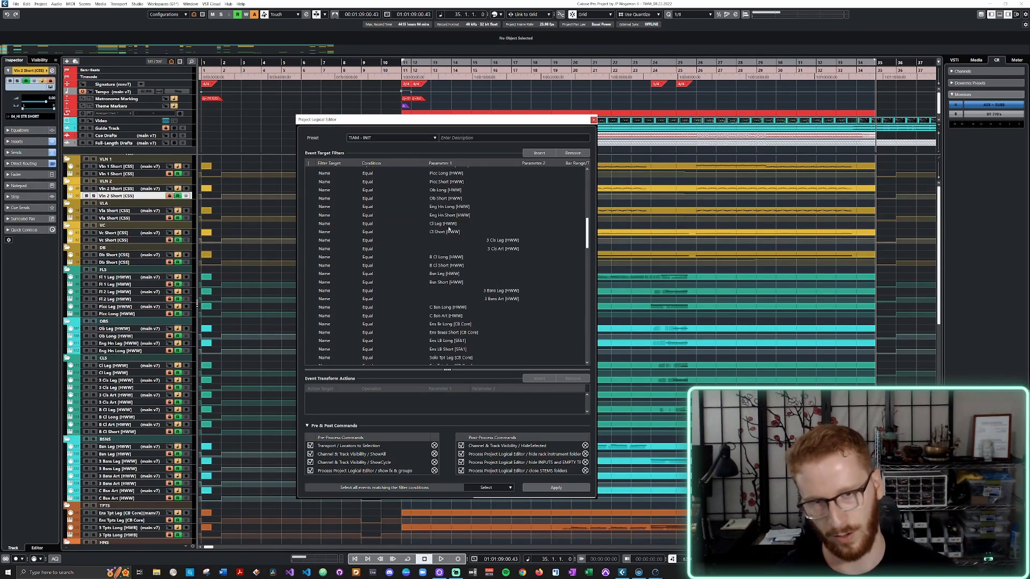
pyautogui.scroll(5, 449, 300)
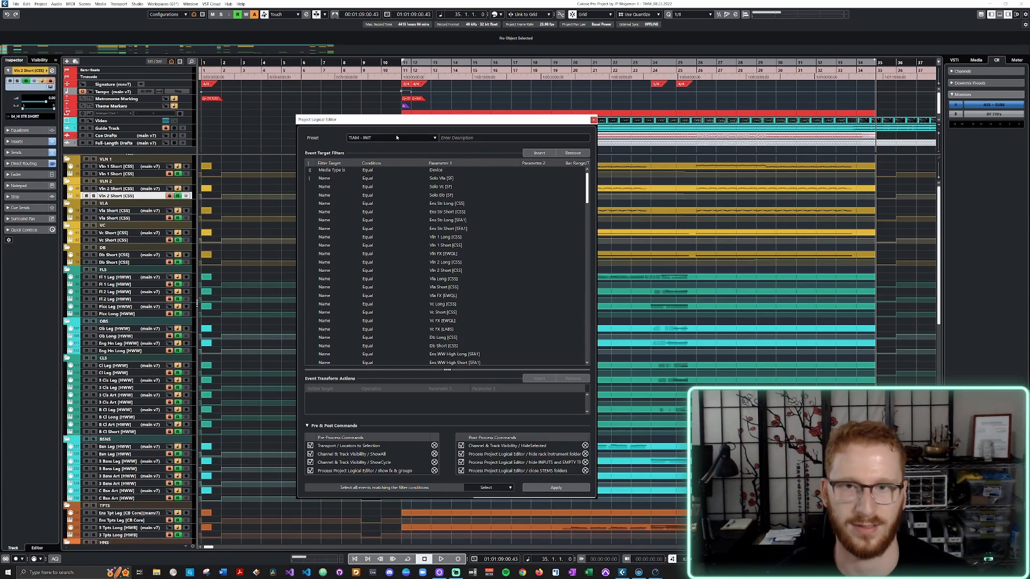
# Browse the per-cue presets in the Cue Device Visibility Settings folder and close the preset list without loading one
pyautogui.click(397, 137)
pyautogui.click(368, 189)
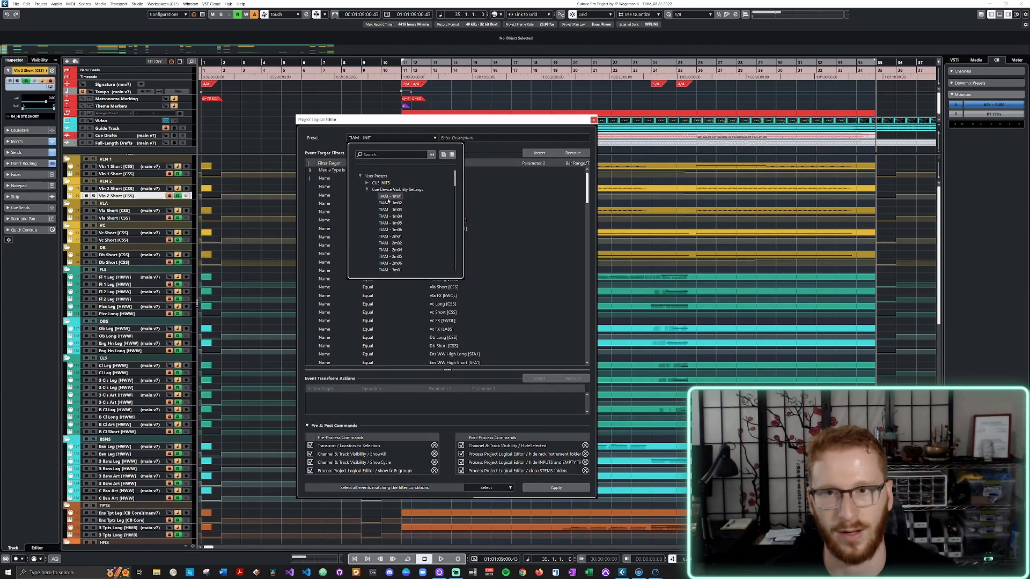
pyautogui.click(406, 137)
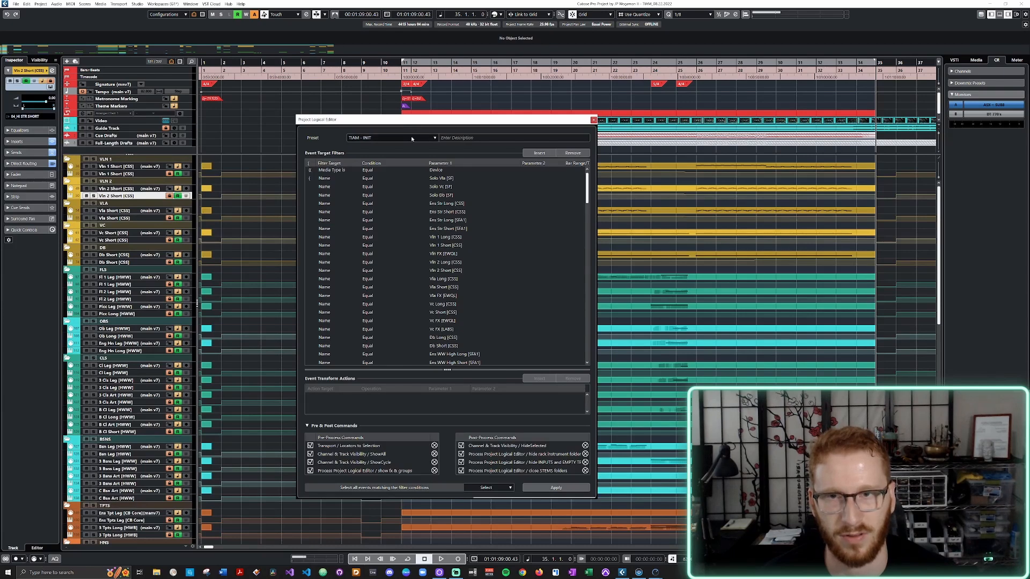
# Bring up Generic Remote 5 in Studio Setup, look through its cue controllers and close Studio Setup
pyautogui.press('Escape')
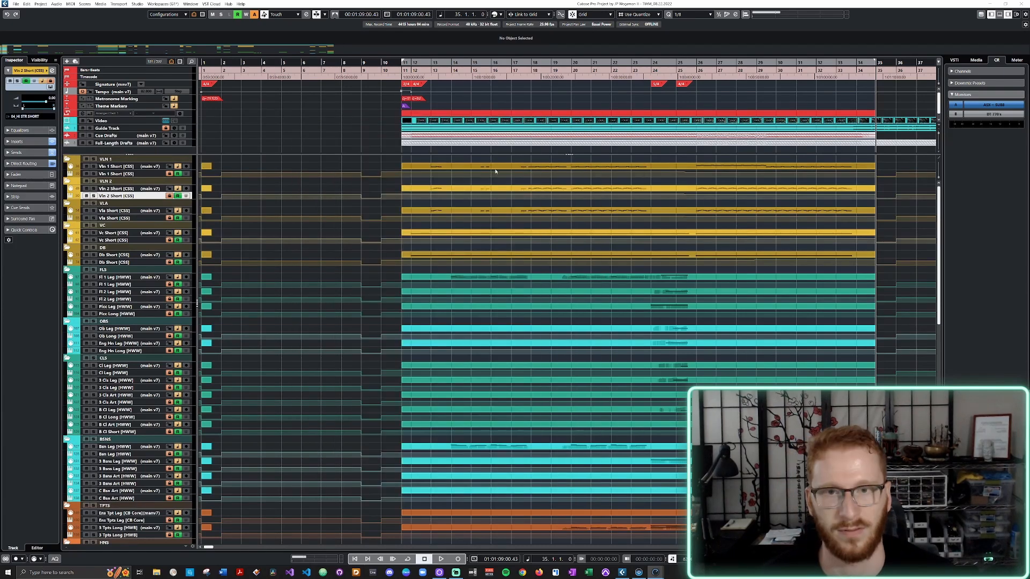
pyautogui.hotkey('alt', 'Tab')
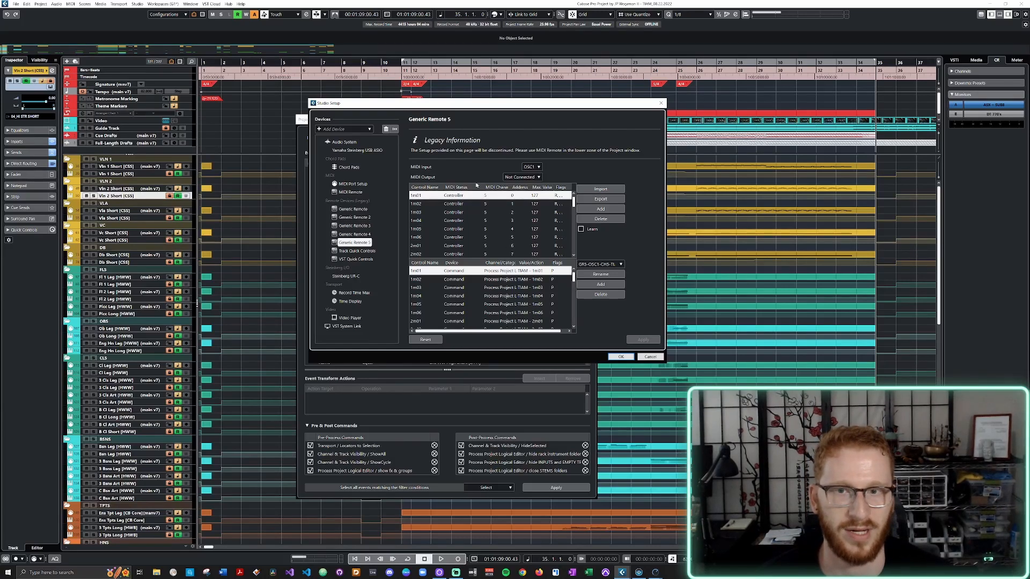
pyautogui.scroll(-10, 474, 213)
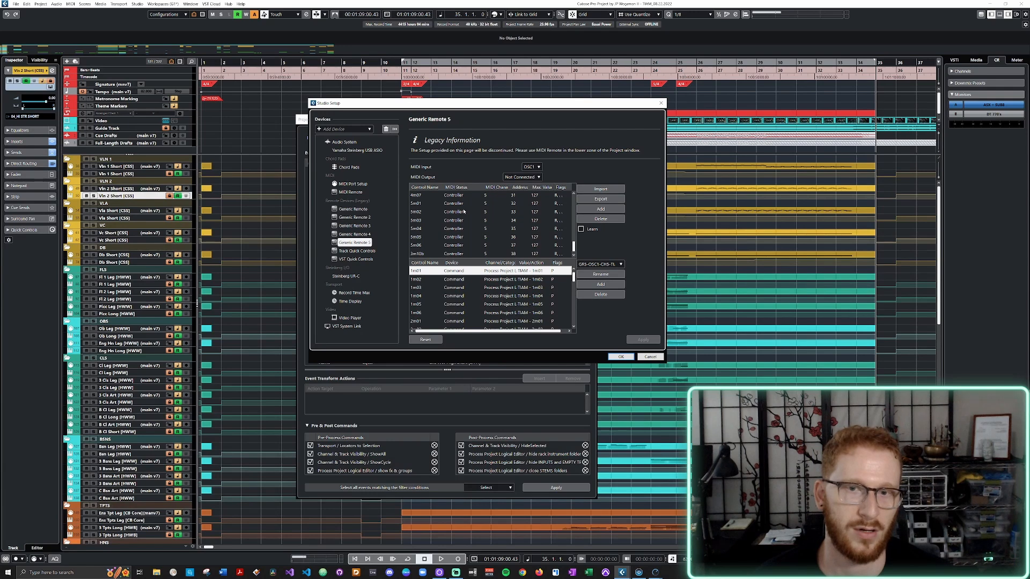
pyautogui.scroll(10, 464, 212)
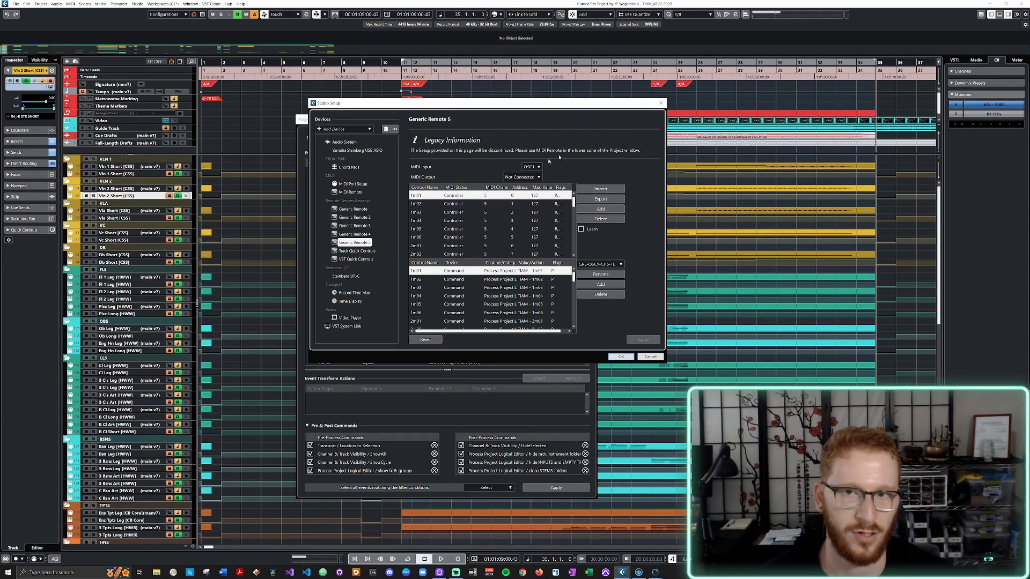
pyautogui.click(664, 101)
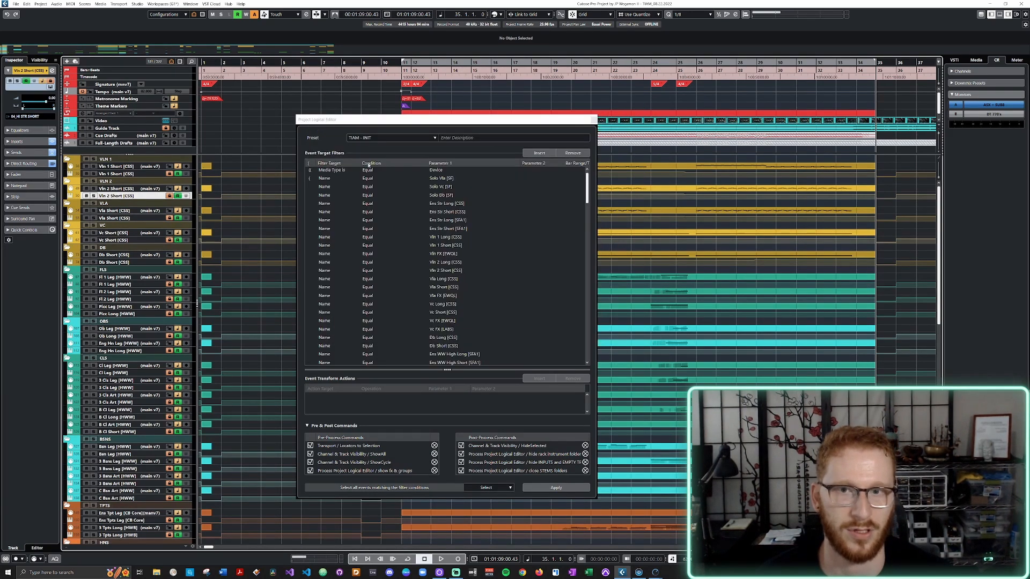
# Expand the CUE INITS preset folder, look through its numbered CUE presets and close the list without loading one
pyautogui.click(392, 138)
pyautogui.click(367, 189)
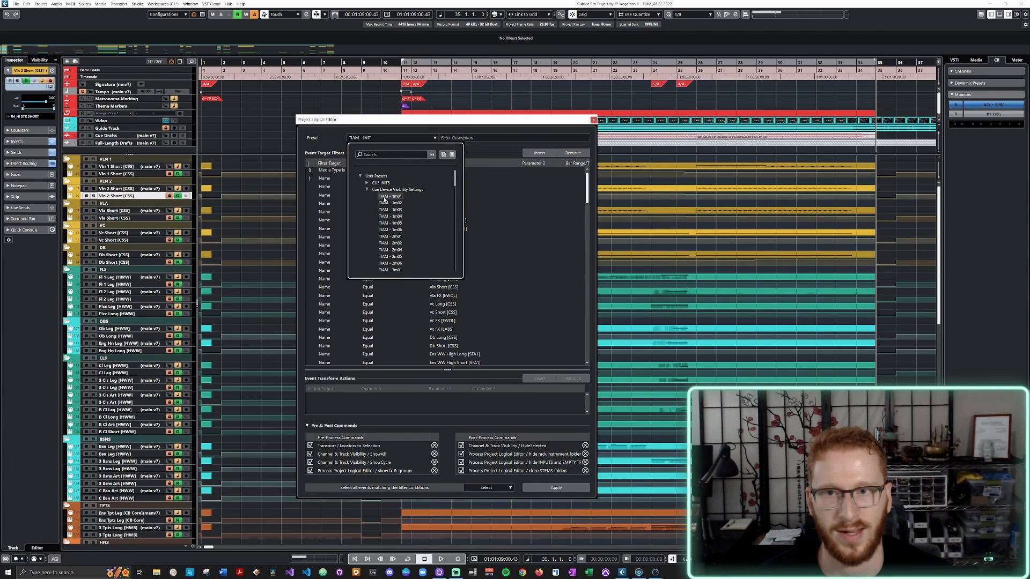
pyautogui.click(367, 183)
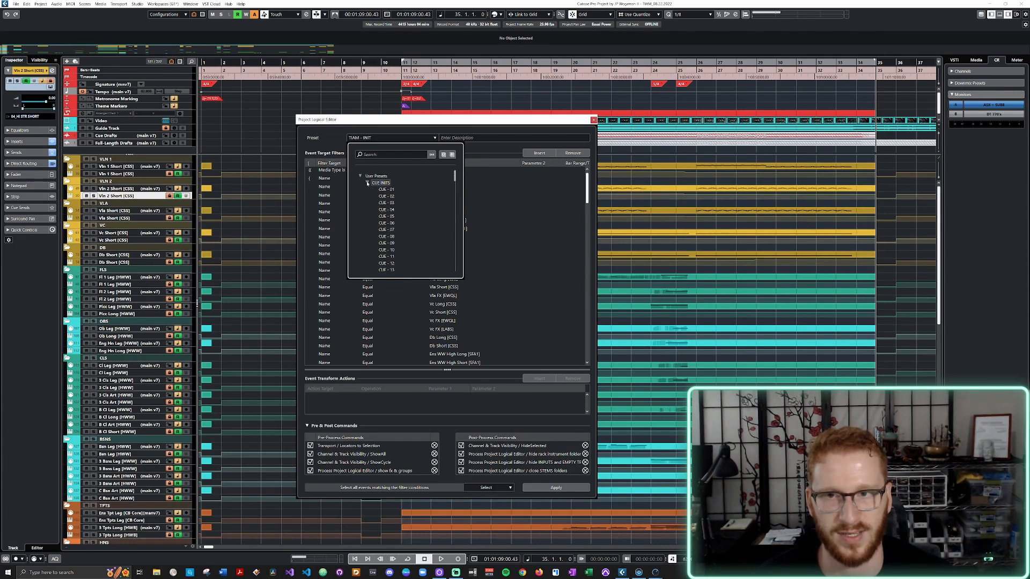
pyautogui.scroll(-12, 394, 193)
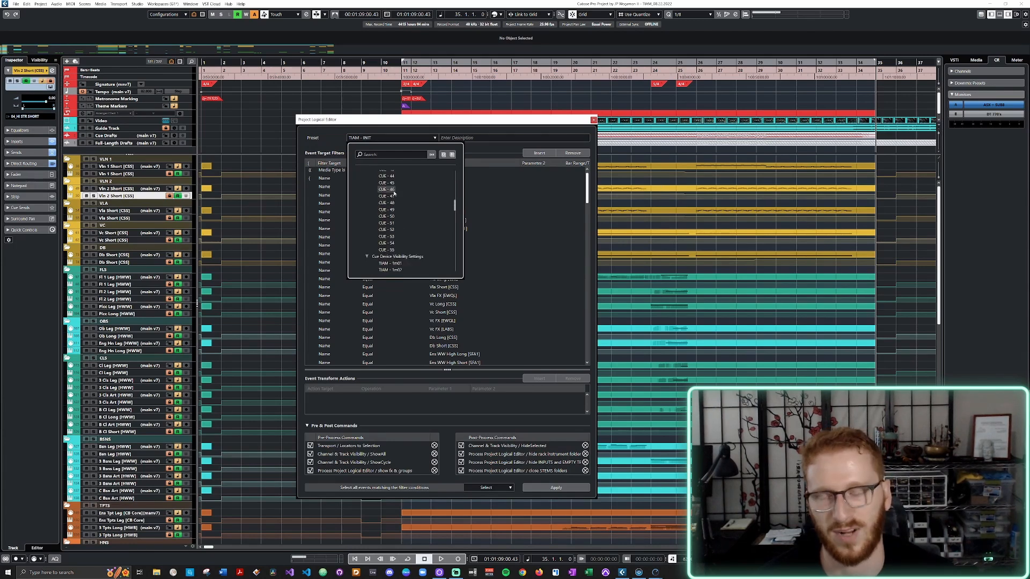
pyautogui.click(388, 134)
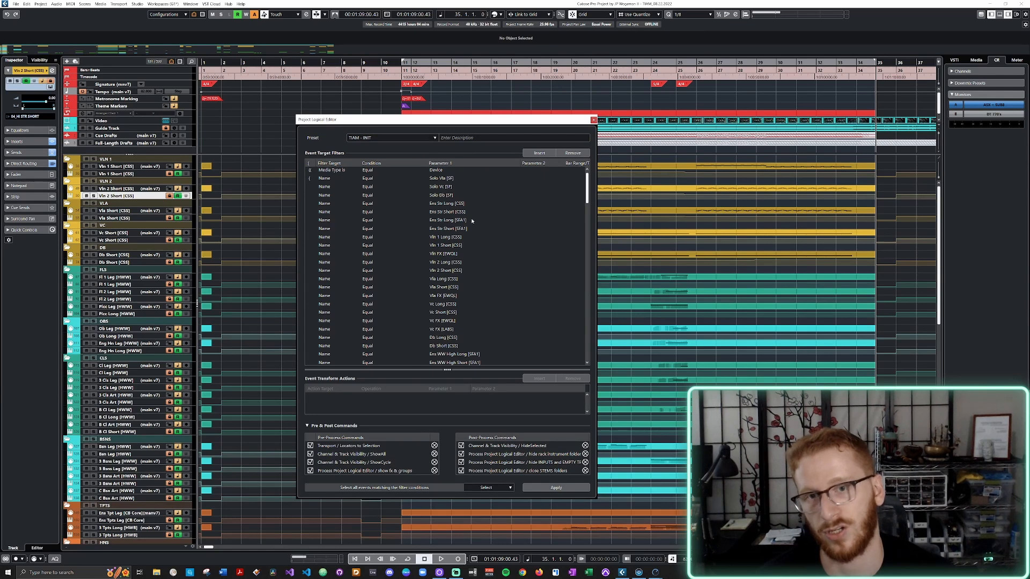
# Close the Project Logical Editor, look through the Generic Remote 5 controllers in Studio Setup once more and close it
pyautogui.click(593, 119)
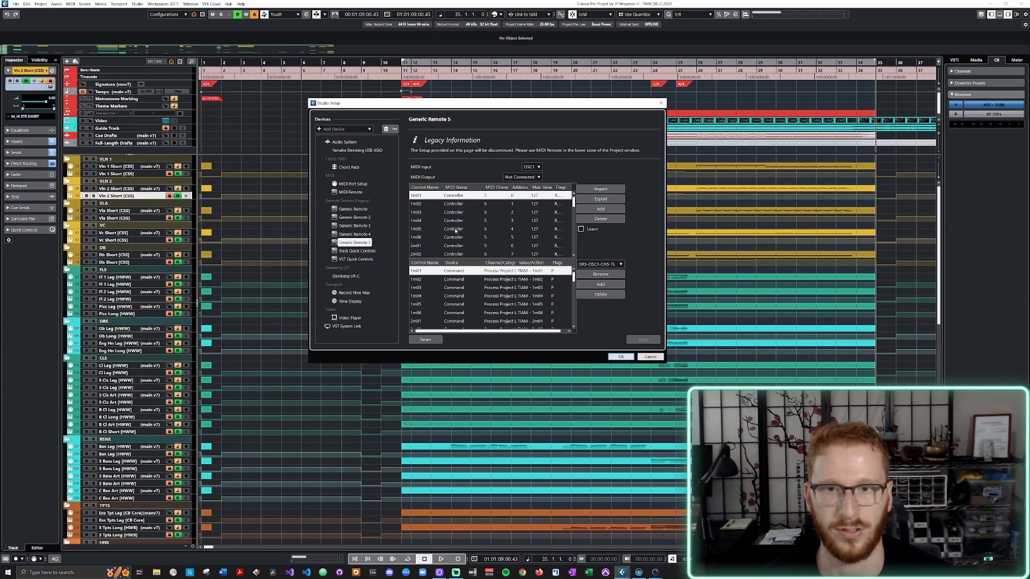
pyautogui.scroll(-10, 455, 230)
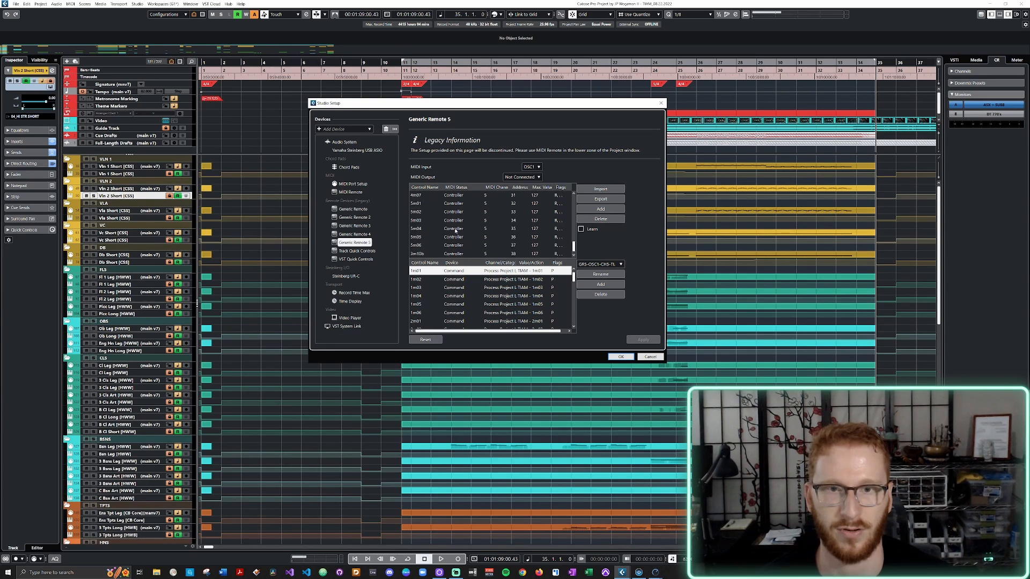
pyautogui.click(661, 103)
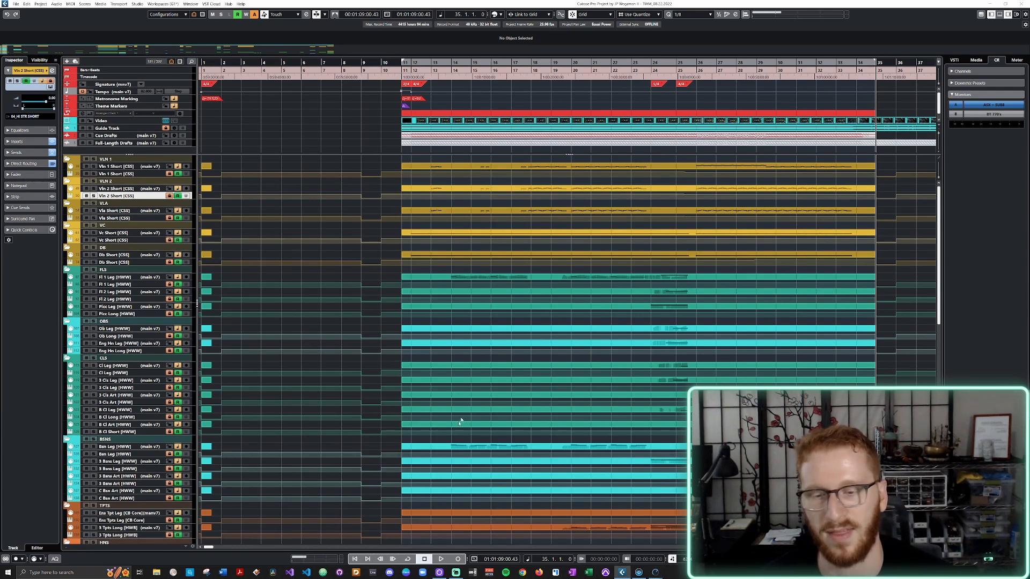
# Select the 1m02 cue event at bar 40, set the locators to it and show only the tracks that cue uses
pyautogui.hscroll(2, 460, 421)
pyautogui.scroll(-5, 561, 218)
pyautogui.scroll(5, 385, 191)
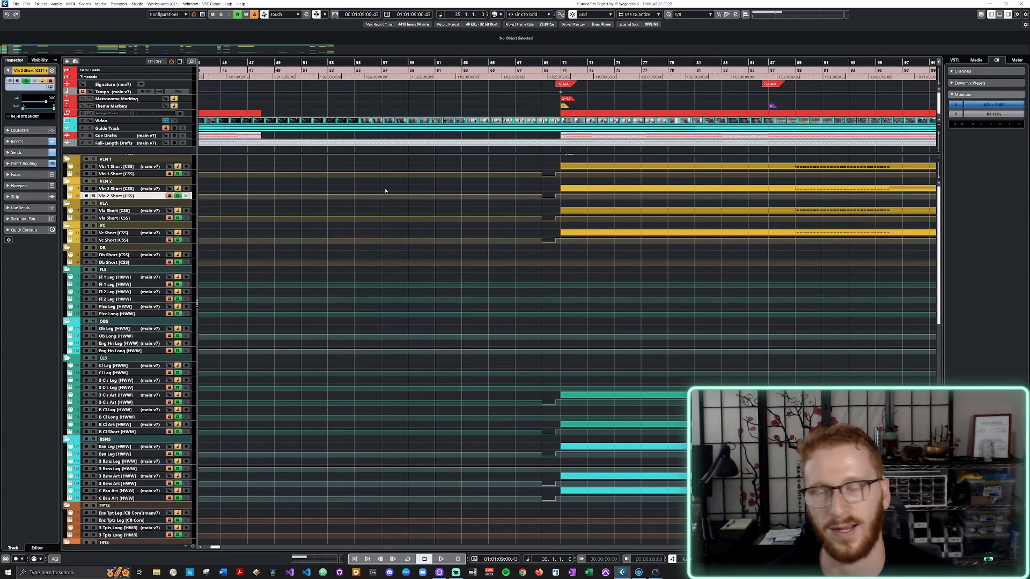
pyautogui.click(338, 113)
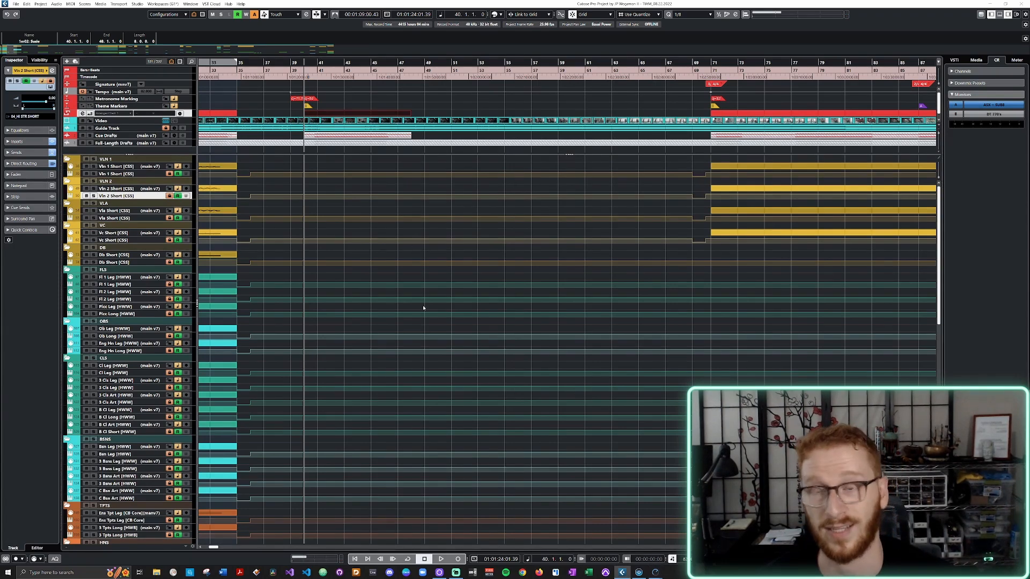
pyautogui.scroll(-10, 405, 289)
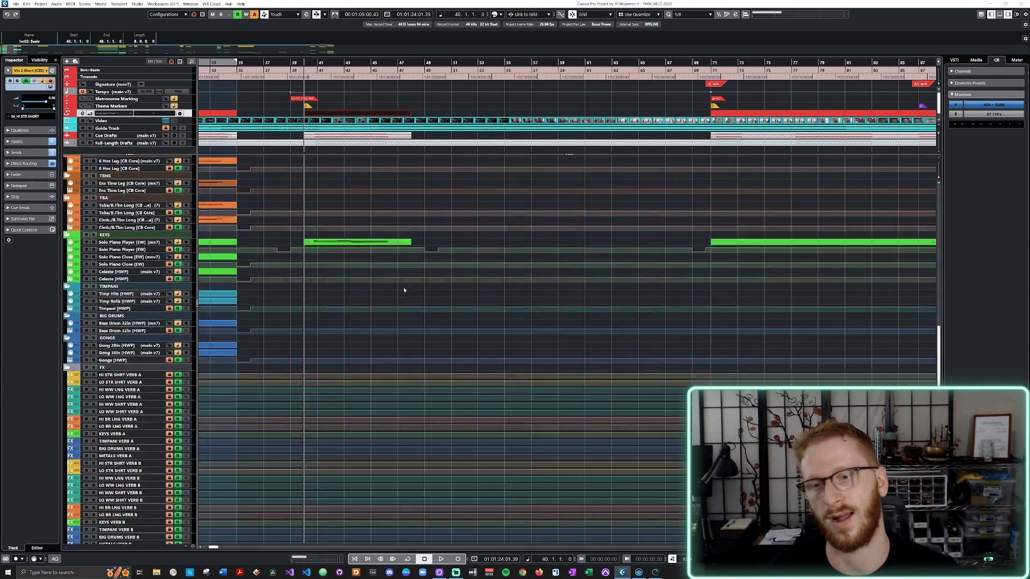
pyautogui.scroll(10, 404, 290)
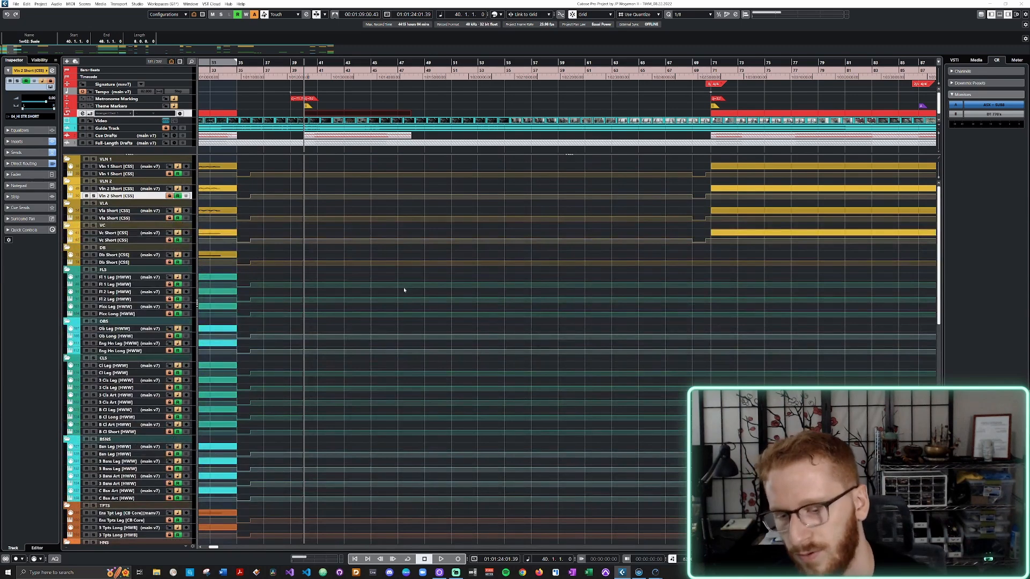
pyautogui.press('p')
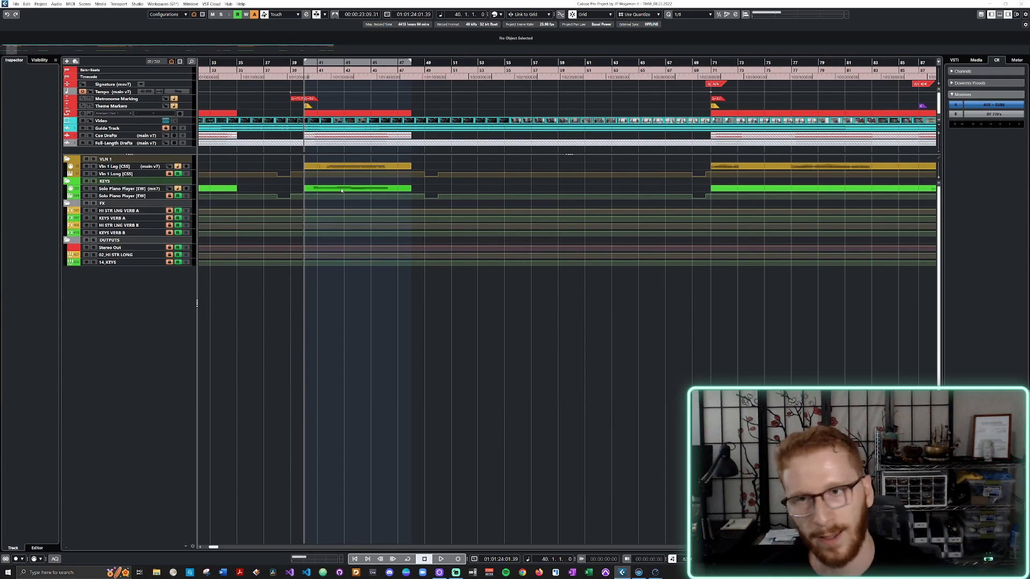
# Select the Vln 1 Leg [CSS] part of the cue at bar 40, and the one starting at bar 71
pyautogui.hscroll(10, 341, 190)
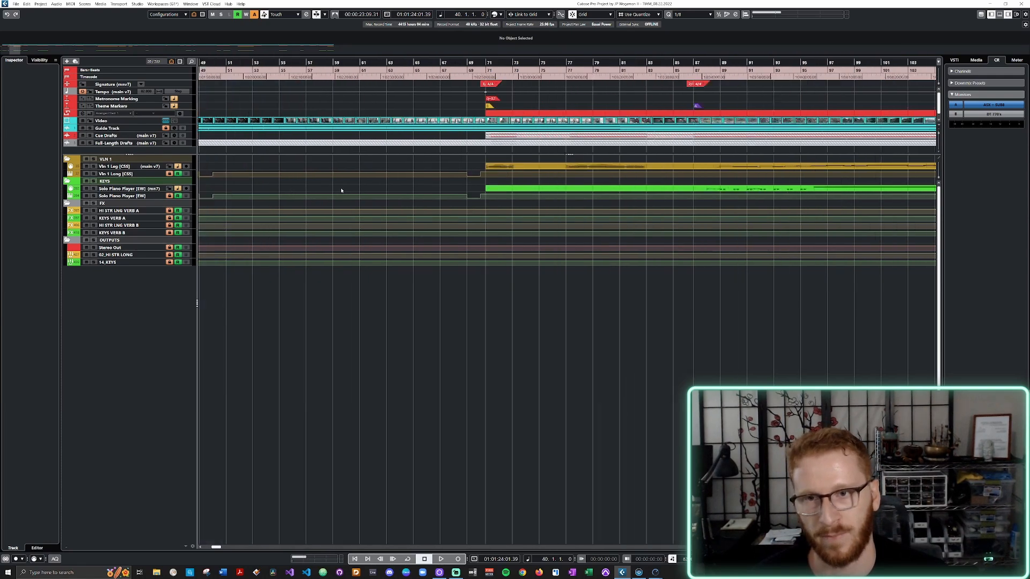
pyautogui.scroll(-2, 450, 131)
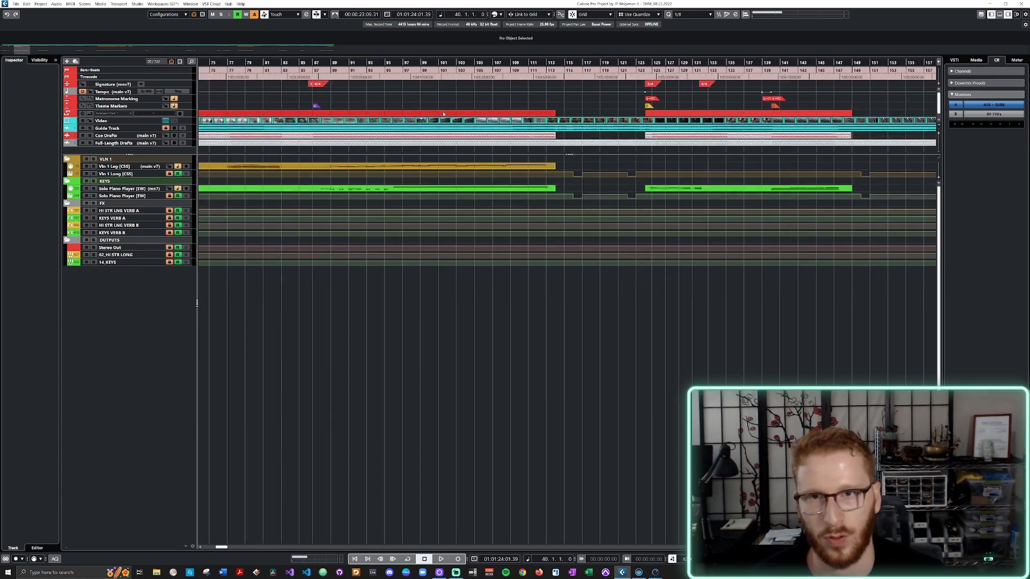
pyautogui.hscroll(-5, 432, 173)
pyautogui.scroll(6, 431, 172)
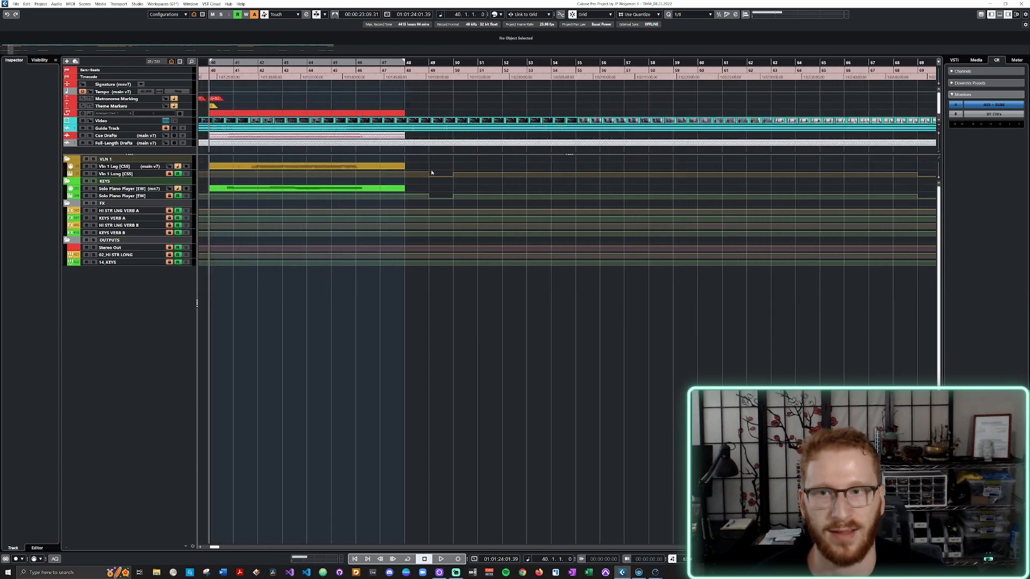
pyautogui.hscroll(-2, 432, 172)
pyautogui.click(400, 166)
pyautogui.scroll(1, 400, 168)
pyautogui.scroll(-5, 435, 198)
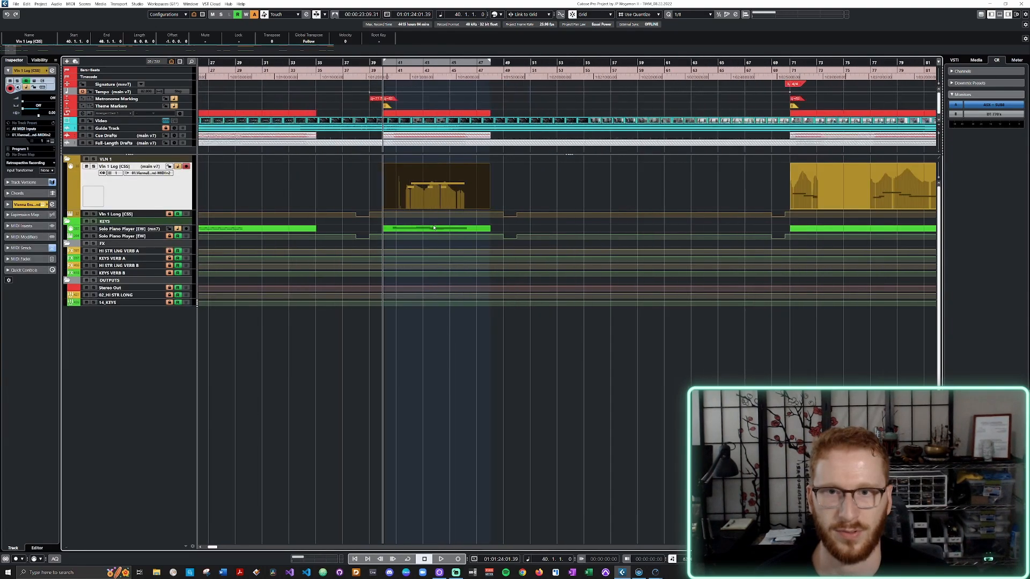
pyautogui.hscroll(4, 435, 214)
pyautogui.click(439, 197)
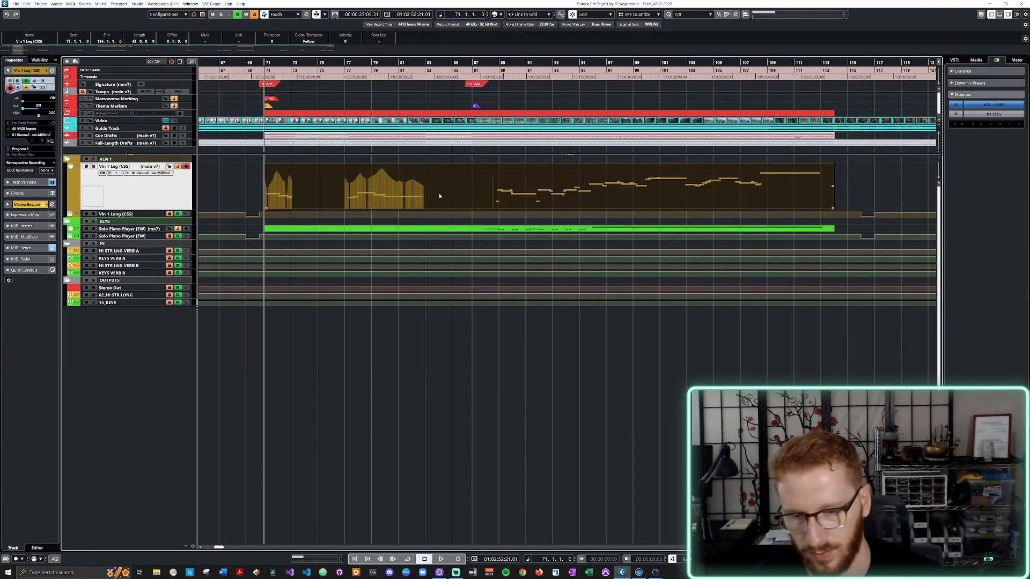
# Show only the tracks used by the cue at bar 71, and view its Vln 1 Leg [CSS] part in the Key Editor
pyautogui.press('p')
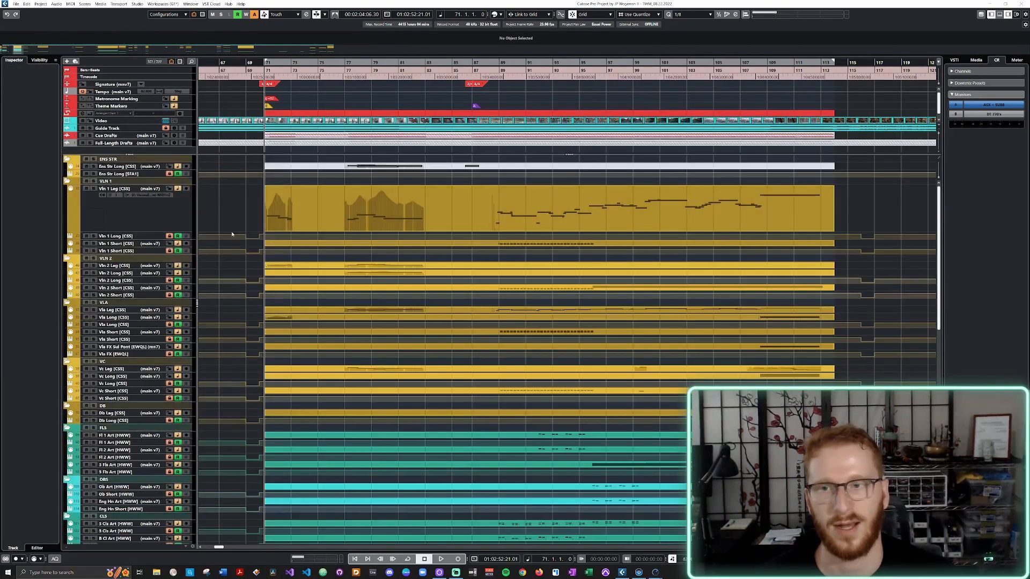
pyautogui.click(327, 227)
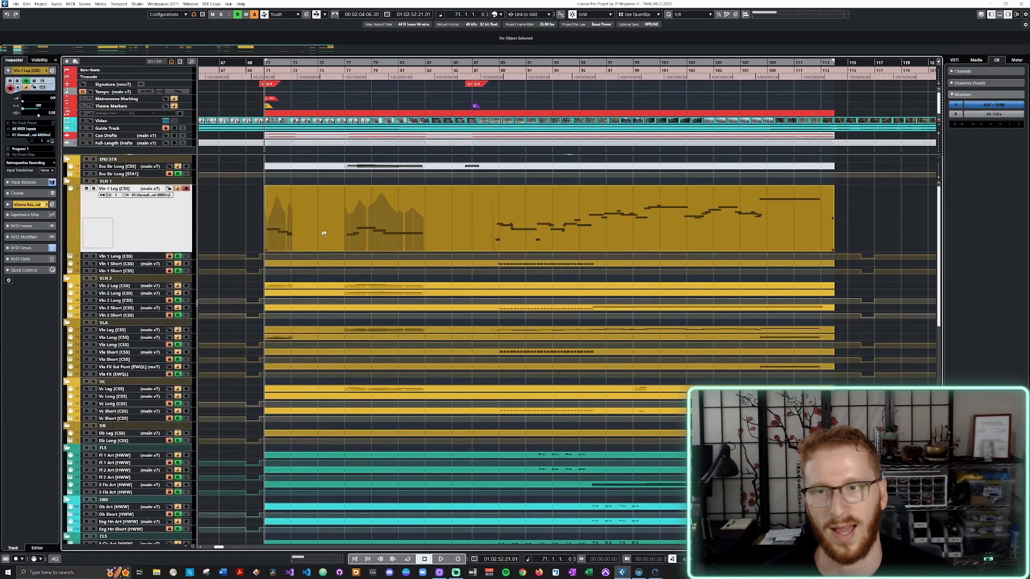
pyautogui.doubleClick(326, 227)
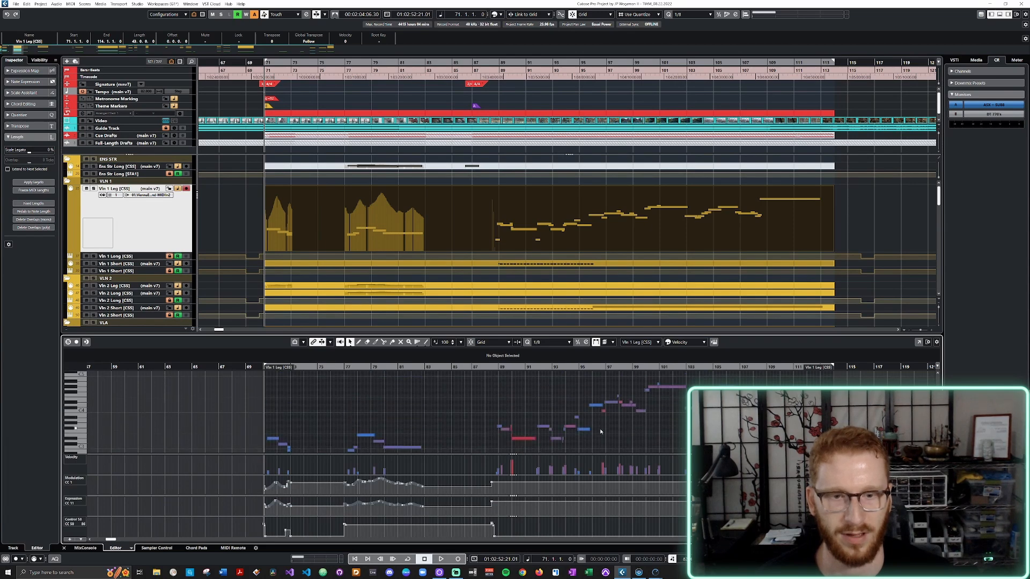
pyautogui.hotkey('ctrl', 'alt', 'e')
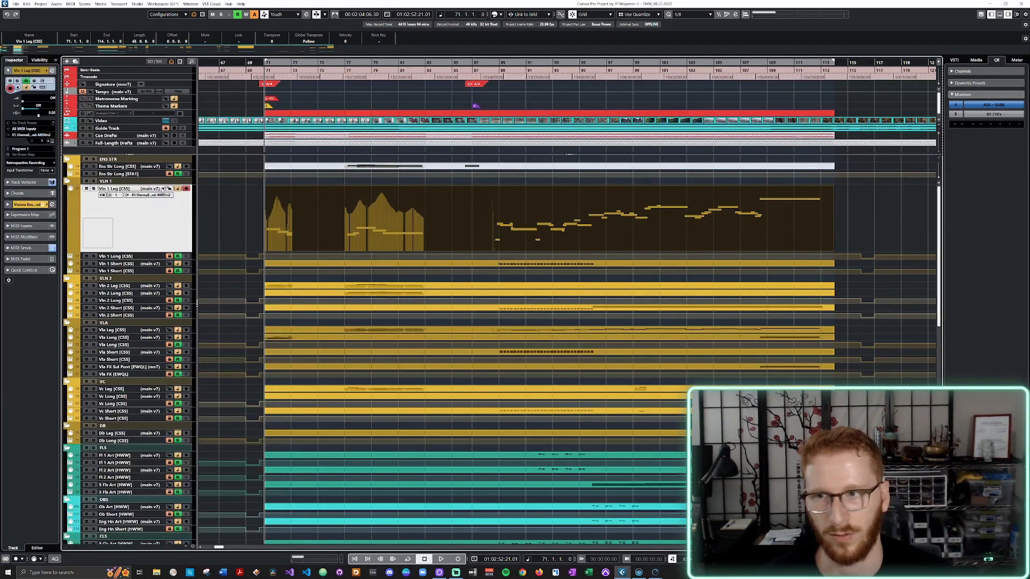
# Switch the Vln 1 Leg [CSS] track to version main v4 and select its separate parts between bars 71 and 114
pyautogui.click(159, 189)
pyautogui.click(182, 236)
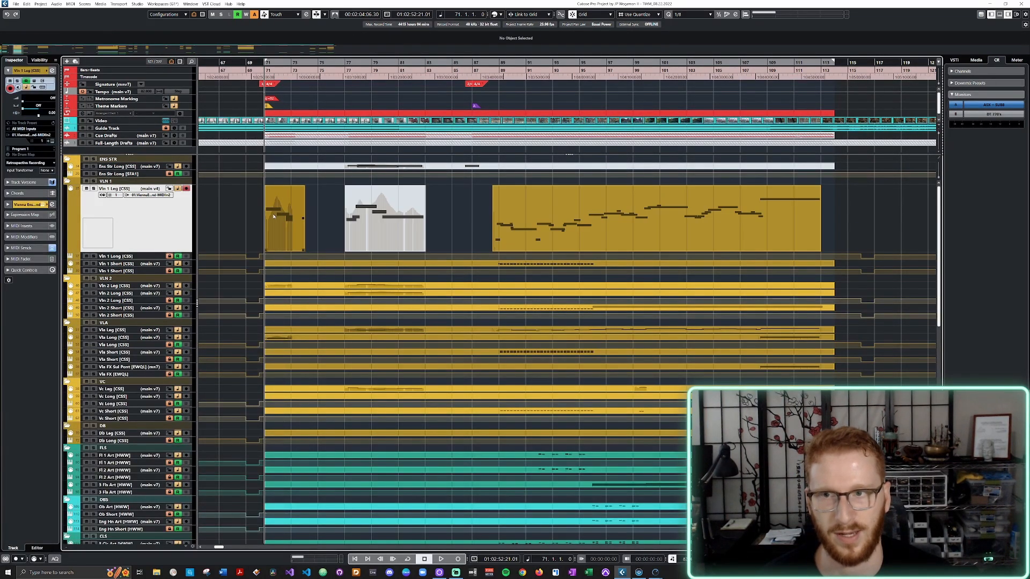
pyautogui.click(362, 216)
pyautogui.click(525, 213)
pyautogui.click(285, 217)
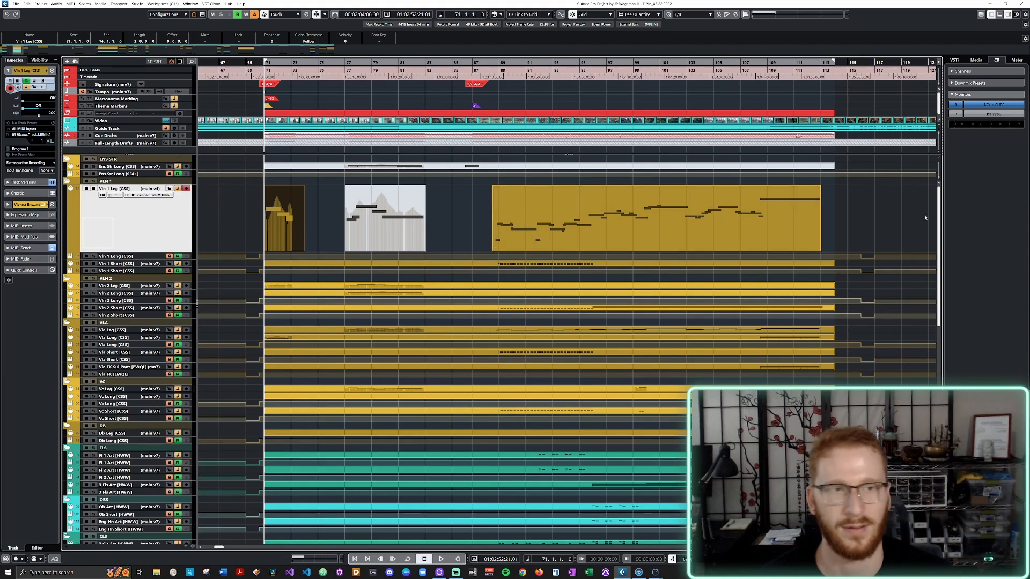
pyautogui.moveTo(856, 208); pyautogui.dragTo(256, 220)
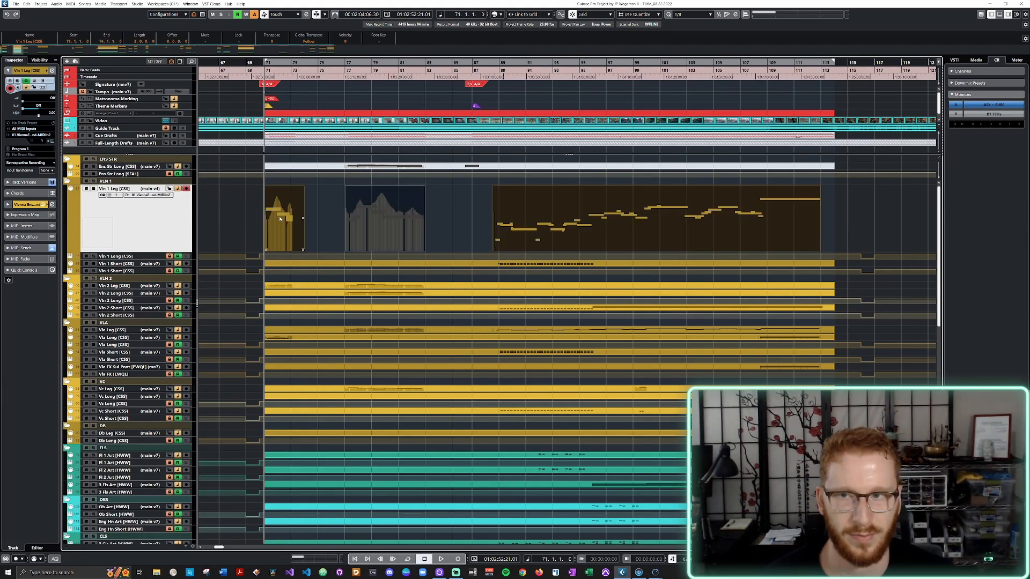
# Return the Vln 1 Leg [CSS] track to version main v7, and view its continuous part in the Key Editor
pyautogui.click(185, 190)
pyautogui.click(164, 189)
pyautogui.click(179, 263)
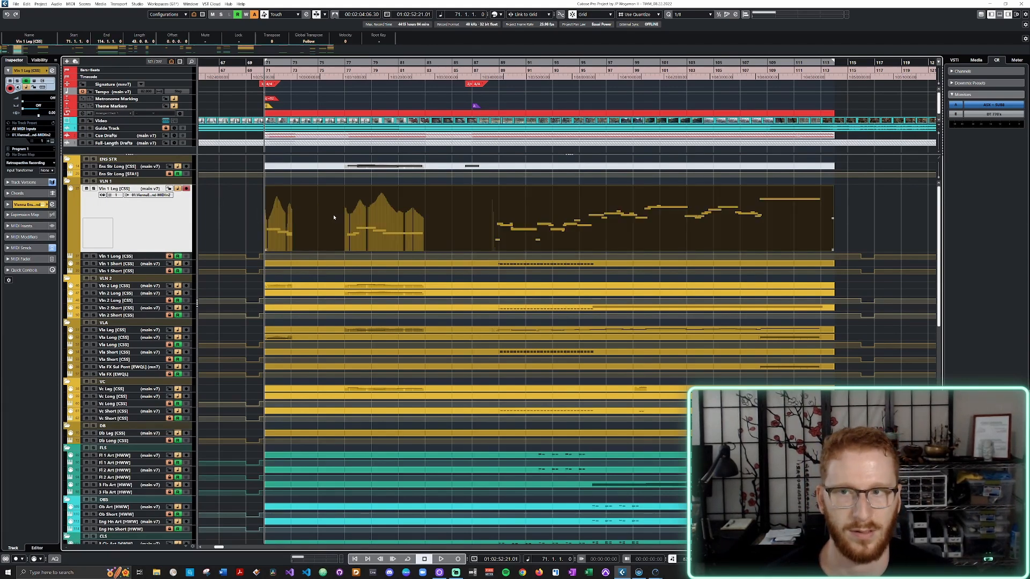
pyautogui.doubleClick(294, 215)
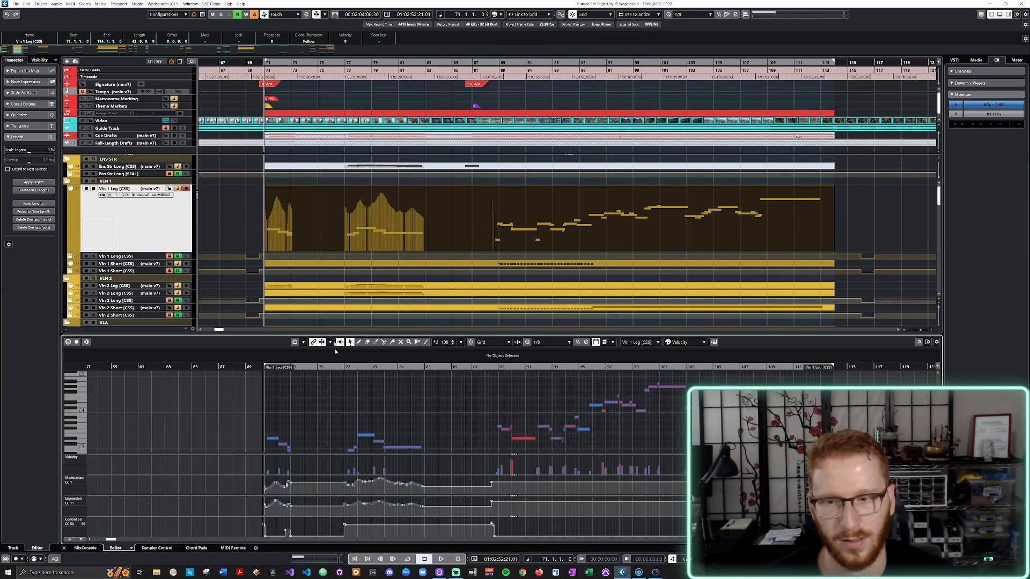
pyautogui.press('3')
pyautogui.click(311, 213)
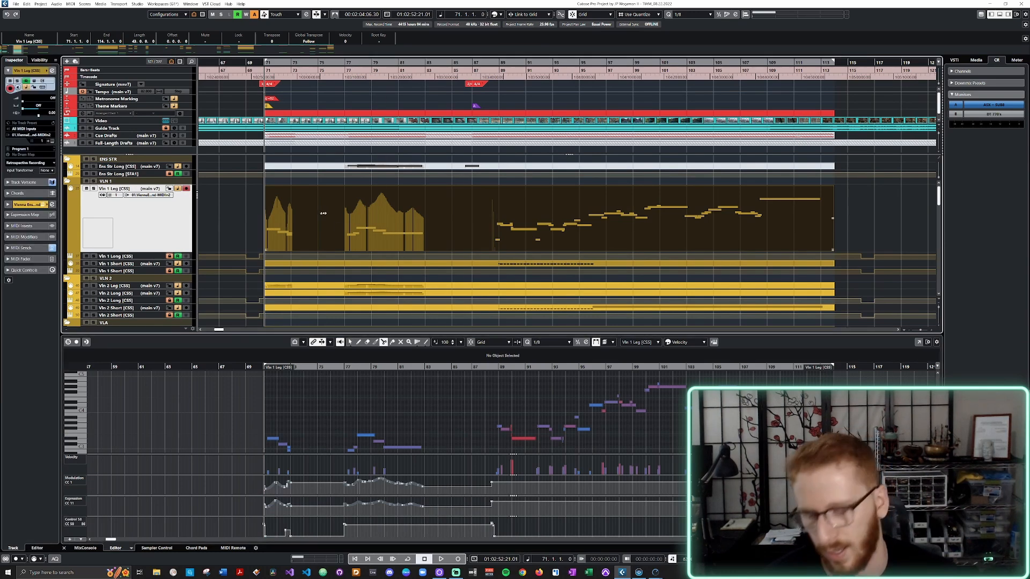
pyautogui.press('Return')
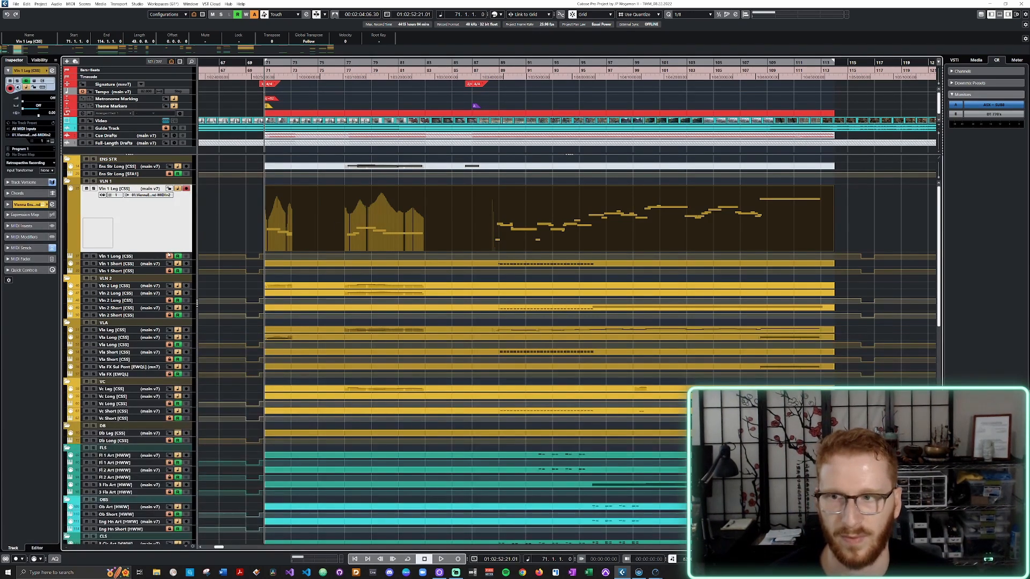
# Reduce the Vln 1 Leg [CSS] track to single-row height and look over the cue's tracks down to the FX and output channels
pyautogui.moveTo(170, 253); pyautogui.dragTo(179, 190)
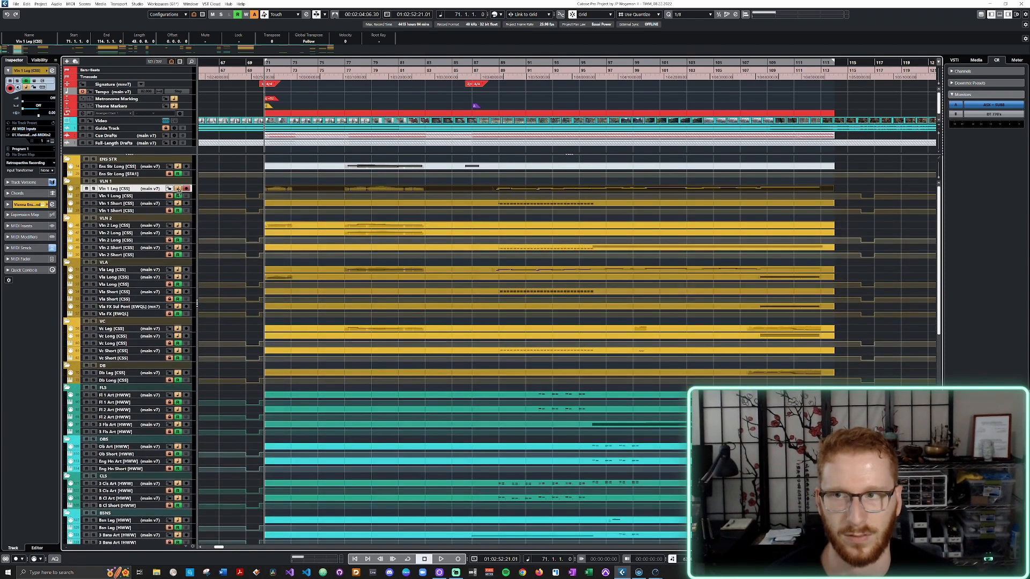
pyautogui.scroll(-3, 292, 224)
pyautogui.hscroll(5, 293, 224)
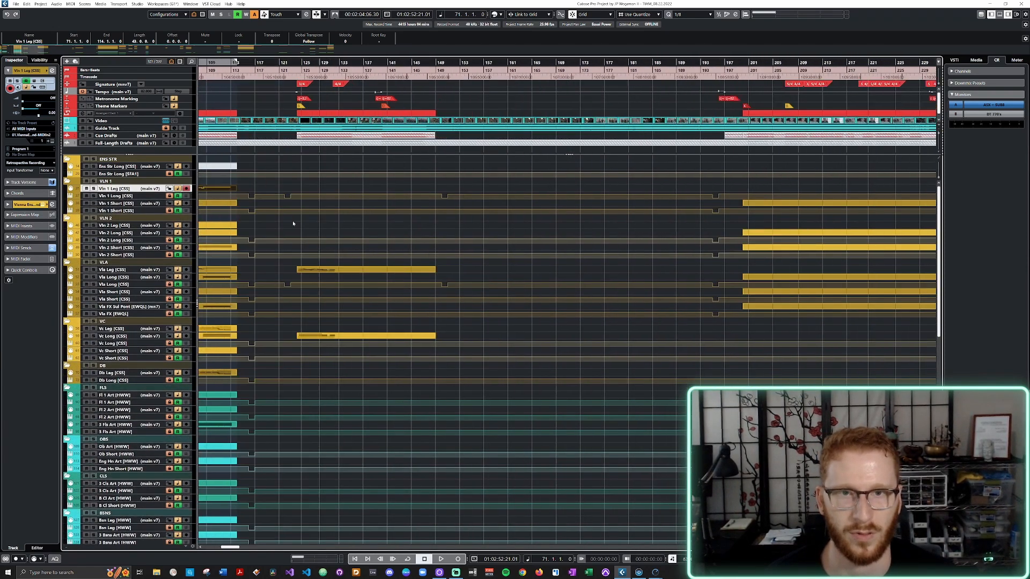
pyautogui.hscroll(-4, 347, 291)
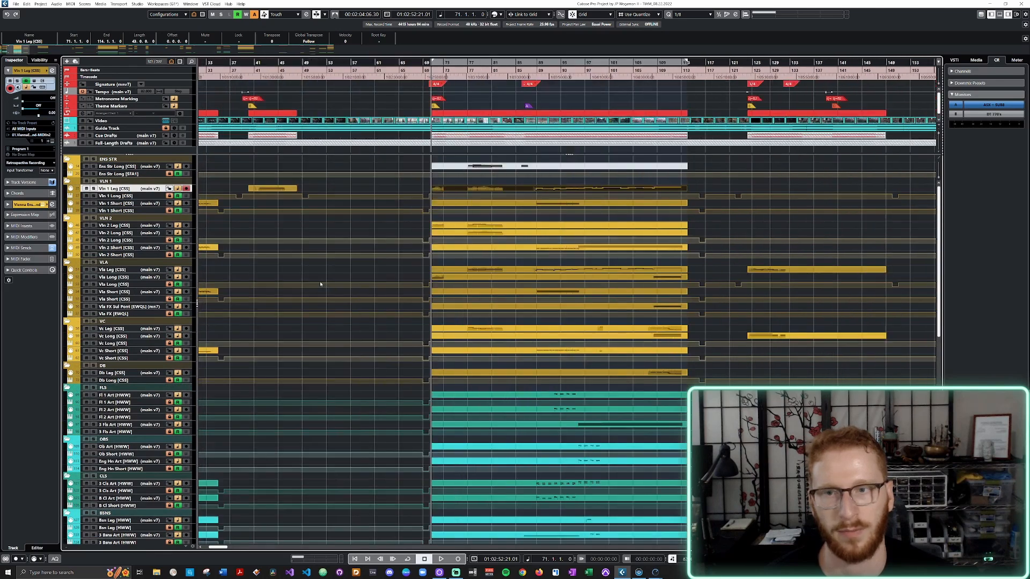
pyautogui.hscroll(-3, 347, 289)
pyautogui.scroll(-10, 347, 289)
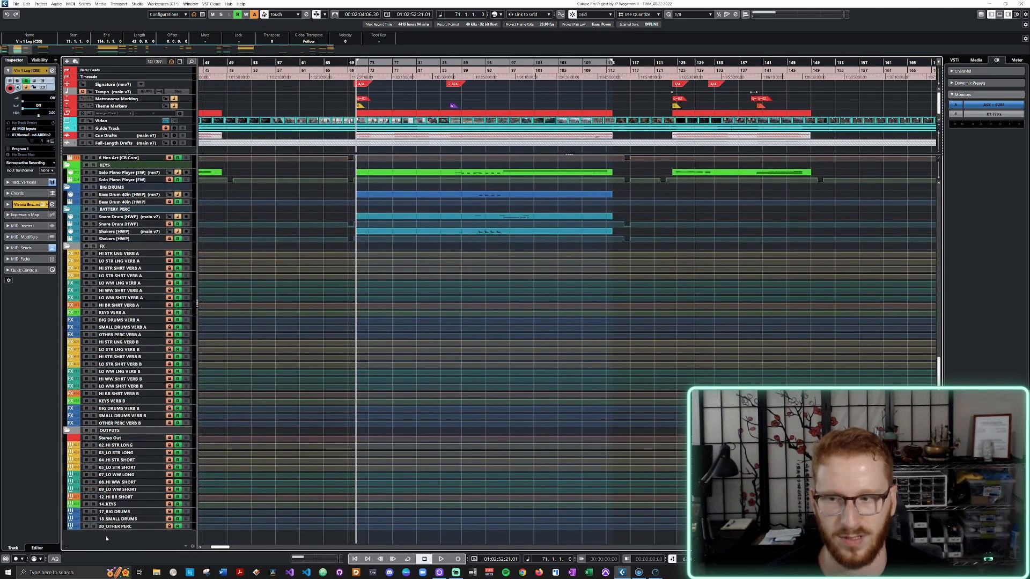
# Look along the timeline at which string and woodwind parts the following cues use, up to the project's last cue
pyautogui.scroll(3, 422, 356)
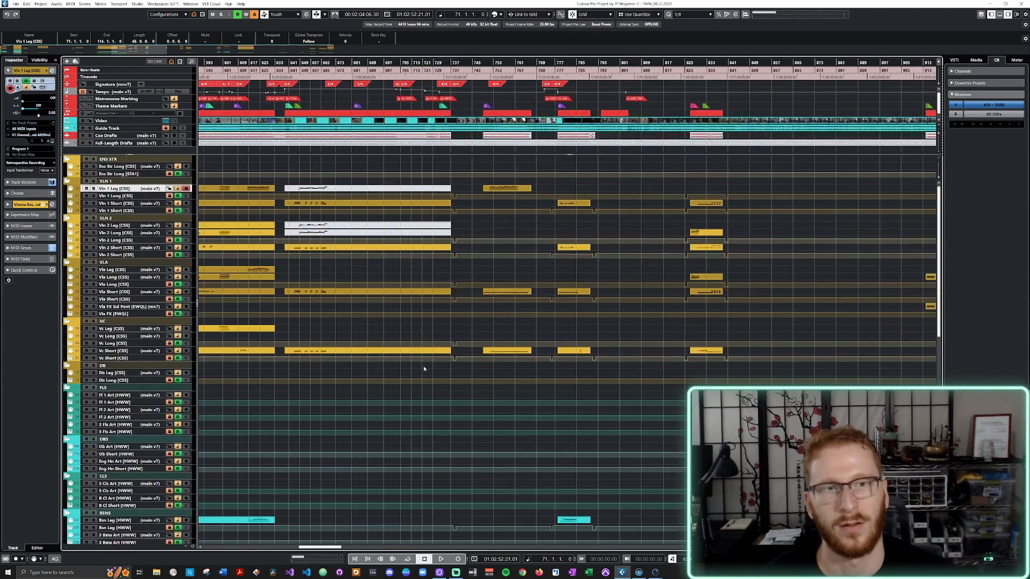
pyautogui.hscroll(3, 424, 366)
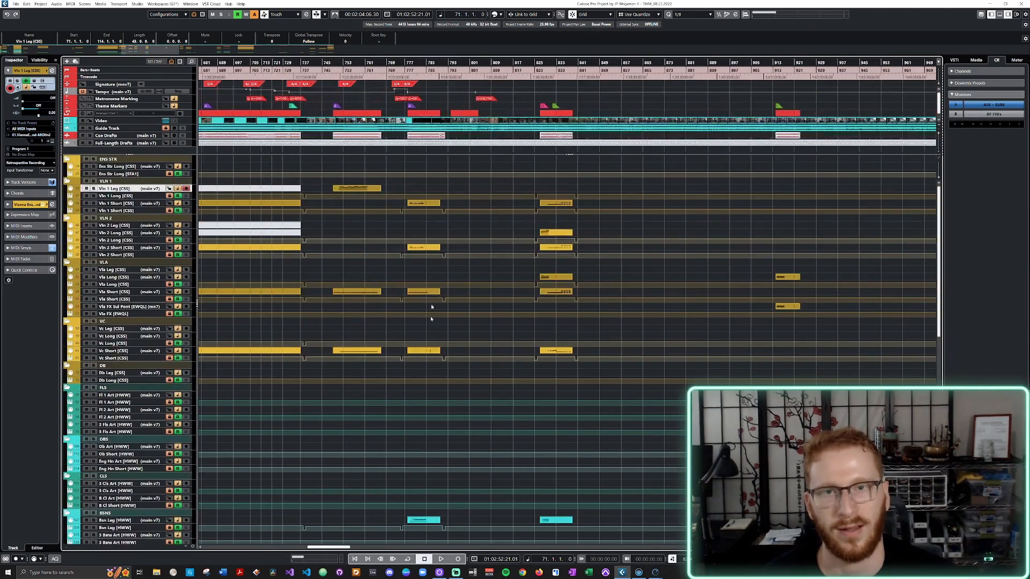
pyautogui.hscroll(10, 461, 214)
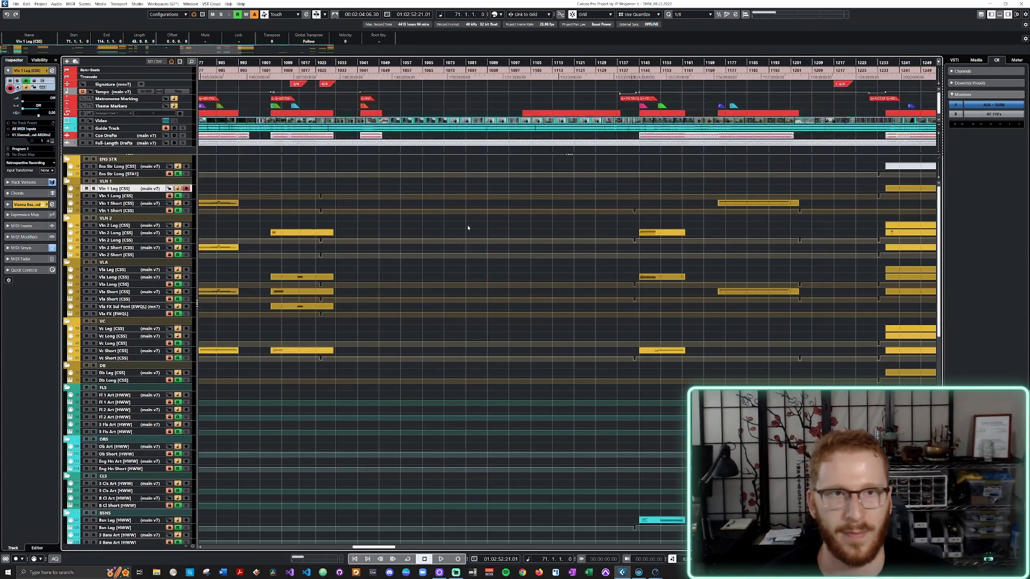
pyautogui.hscroll(10, 468, 225)
pyautogui.hscroll(3, 468, 227)
pyautogui.hscroll(-1, 467, 225)
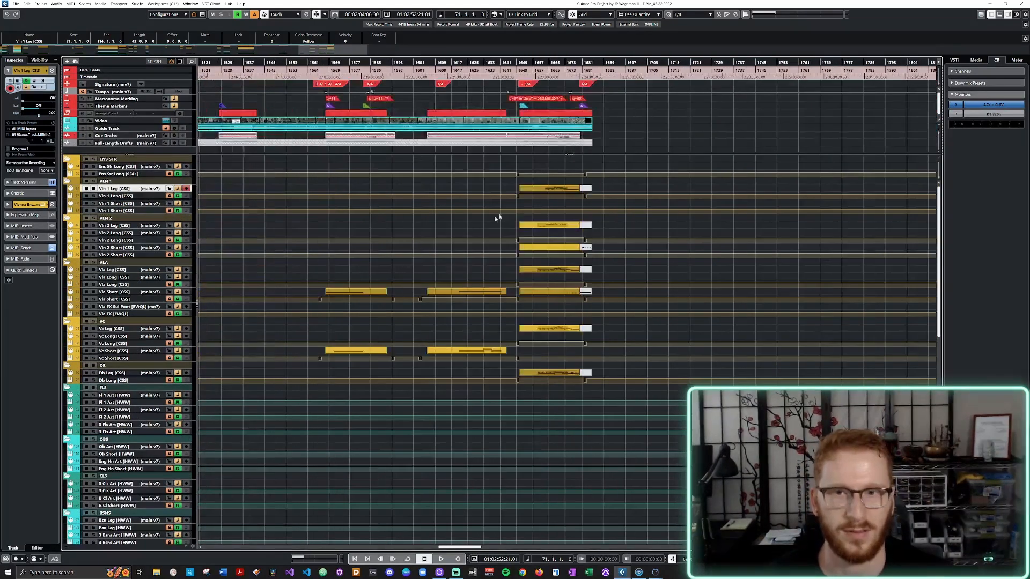
pyautogui.scroll(3, 527, 201)
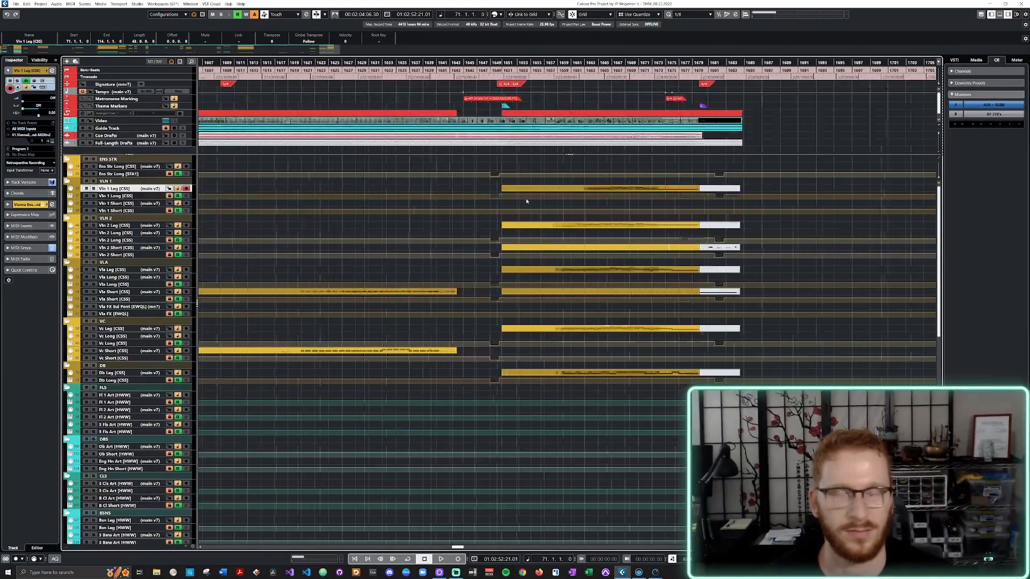
# Select the last cue event at bar 1651, set the locators to it and show only the tracks that cue uses
pyautogui.click(551, 114)
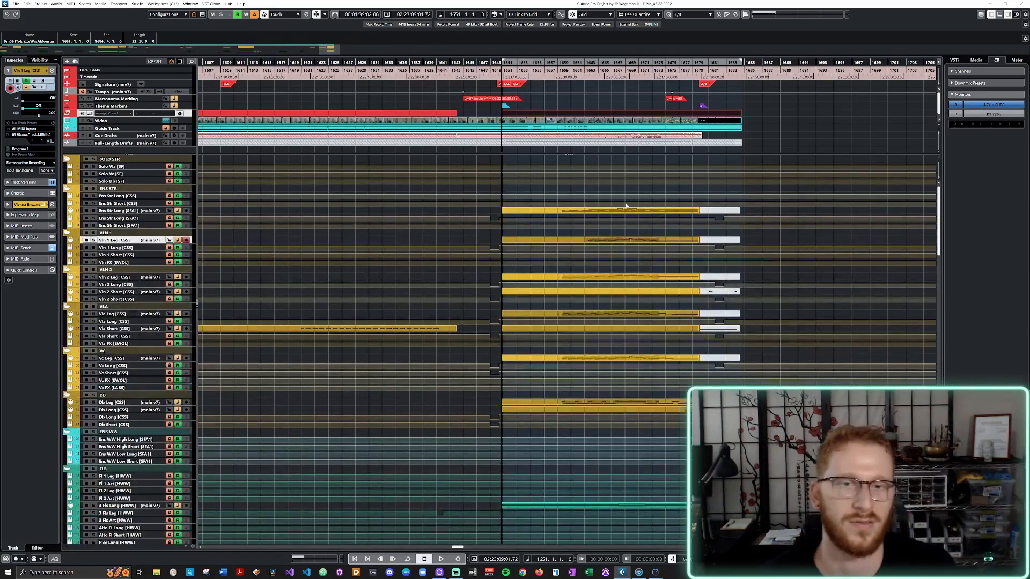
pyautogui.hscroll(3, 625, 206)
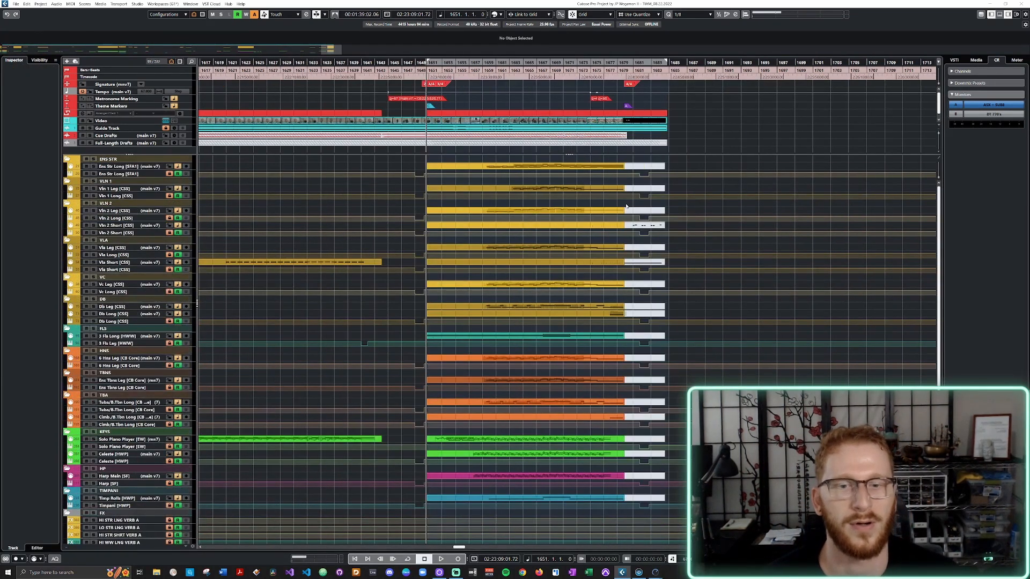
pyautogui.scroll(4, 626, 205)
pyautogui.hscroll(-1, 626, 205)
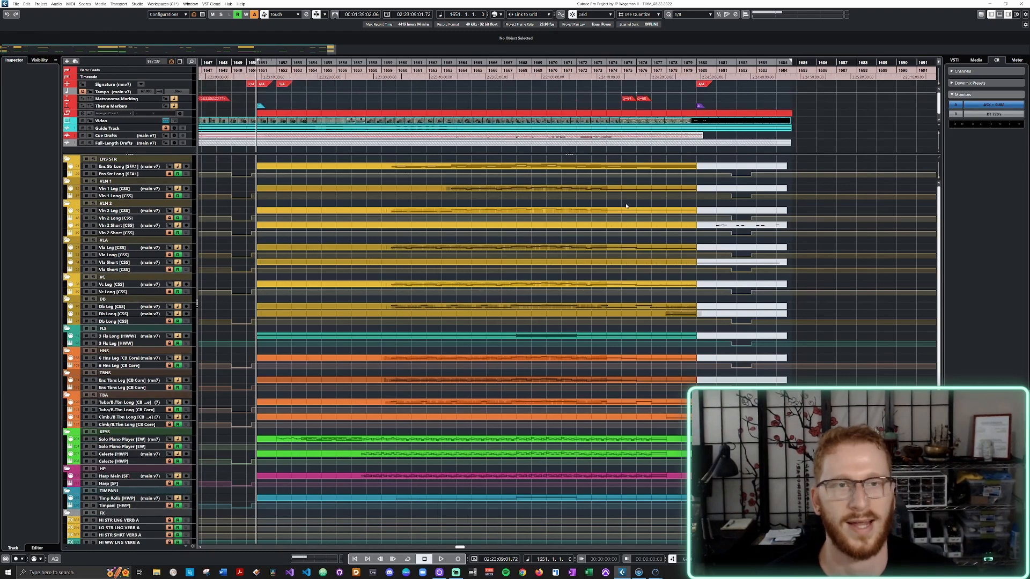
pyautogui.scroll(-5, 626, 205)
pyautogui.scroll(5, 626, 205)
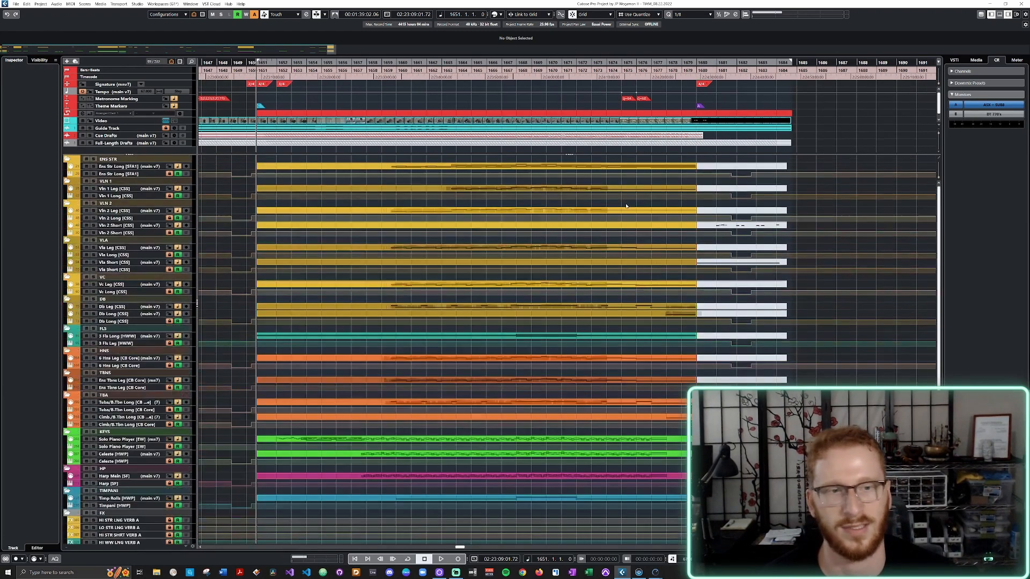